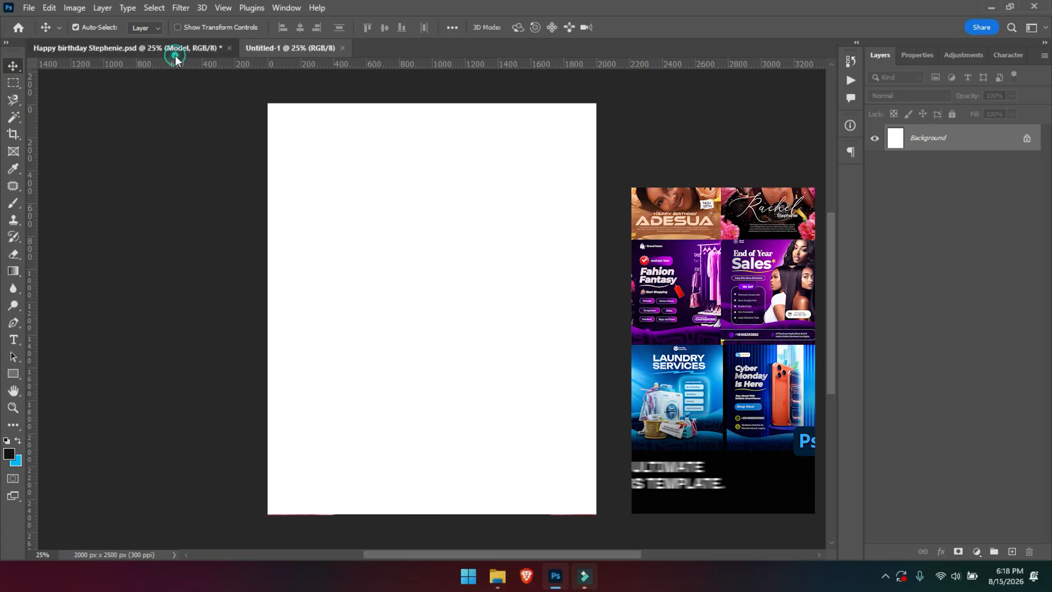
Switch to the Happy birthday Stephenie.psd flyer and expand its Bg group in the Layers panel.
left_click(176, 52)
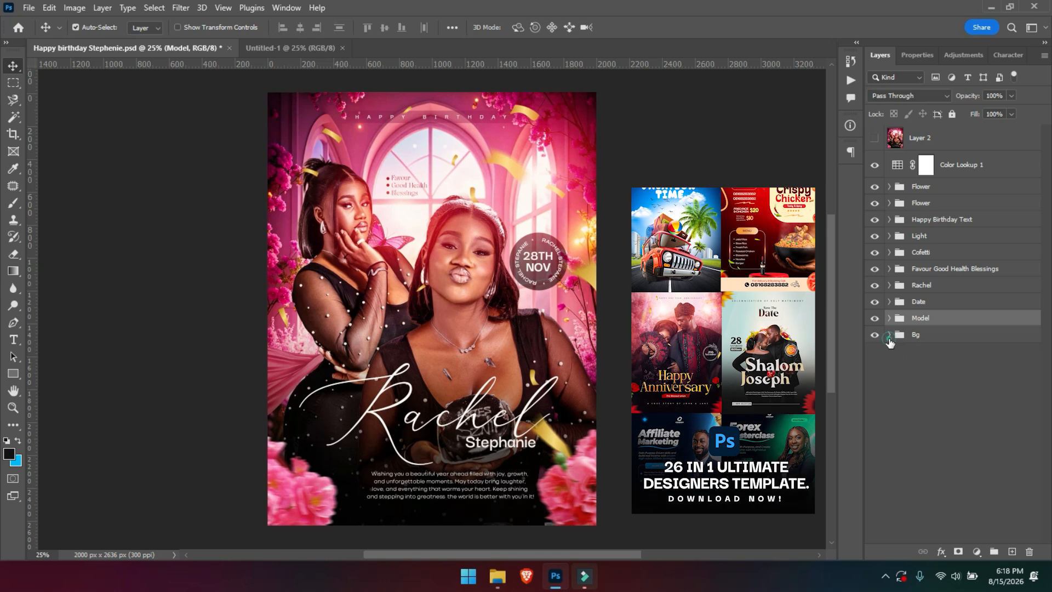
left_click(888, 336)
Copy the pink butterfly background smart object into Untitled-1 and position it to fill the canvas.
left_click_drag(938, 414, 419, 285)
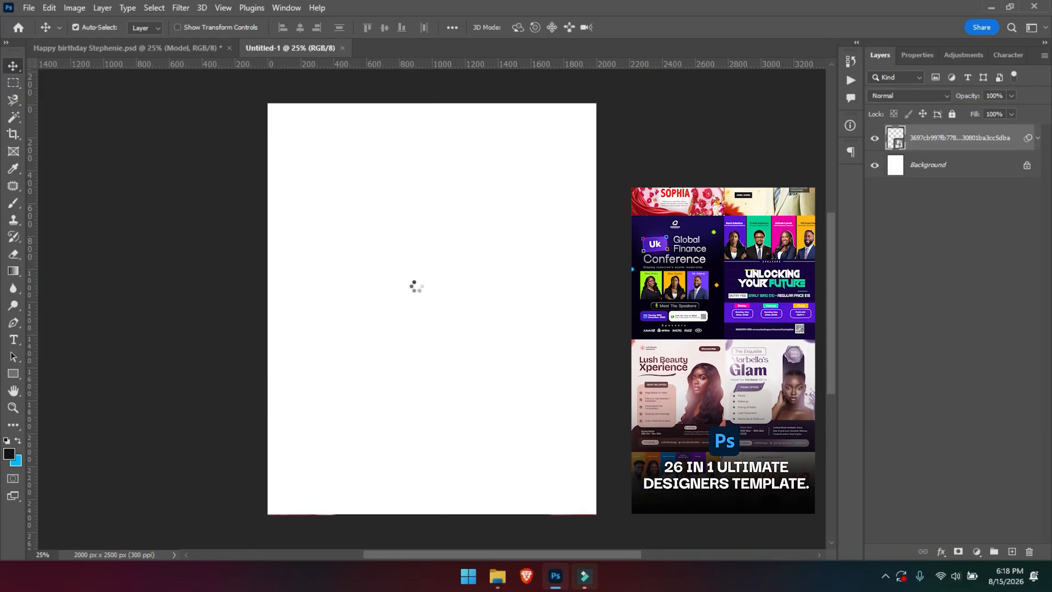
left_click_drag(457, 294, 476, 328)
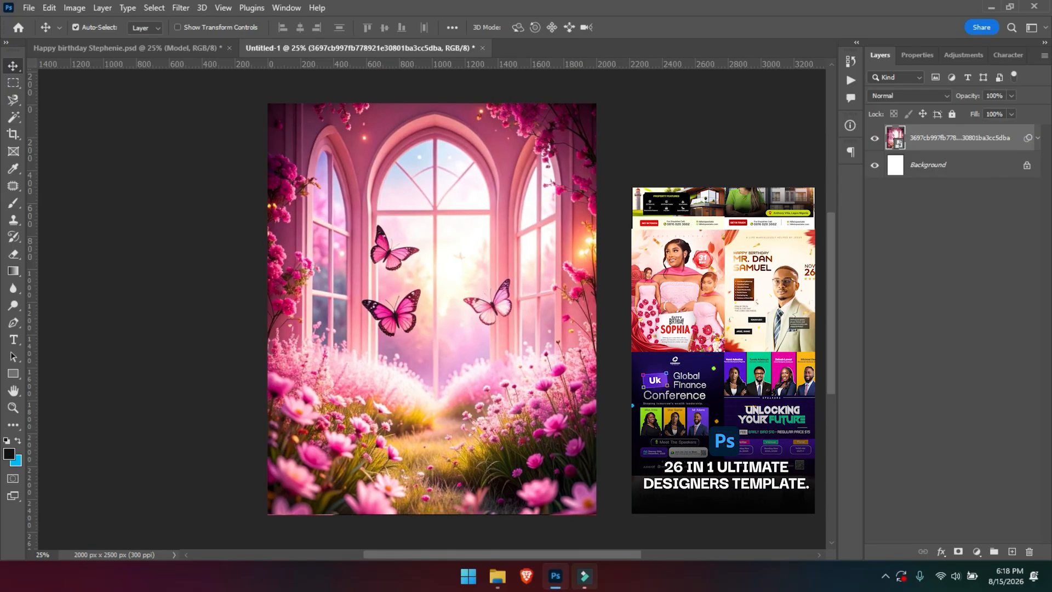
left_click(1037, 138)
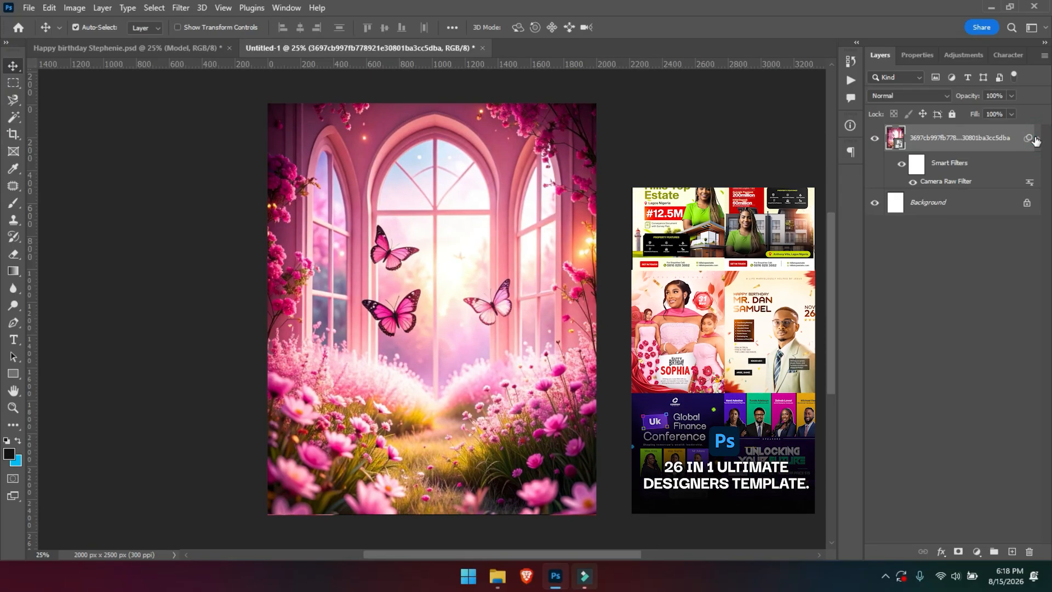
left_click(1037, 138)
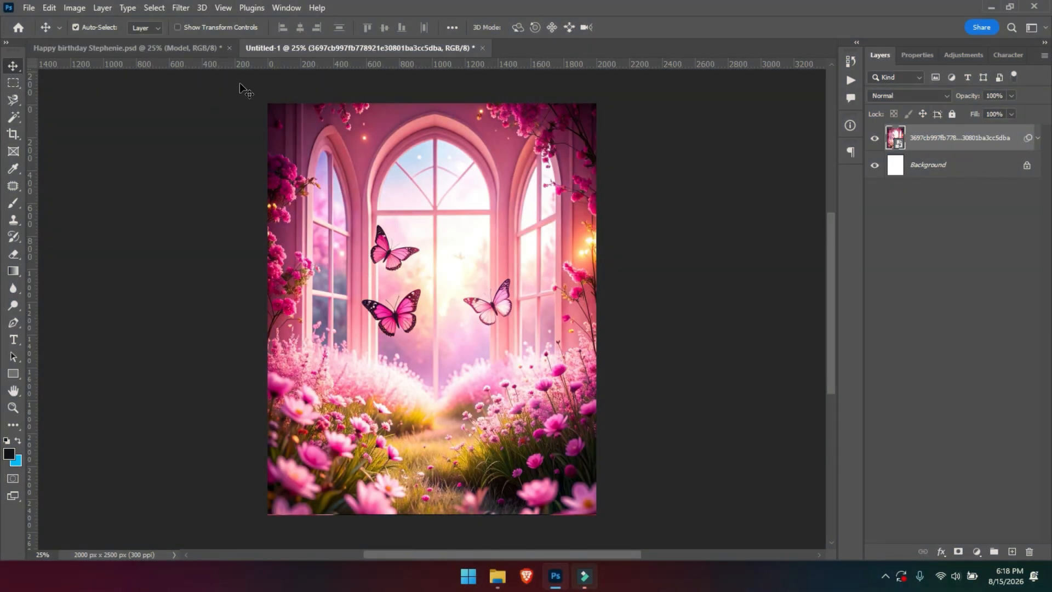
Copy Group 2 and Group 3 from the flyer's Model group into Untitled-1.
left_click(155, 48)
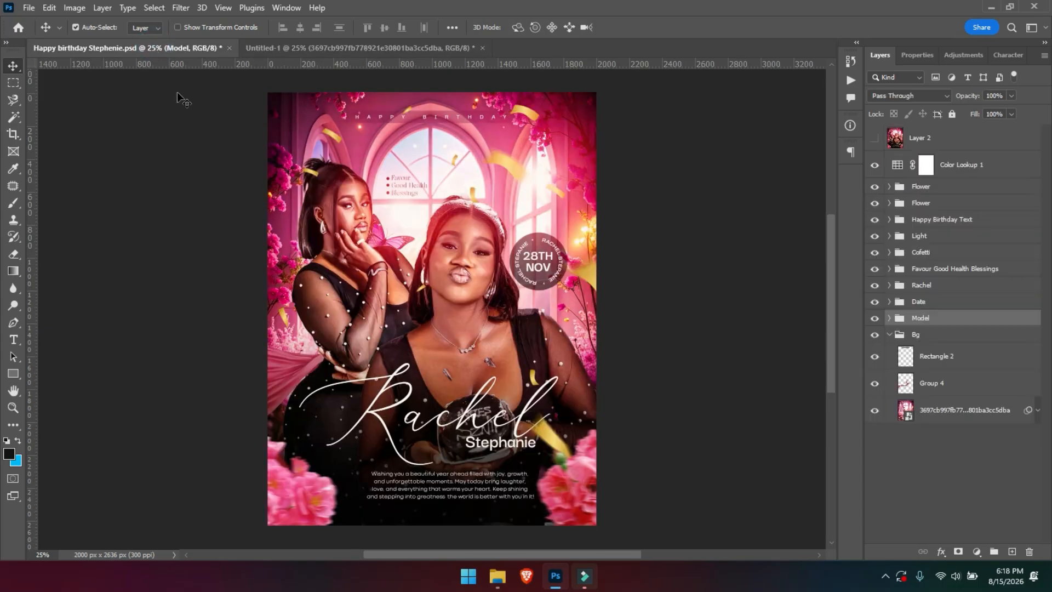
left_click(889, 317)
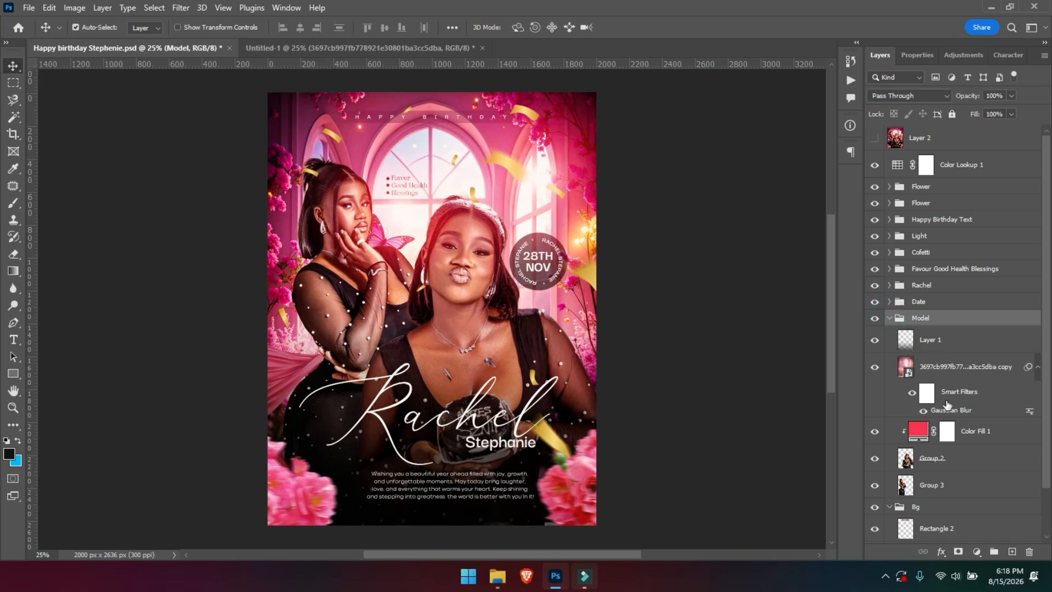
left_click(938, 463)
left_click(935, 489, "ctrl")
left_click_drag(935, 490, 454, 349)
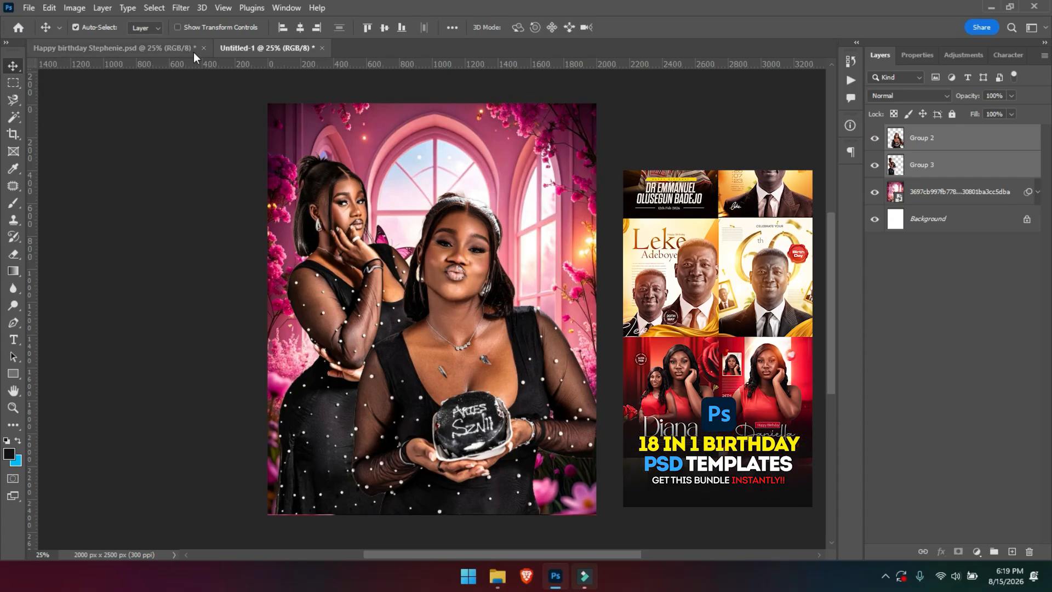
Copy the Group 4 ribbon into Untitled-1, stack it below Group 3, and move it behind the women.
left_click(157, 48)
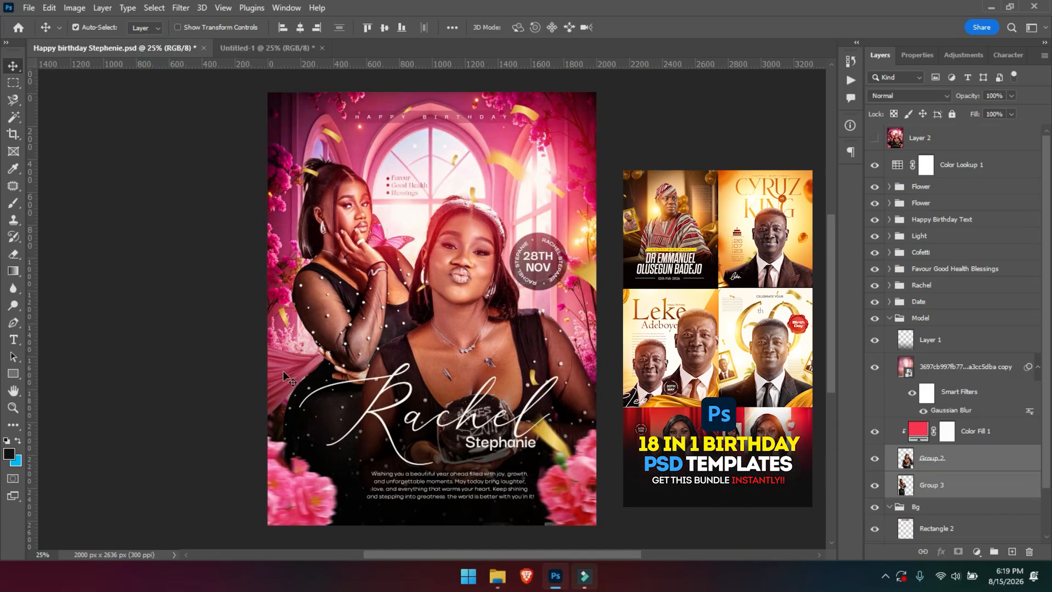
left_click(290, 370)
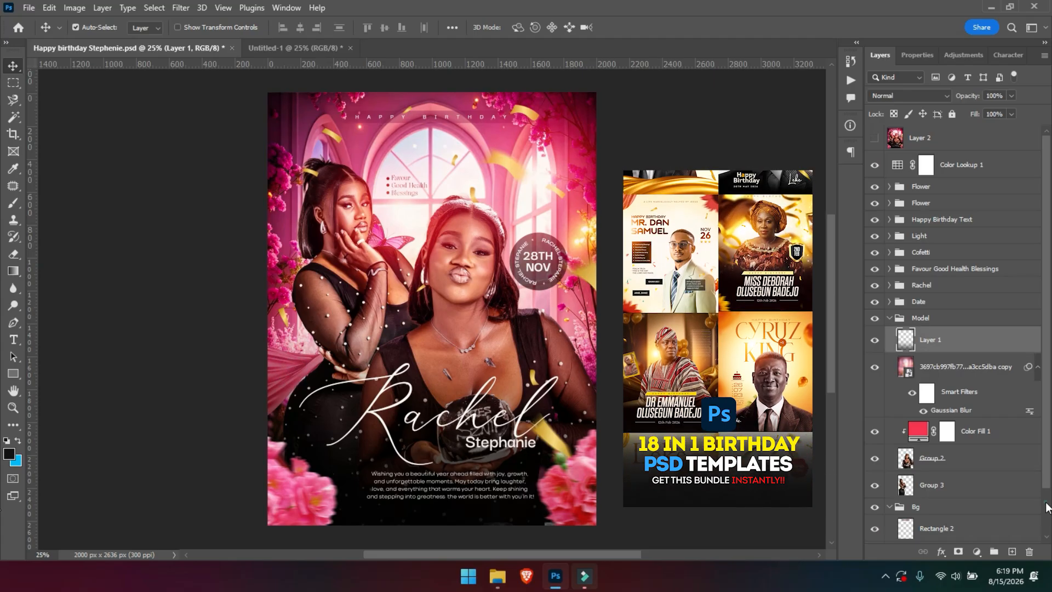
scroll(1030, 534, "down", 2)
left_click(937, 476)
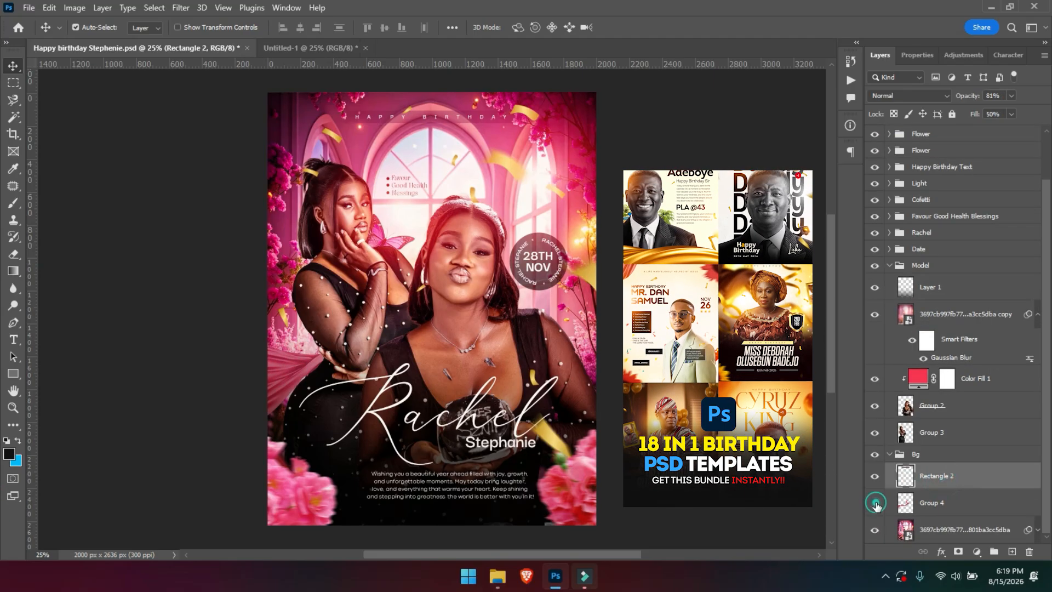
left_click_drag(920, 502, 346, 404)
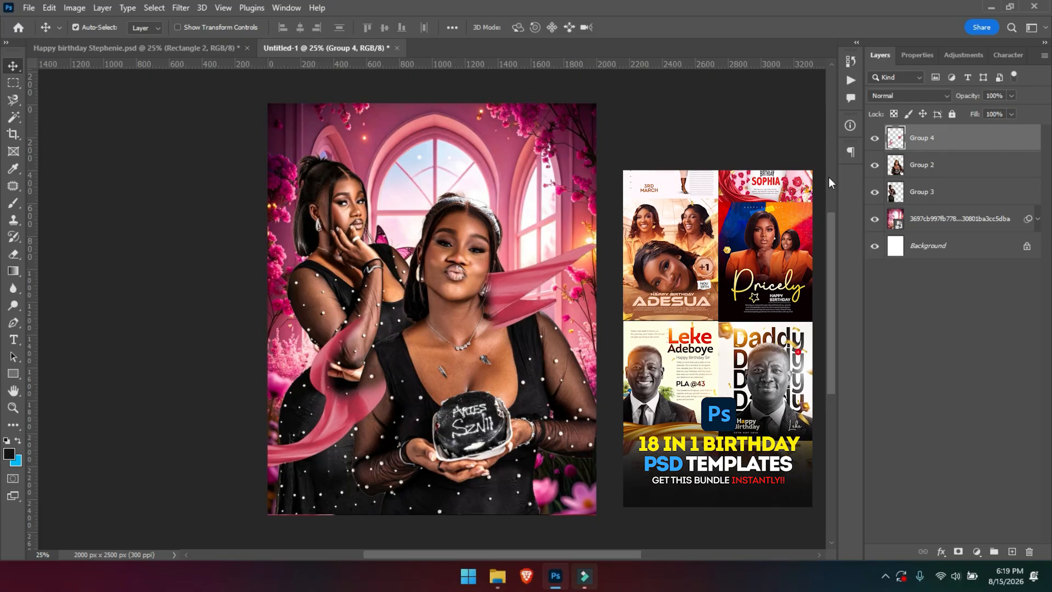
left_click_drag(921, 140, 921, 201)
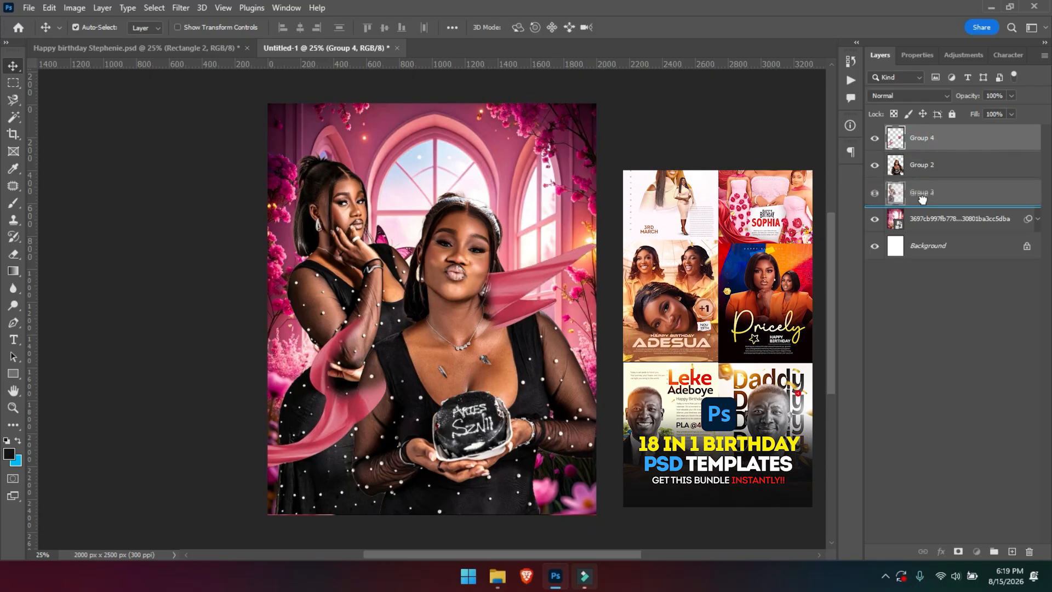
left_click_drag(535, 282, 508, 249)
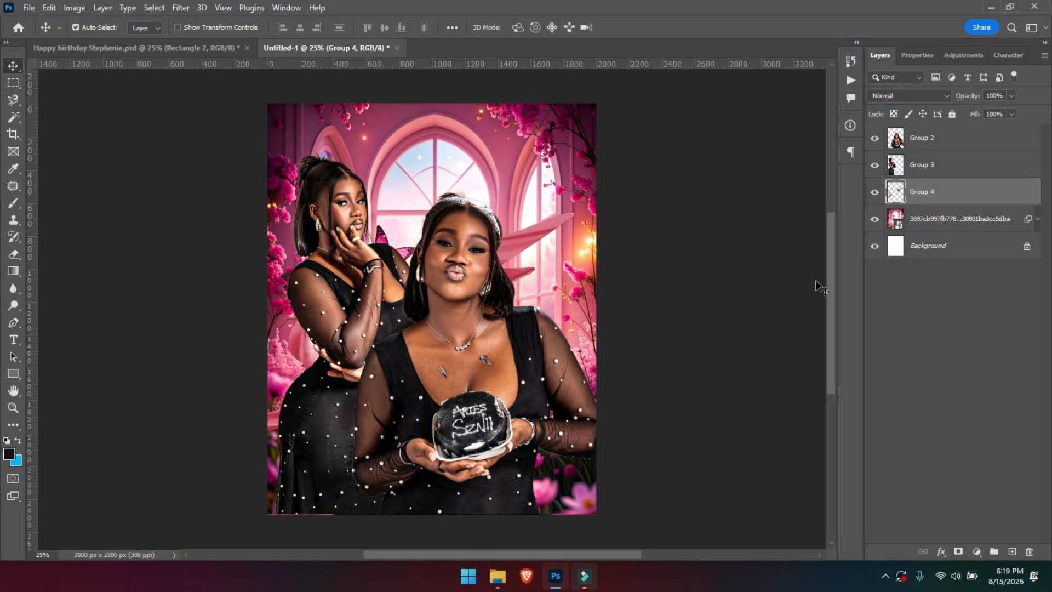
Group the background image and the Group 4 ribbon into a group named BG.
left_click(187, 50)
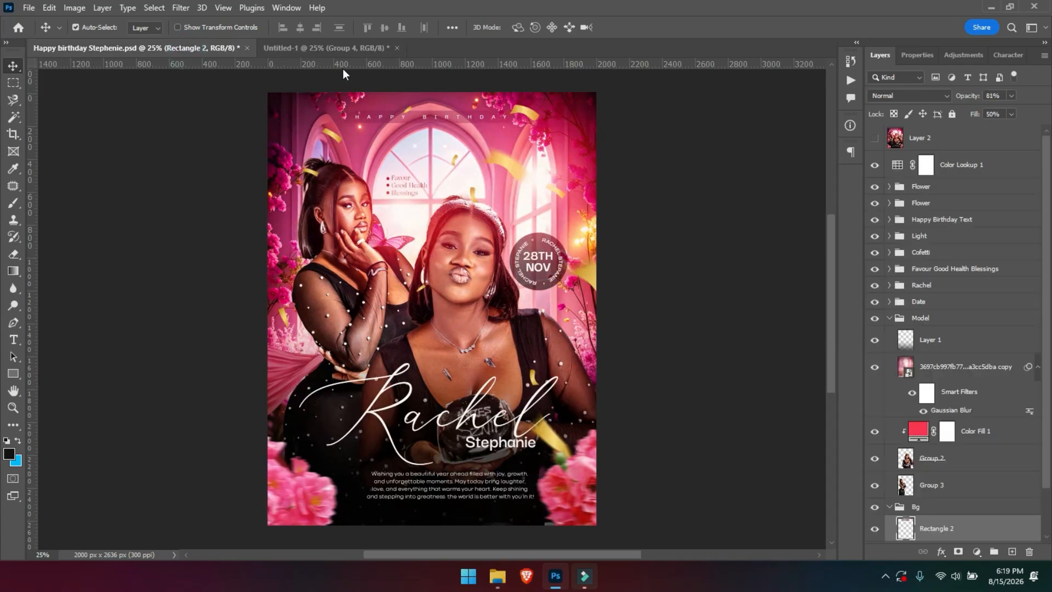
left_click(334, 49)
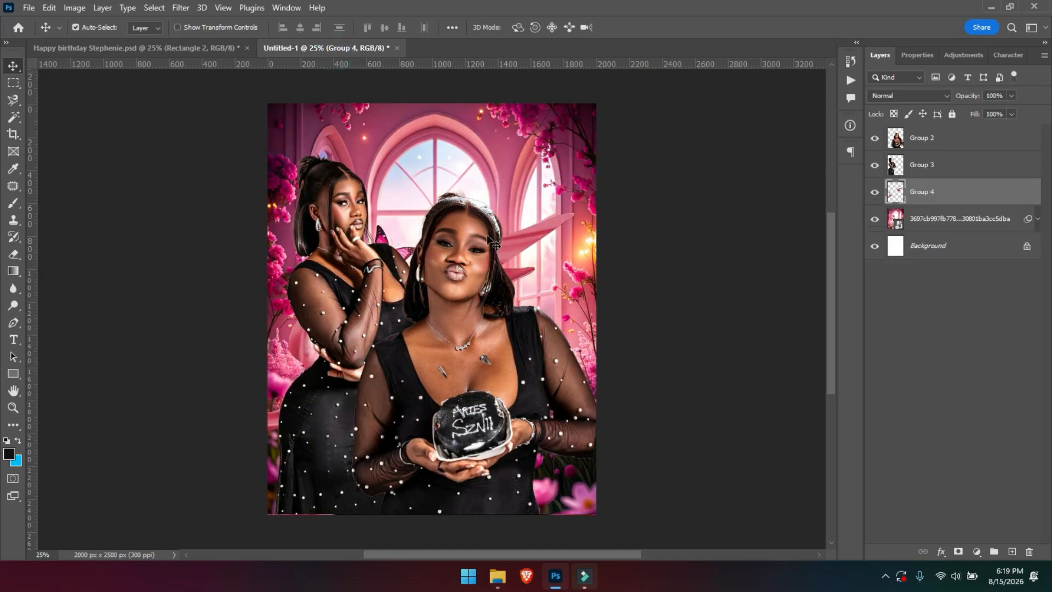
left_click(933, 222)
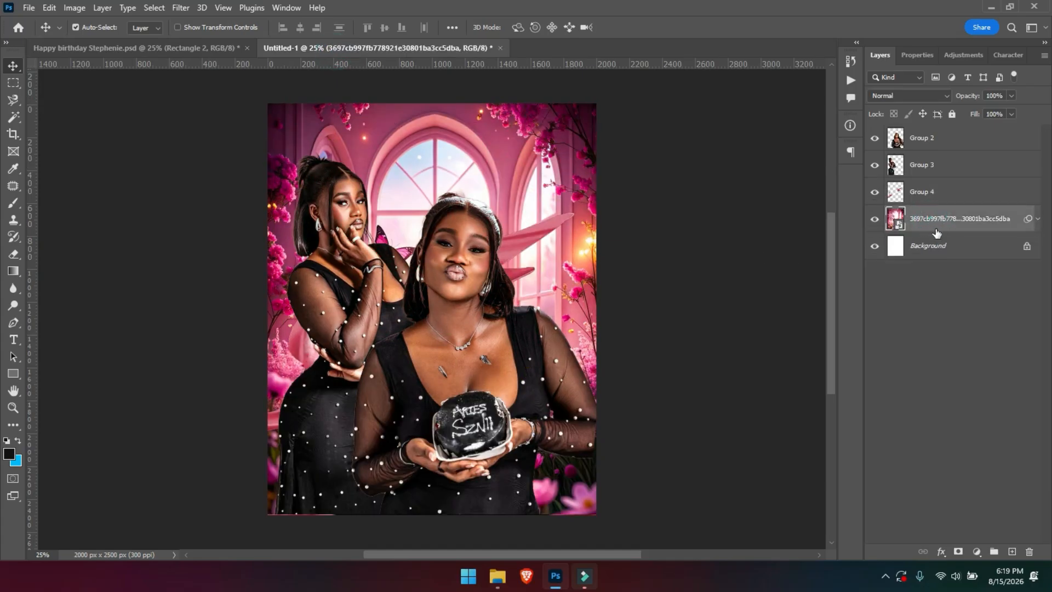
left_click(934, 195)
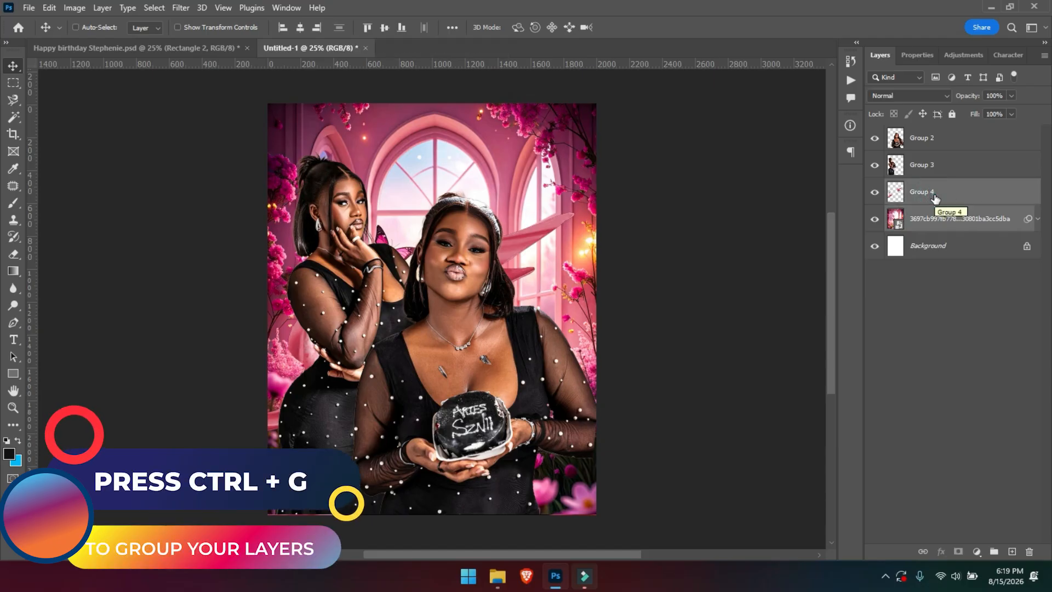
key("ctrl+g")
double_click(924, 187)
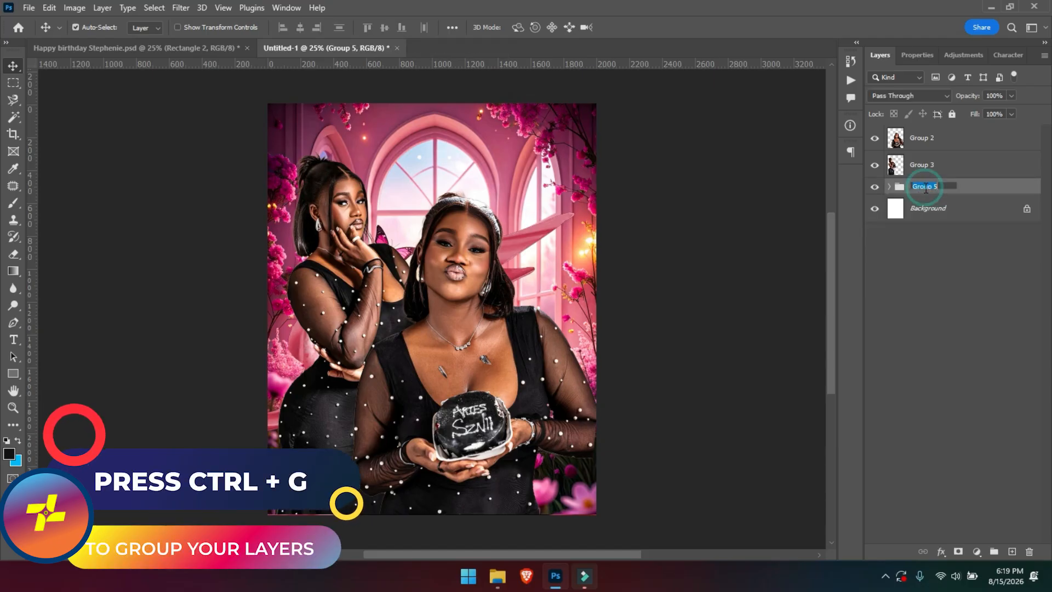
type("BG")
key("Return")
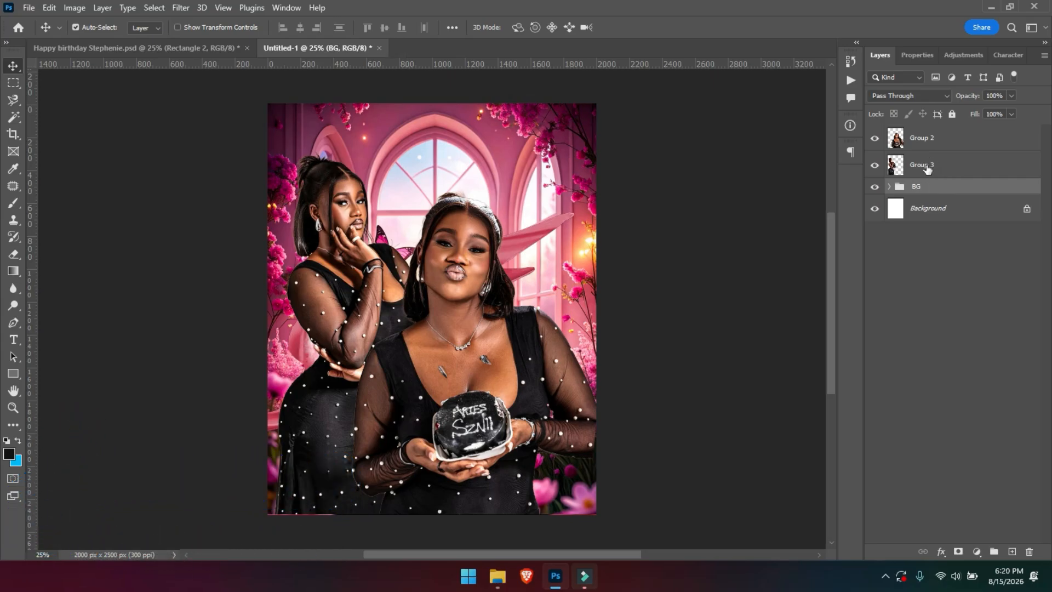
Group Group 2 and Group 3 into a group named Image.
left_click(927, 169)
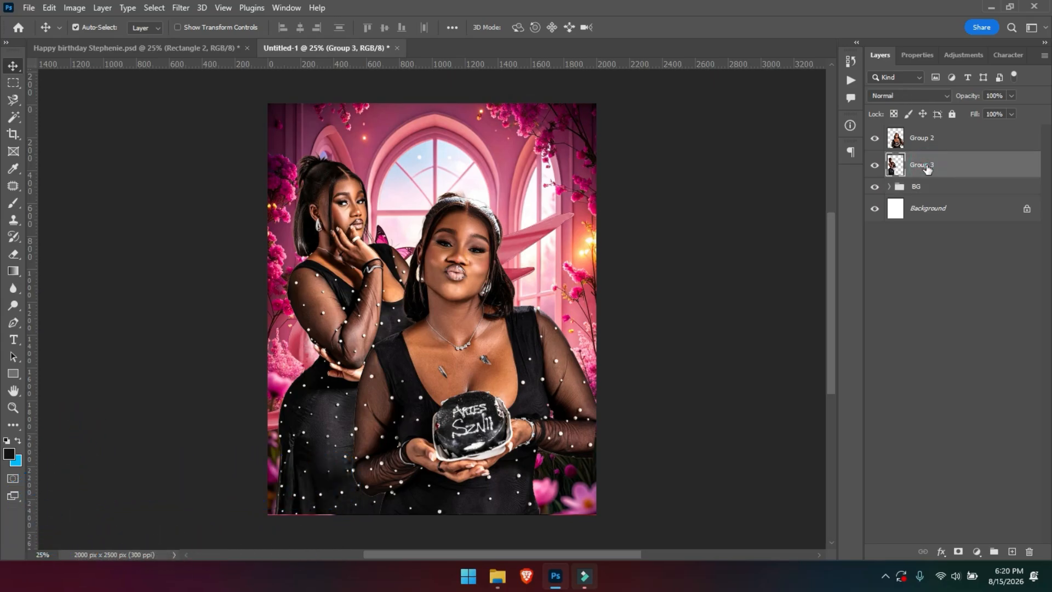
left_click(928, 144, "ctrl")
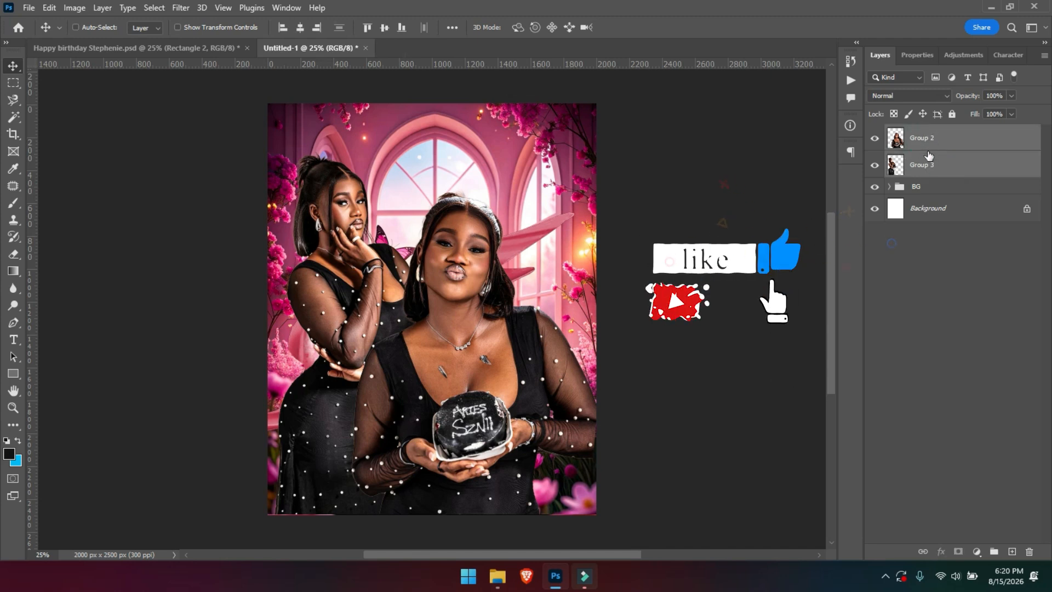
key("ctrl+g")
double_click(924, 133)
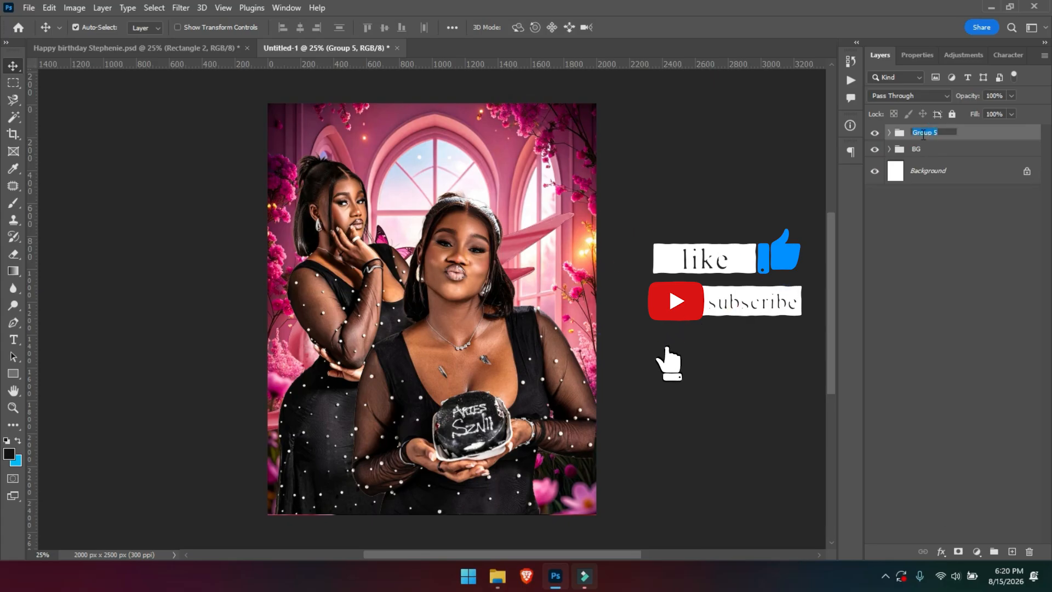
type("Imag")
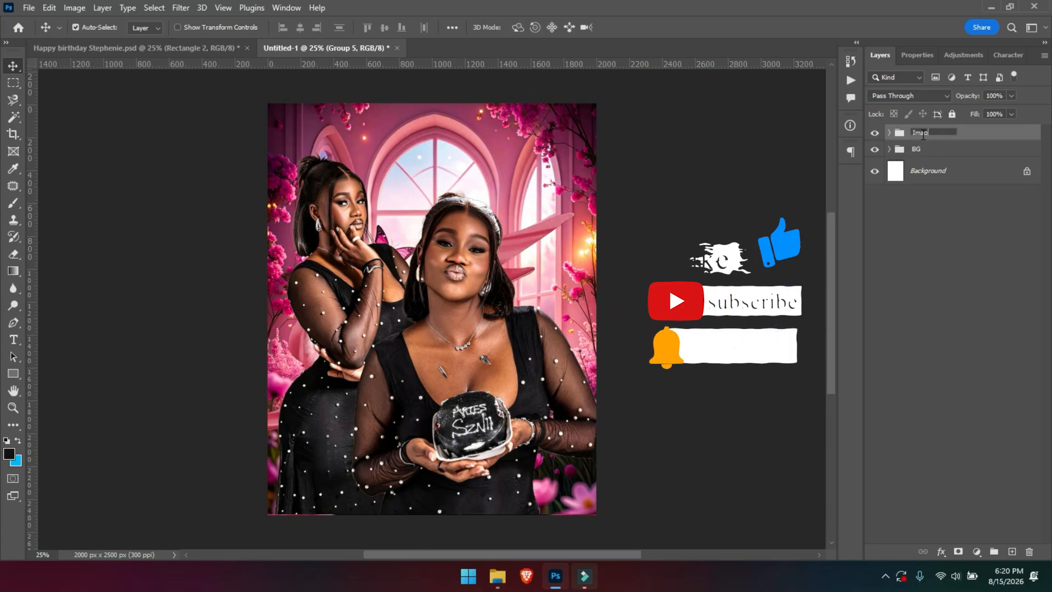
type("e")
key("Return")
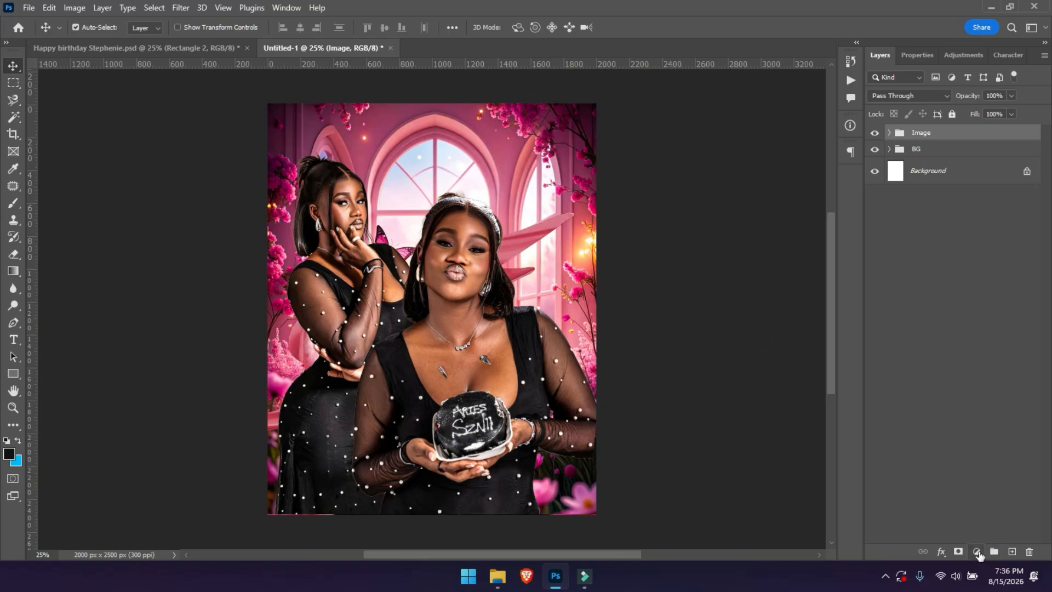
Add a pinkish-red Color Fill 1 layer clipped to the Image group.
left_click(977, 552)
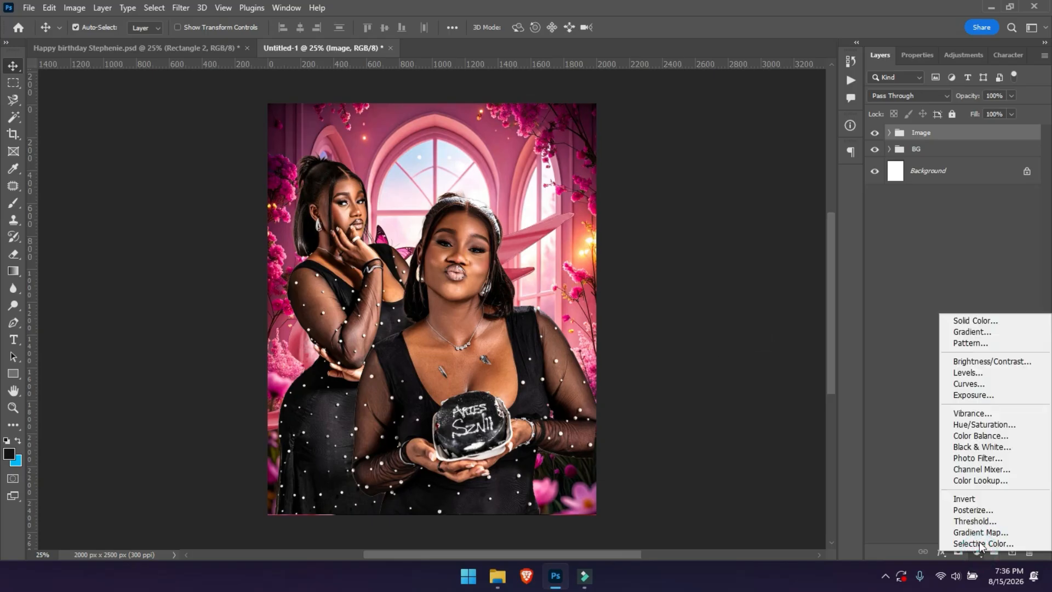
left_click(970, 320)
left_click_drag(884, 212, 867, 200)
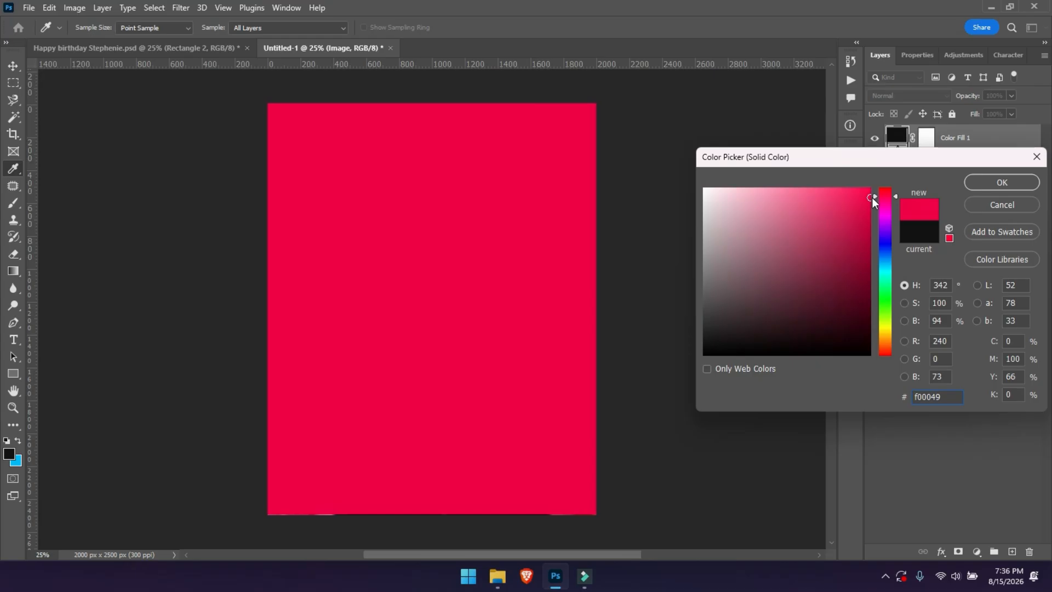
key("Return")
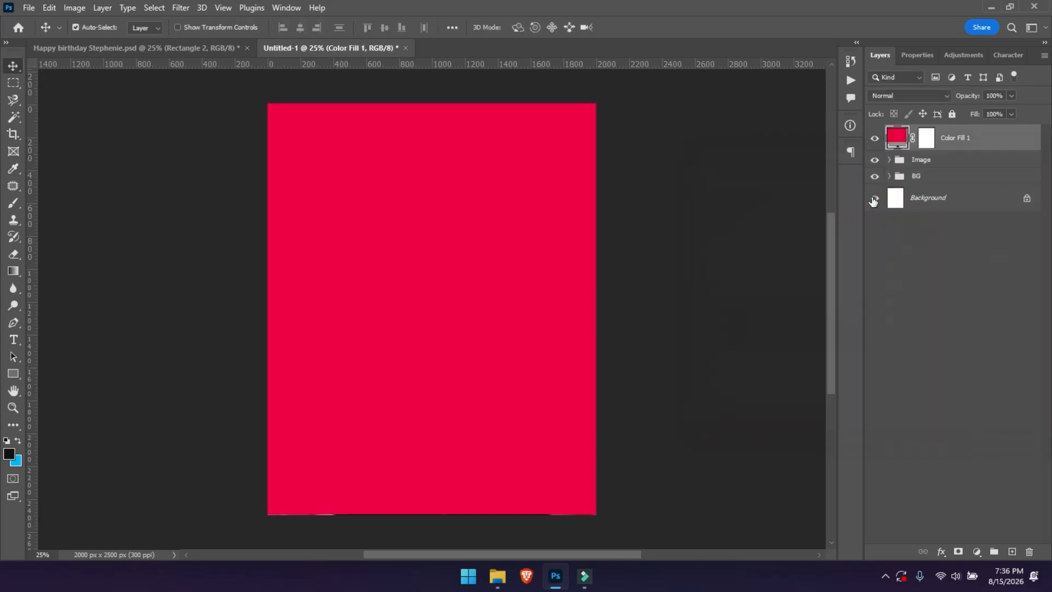
right_click(942, 148)
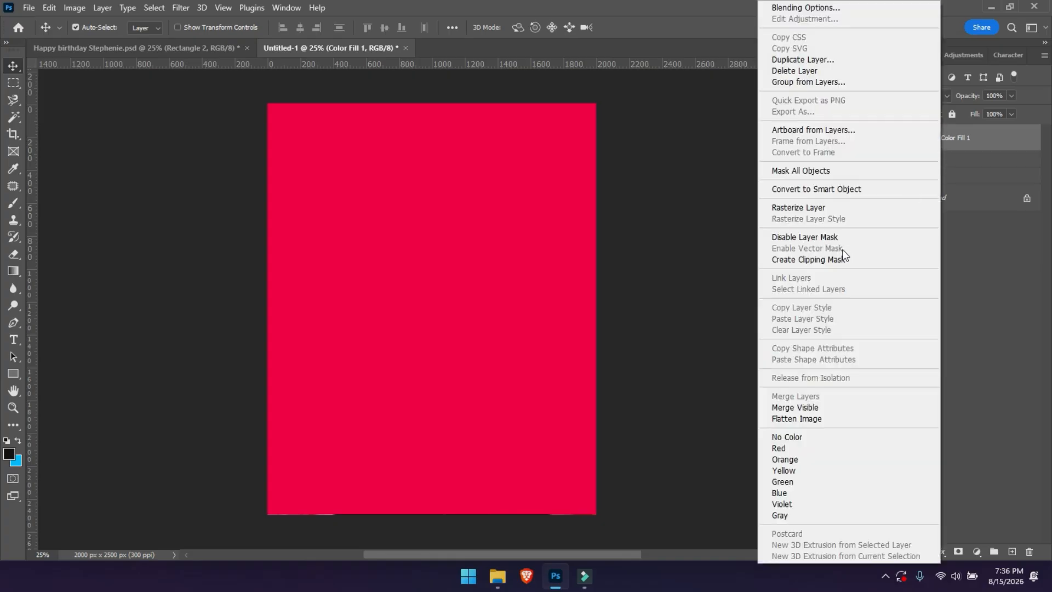
left_click(825, 259)
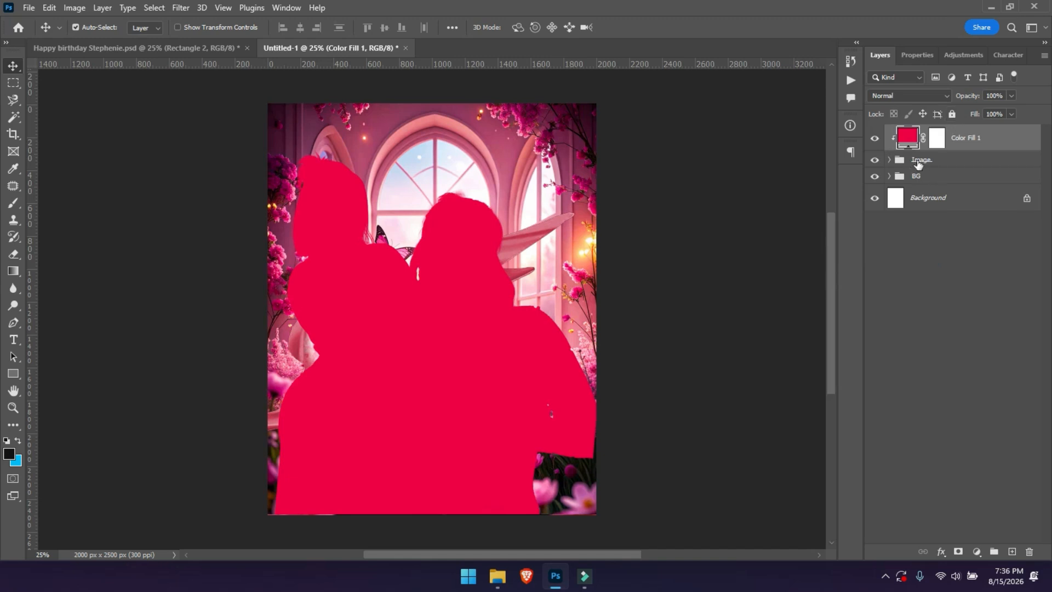
Blend Color Fill 1 as Soft Light at 49% opacity and 42% fill, comparing it on and off.
left_click(909, 97)
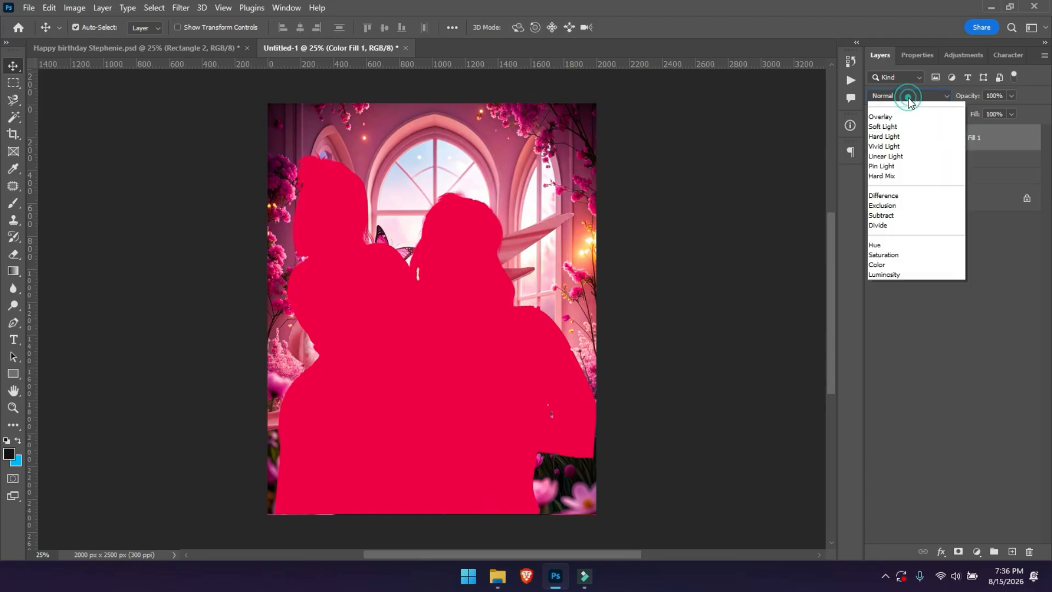
left_click(887, 265)
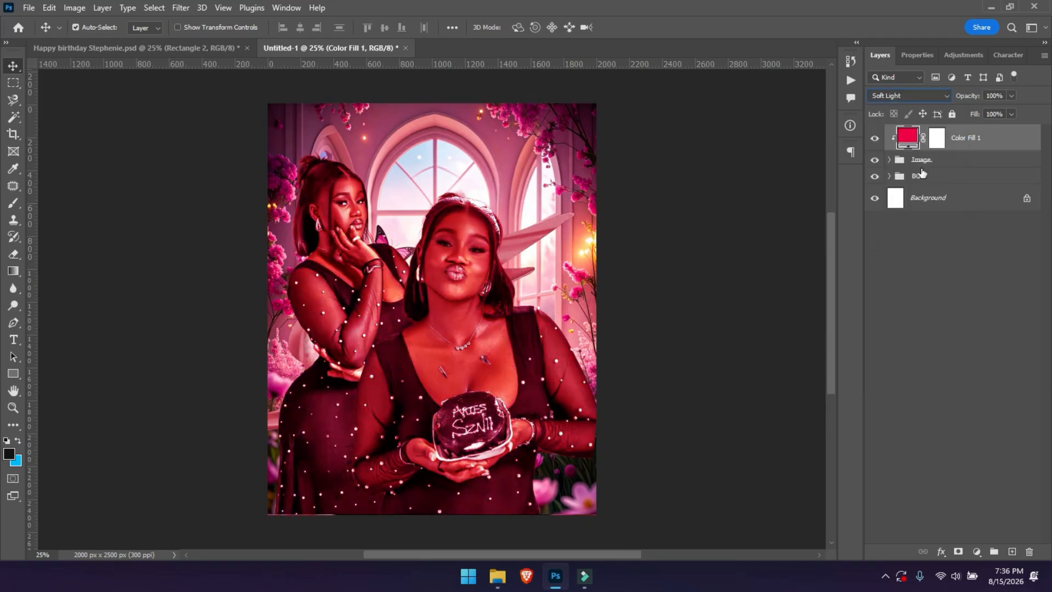
left_click_drag(965, 101, 943, 118)
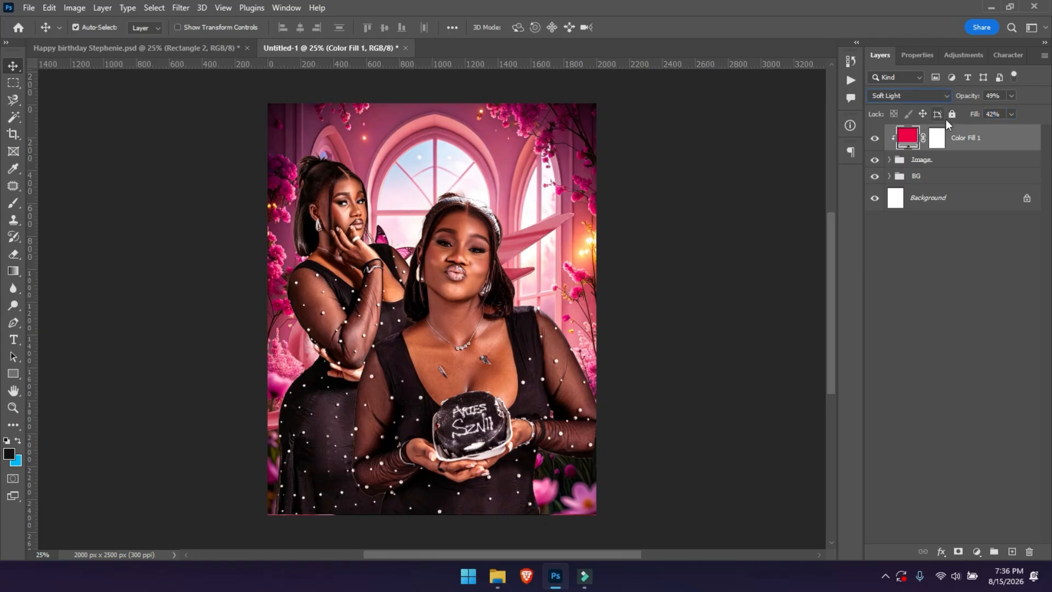
left_click(876, 140)
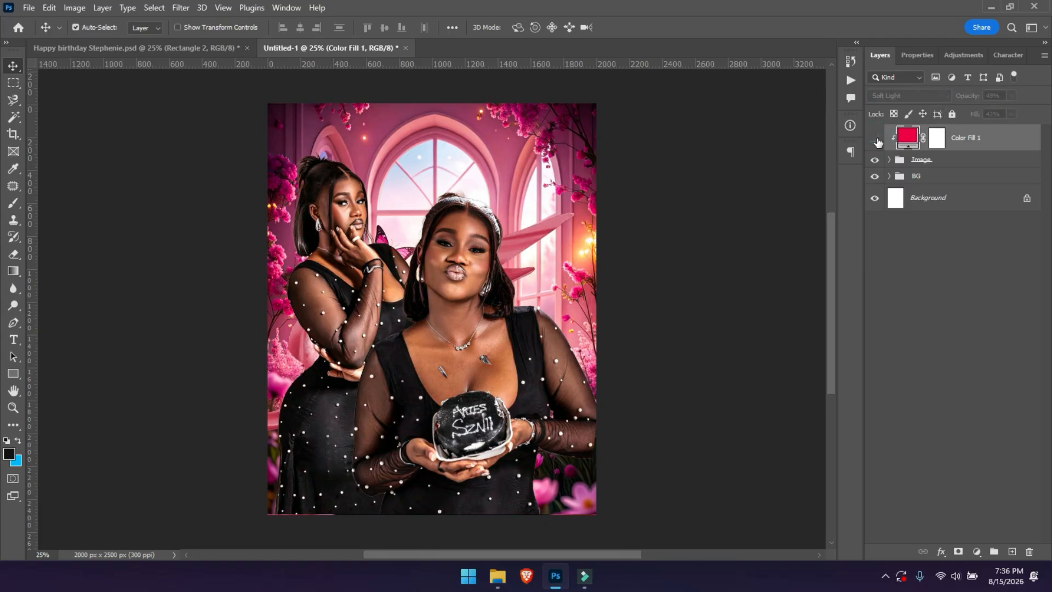
left_click(877, 141)
left_click(876, 141)
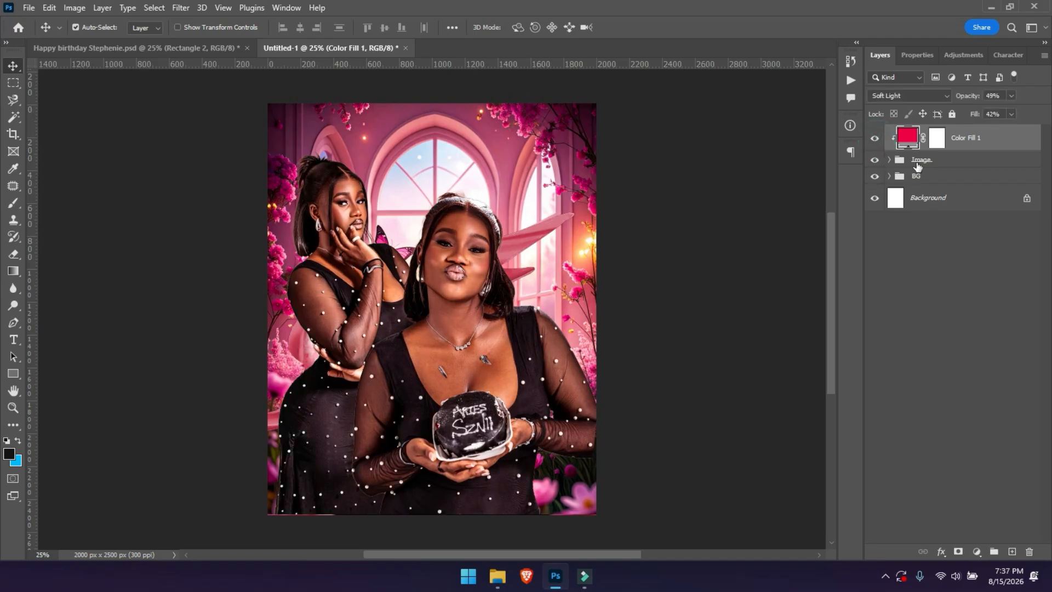
Duplicate the background image layer and move the copy to the top of the stack.
left_click(888, 176)
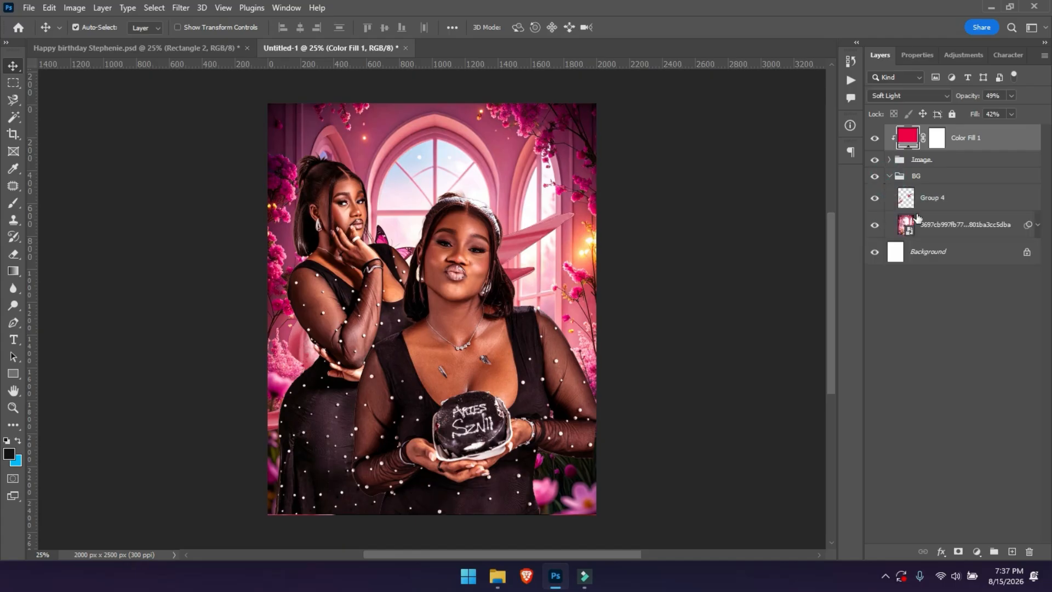
left_click(937, 227)
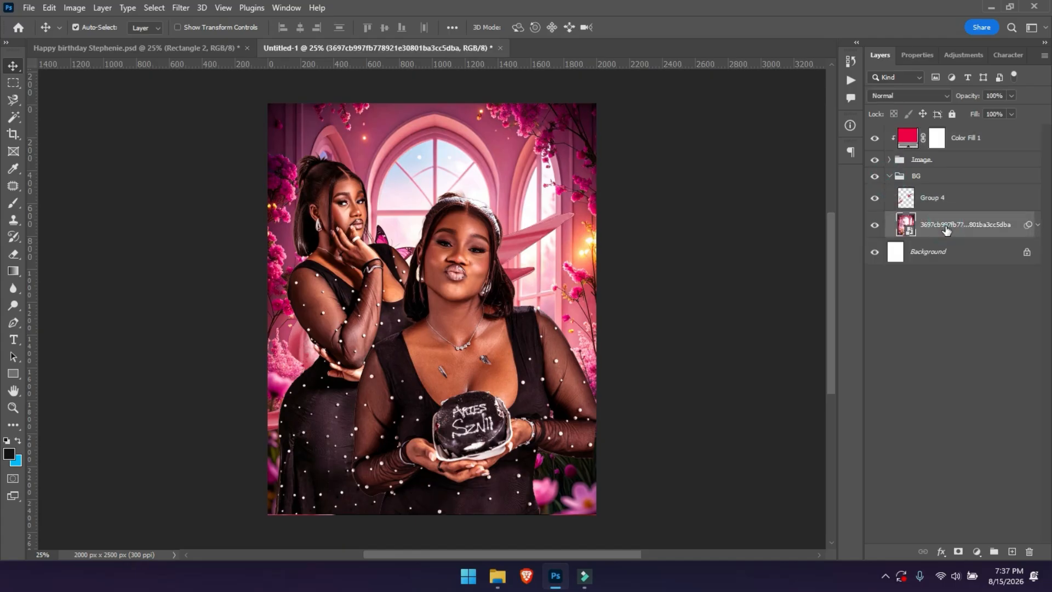
key("ctrl+j")
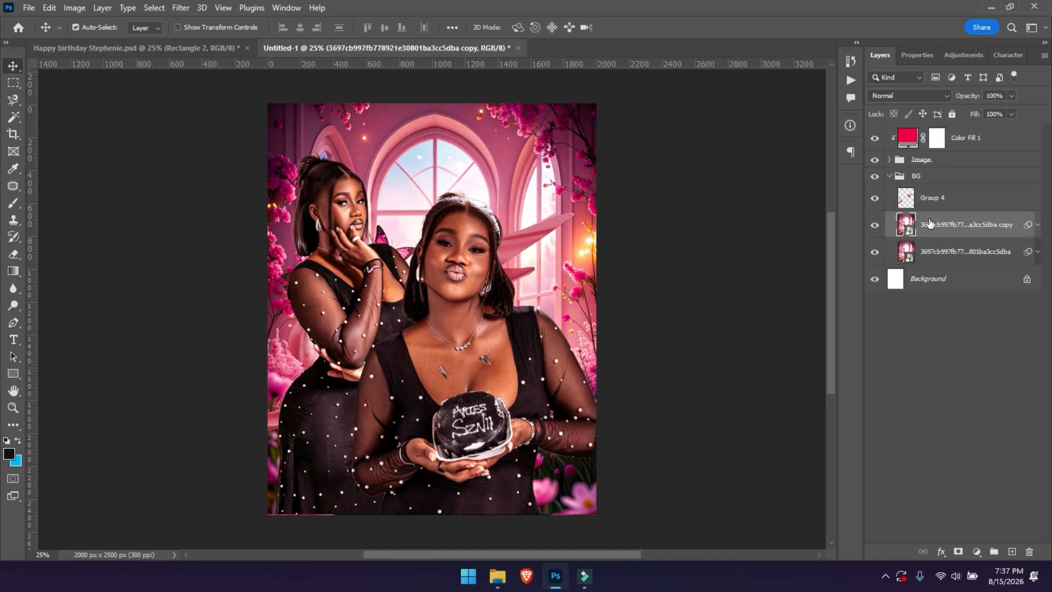
left_click_drag(933, 224, 935, 130)
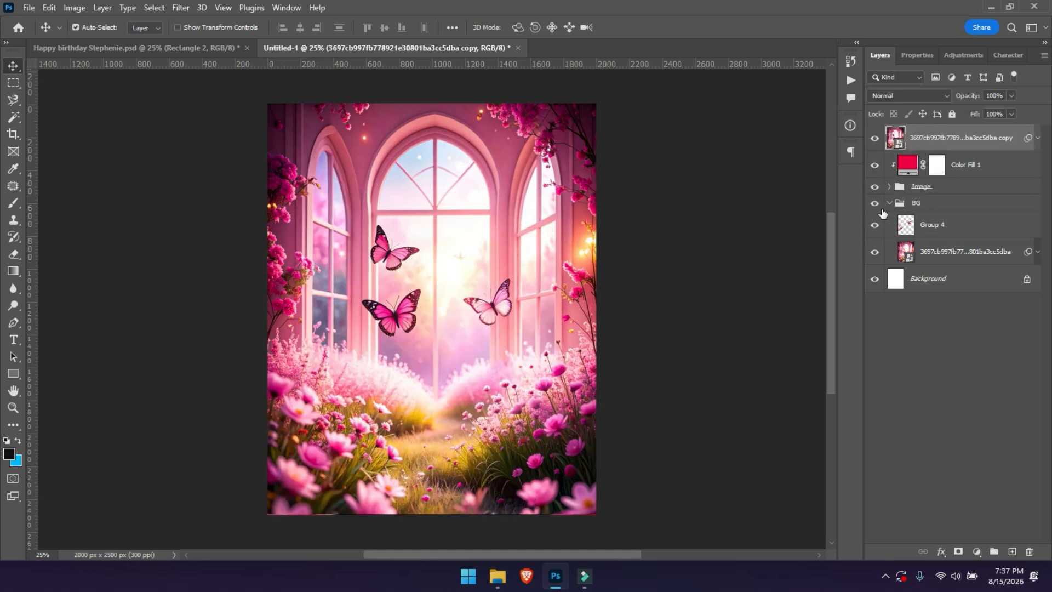
Apply a Gaussian blur of radius 156.1 pixels to the background copy.
left_click(182, 7)
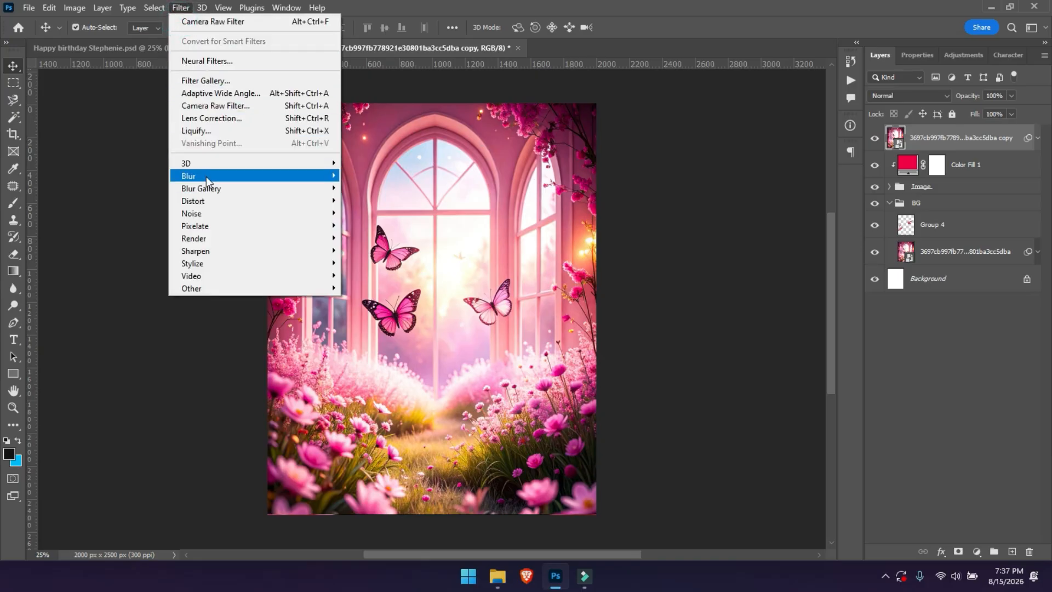
mouse_move(206, 176)
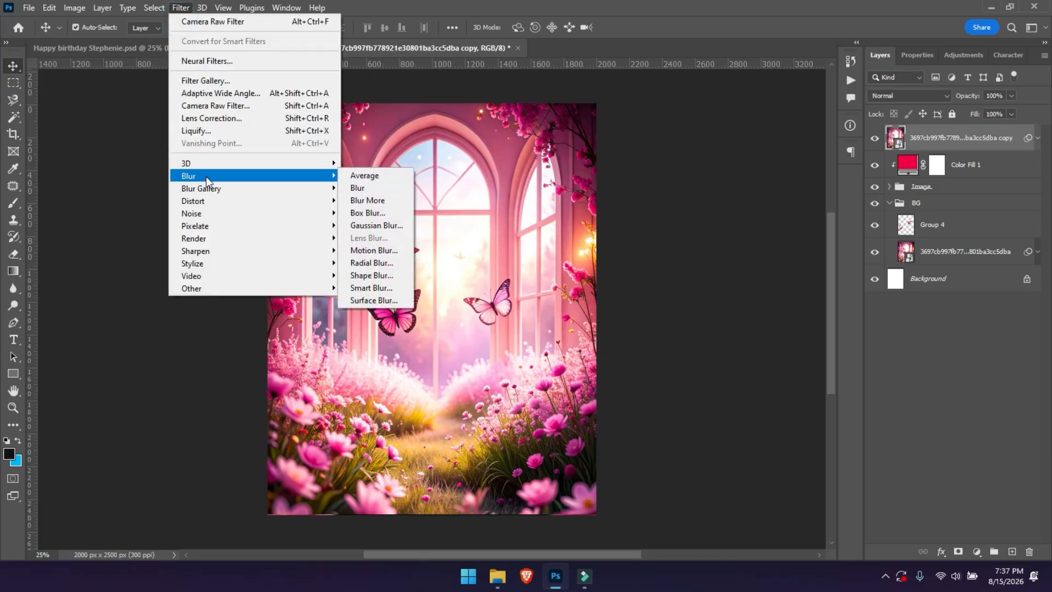
left_click(365, 226)
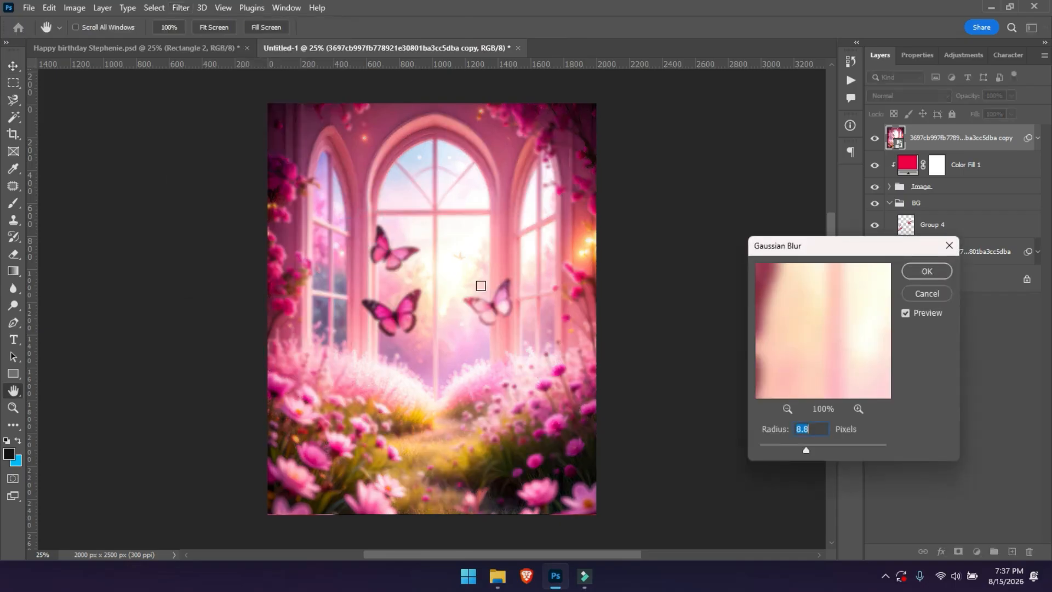
left_click_drag(838, 449, 853, 450)
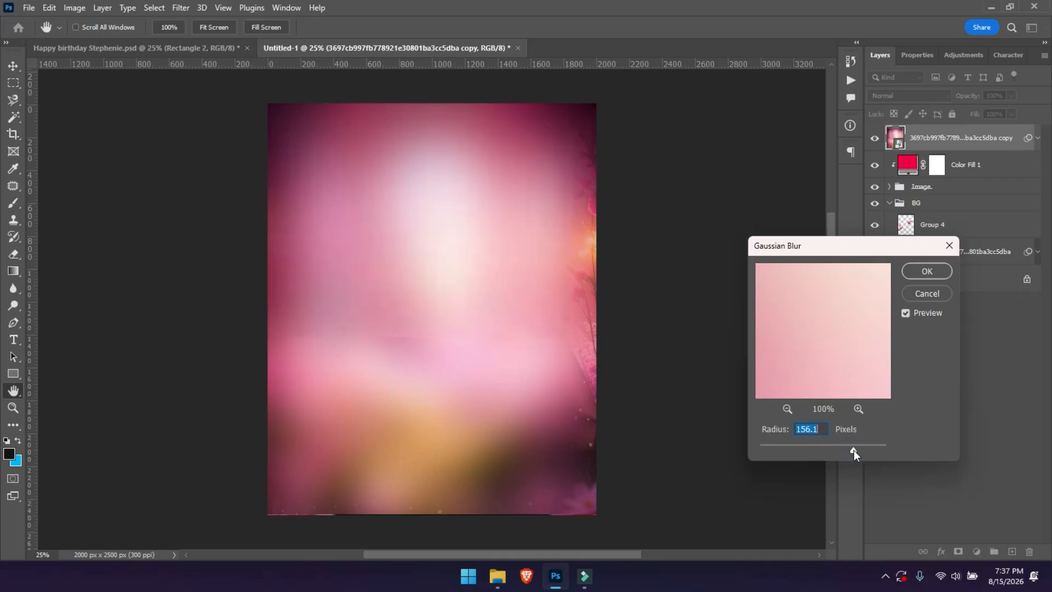
key("Return")
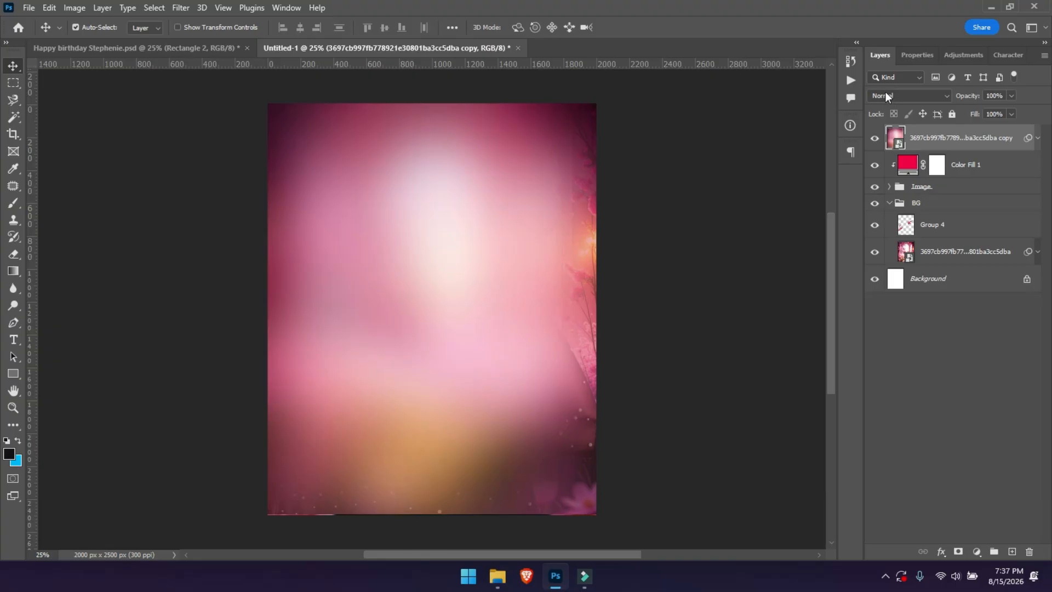
Set the blurred copy to Soft Light at 33% opacity and 48% fill, comparing it on and off.
left_click(885, 92)
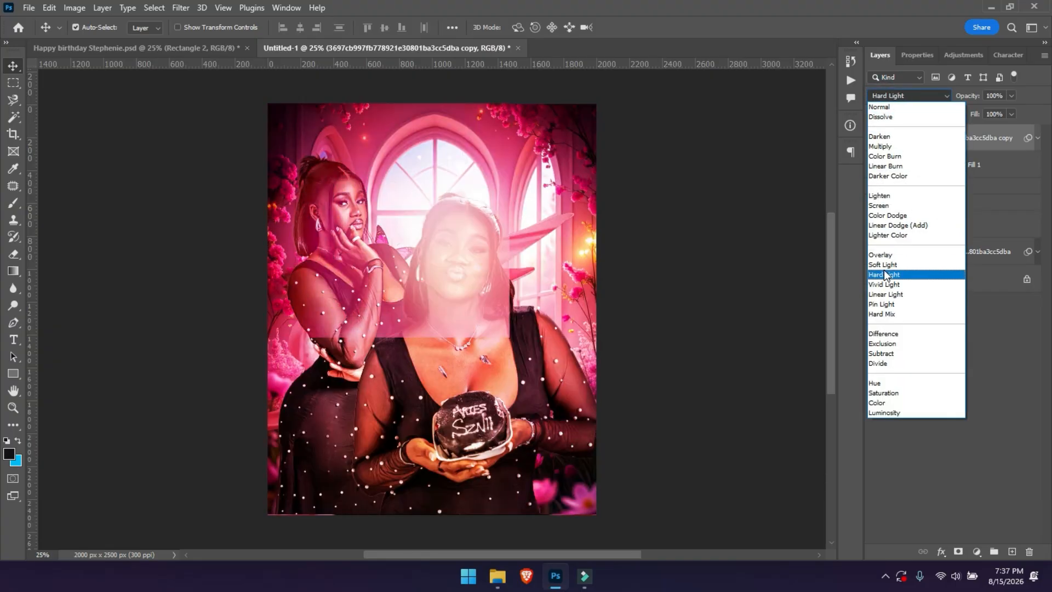
left_click(885, 265)
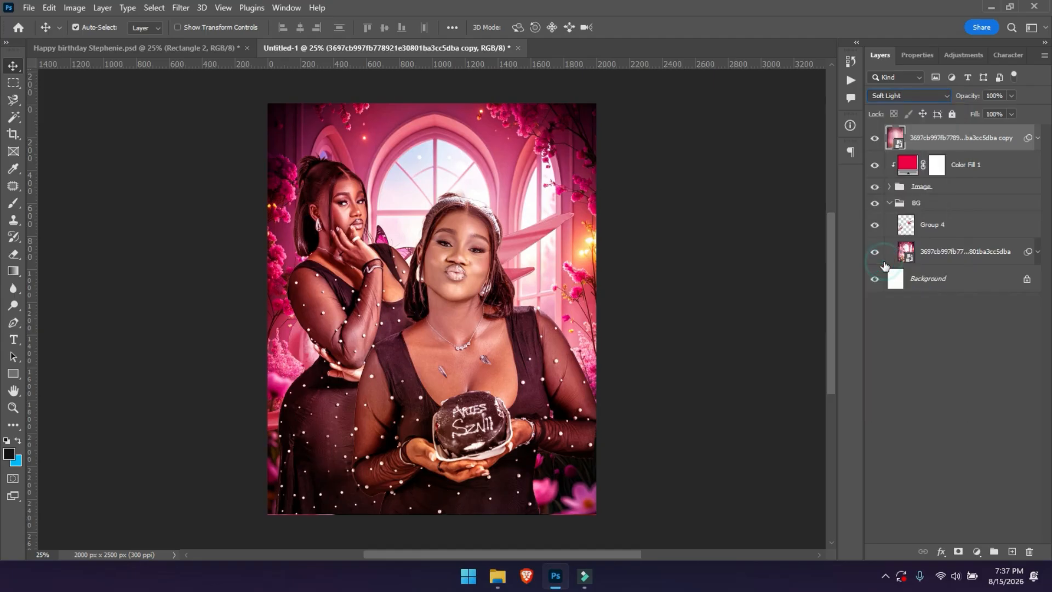
left_click_drag(970, 102, 931, 107)
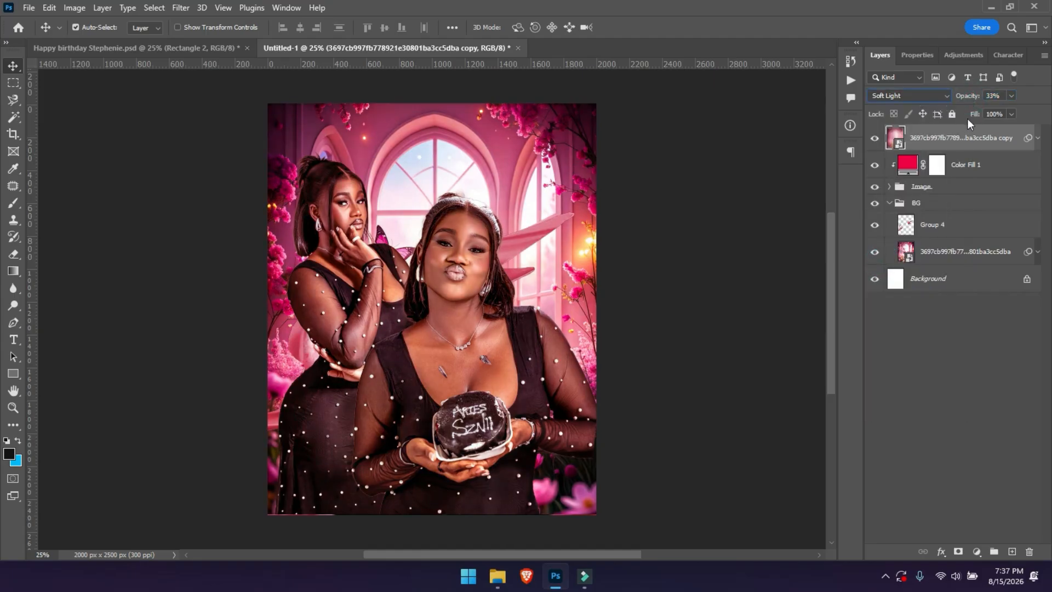
left_click_drag(975, 113, 952, 122)
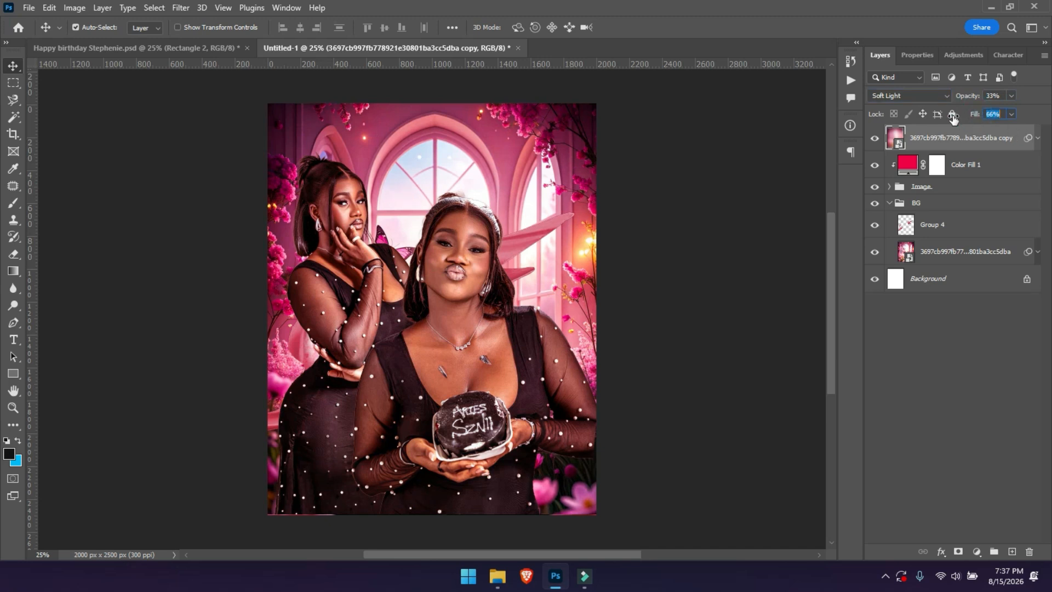
left_click(874, 139)
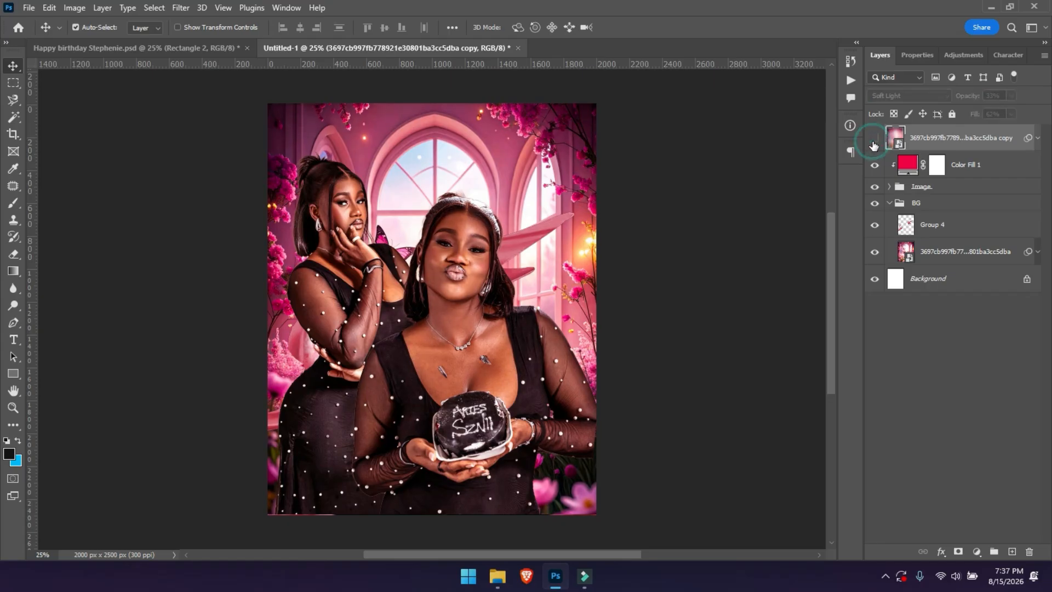
left_click(873, 141)
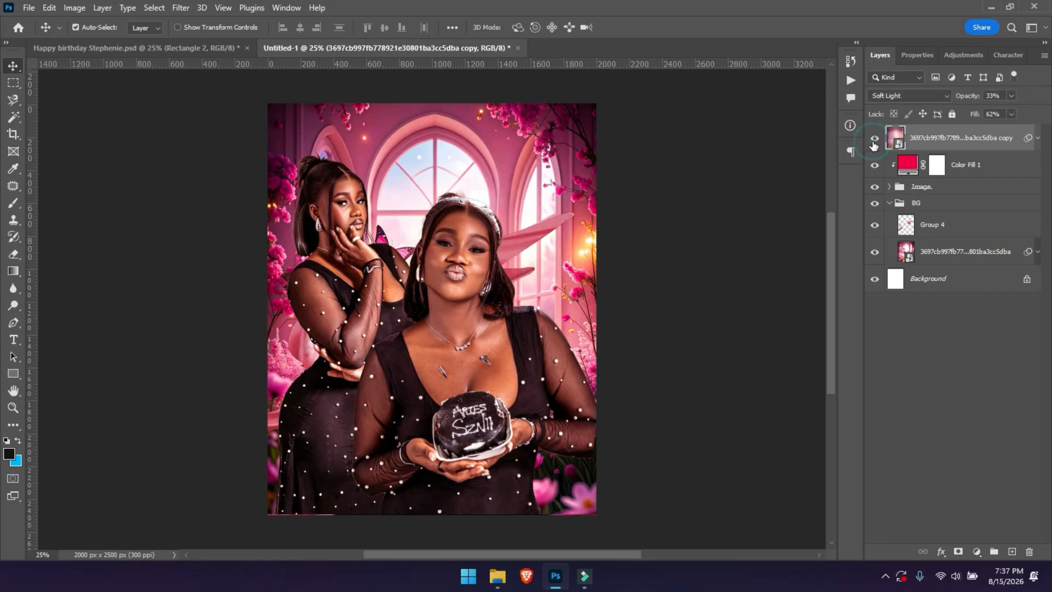
left_click_drag(974, 113, 965, 121)
Adjust Color Fill 1's fill, then clip the blurred copy to the layers below.
left_click(965, 174)
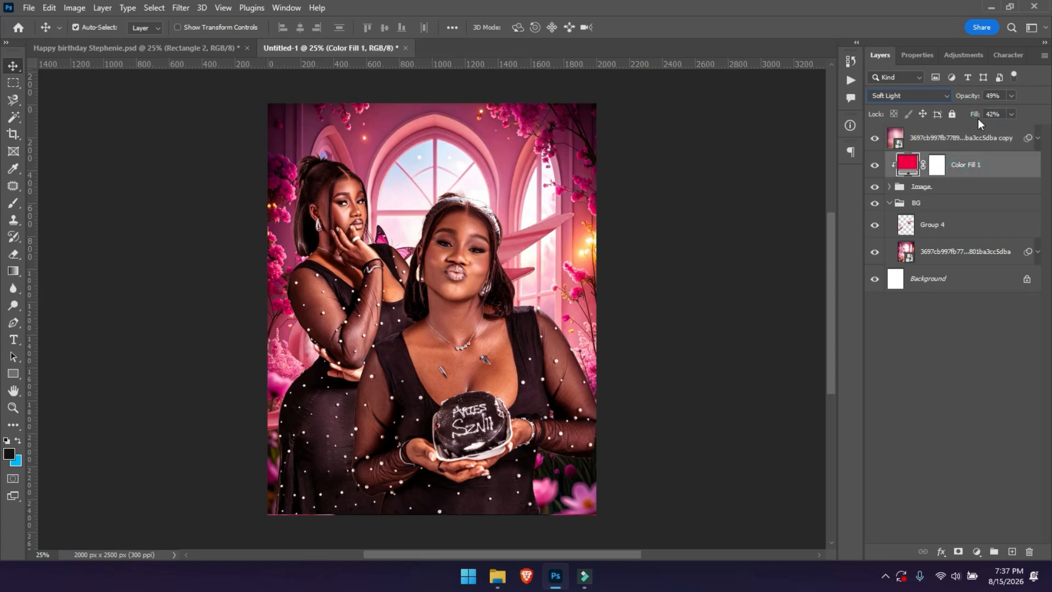
mouse_move(974, 115)
left_mouse_down()
mouse_move(958, 124)
mouse_move(973, 123)
left_mouse_up()
left_click(946, 140)
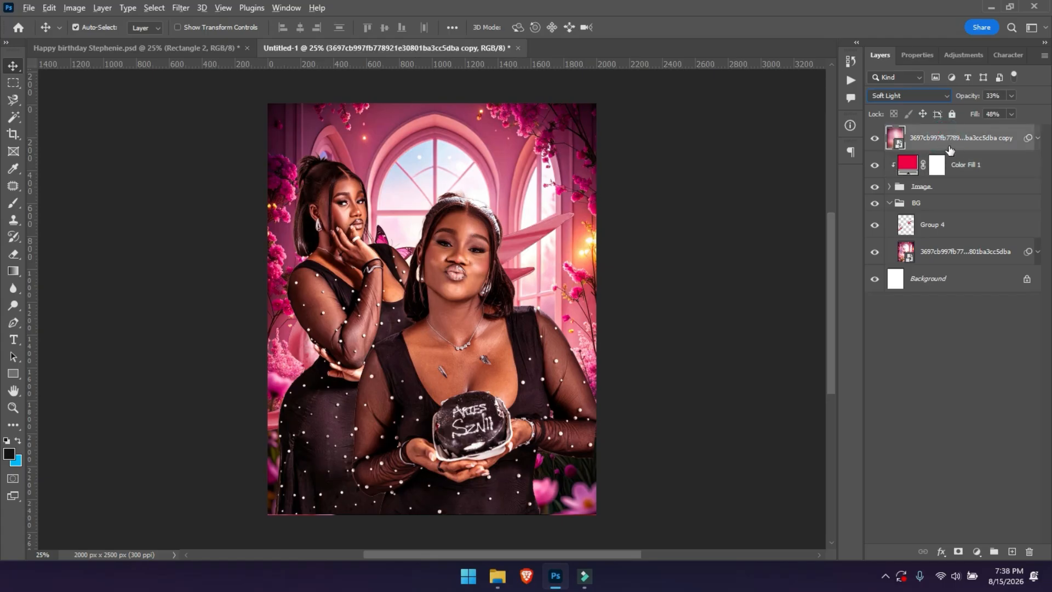
left_click(949, 152, "alt")
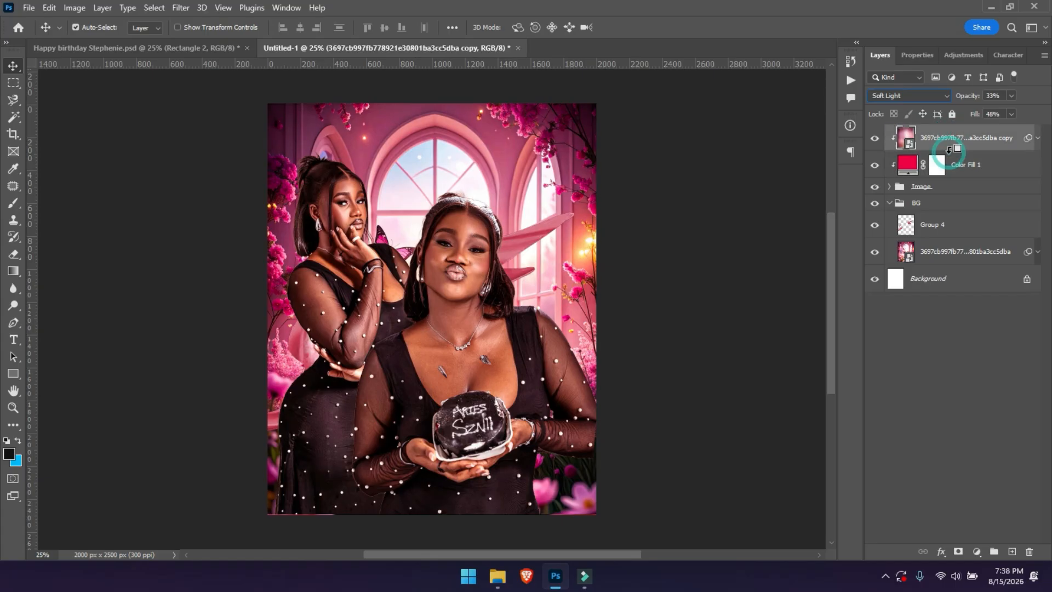
Group the blurred copy, Color Fill 1 and Image layers into a group named 'Model Image'.
left_click(939, 188)
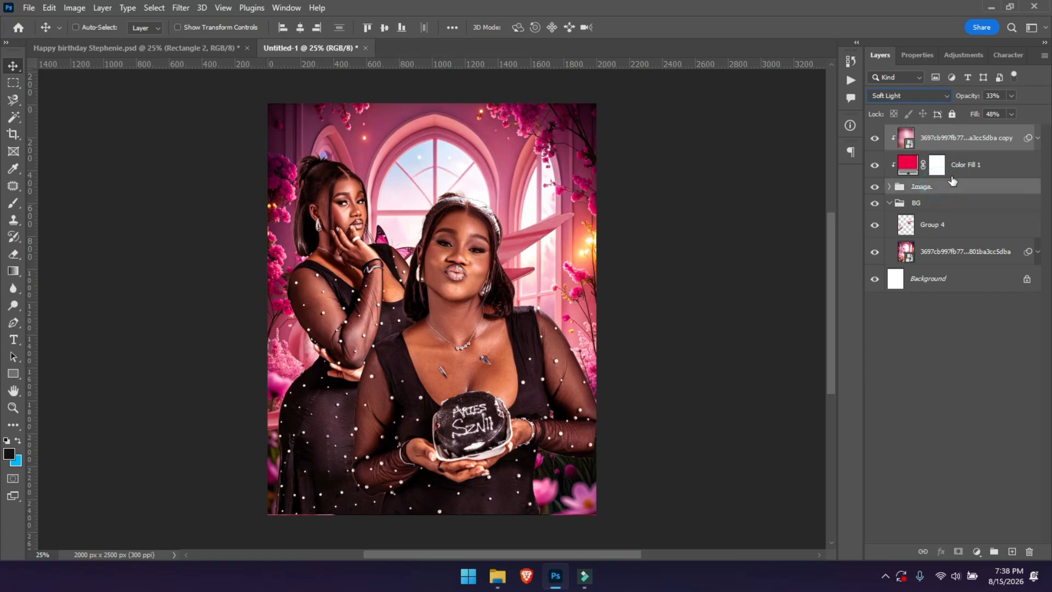
left_click(962, 168, "ctrl")
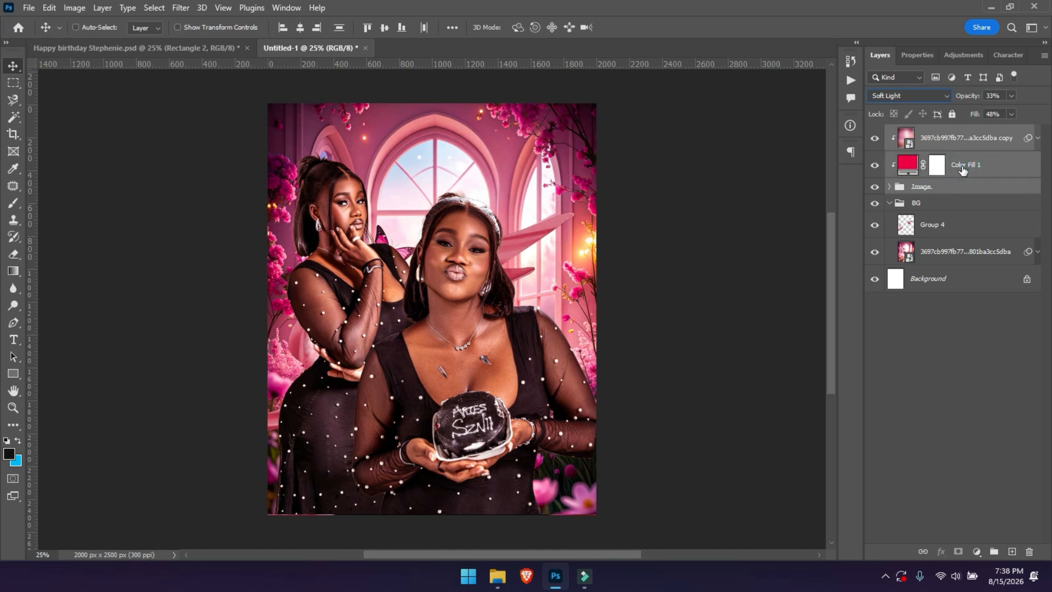
key("ctrl+f")
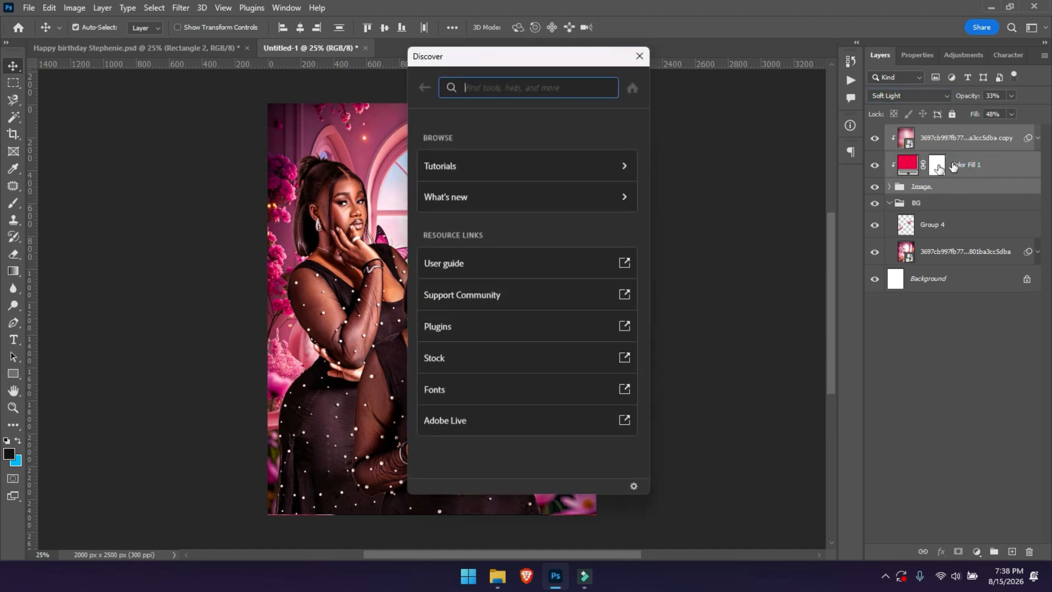
key("Escape")
key("ctrl+g")
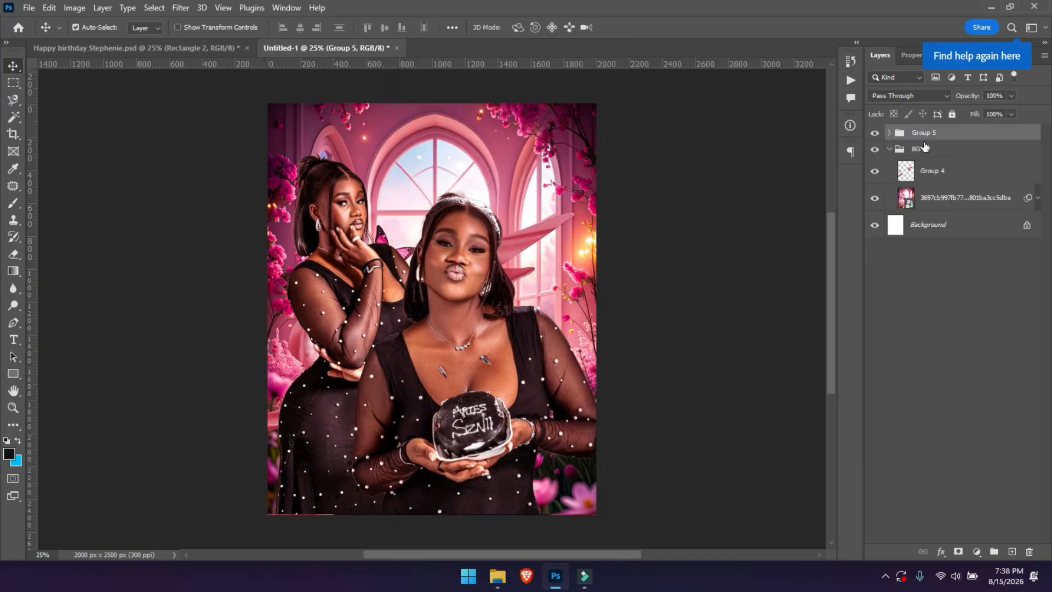
double_click(924, 134)
type("Model")
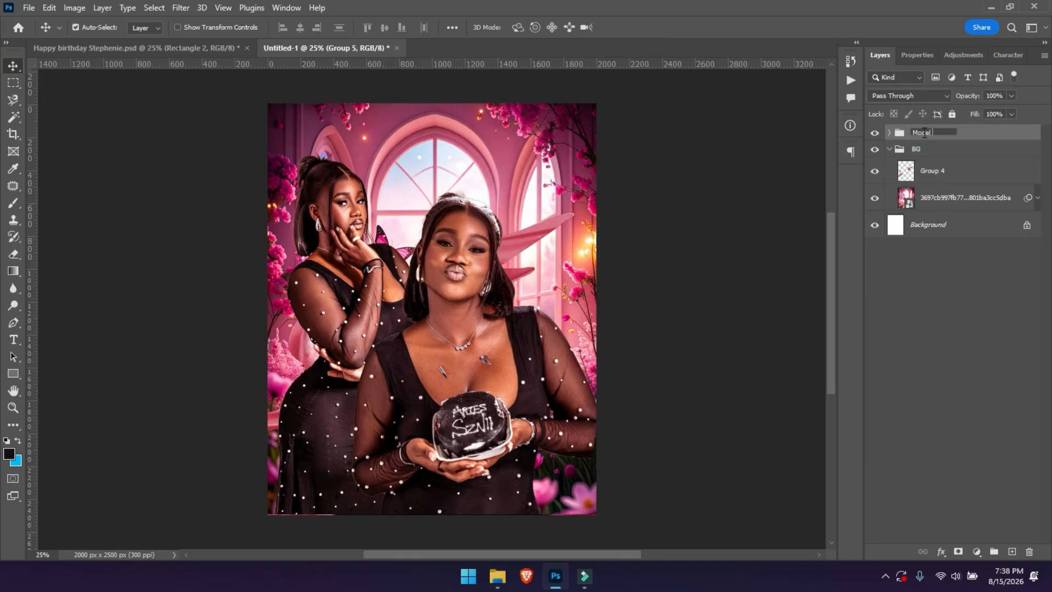
type(" Image")
key("Return")
Collapse BG, expand Model Image, and select the blurred background copy.
left_click(889, 150)
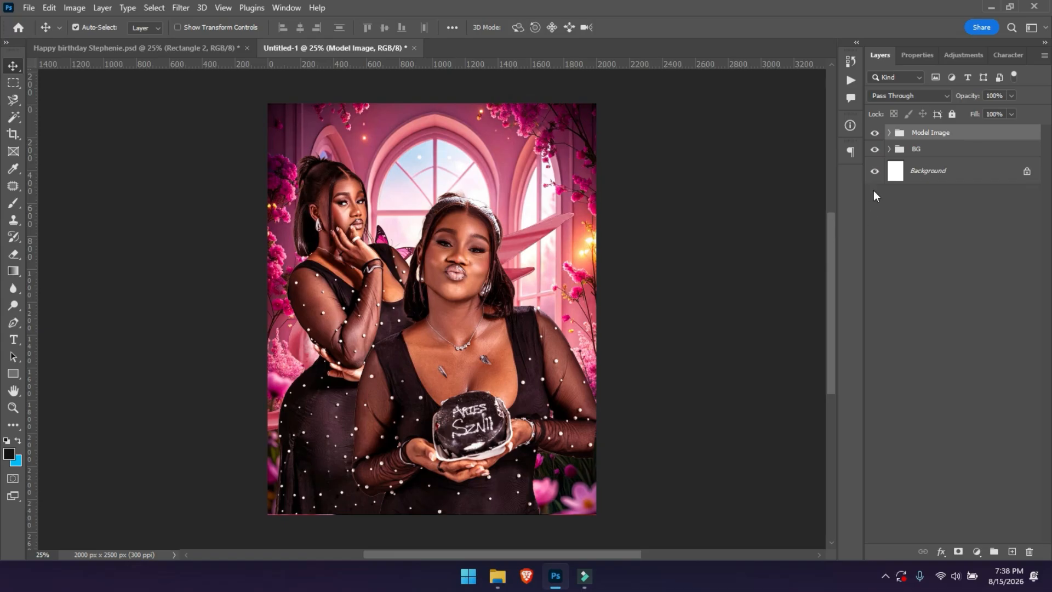
left_click(889, 134)
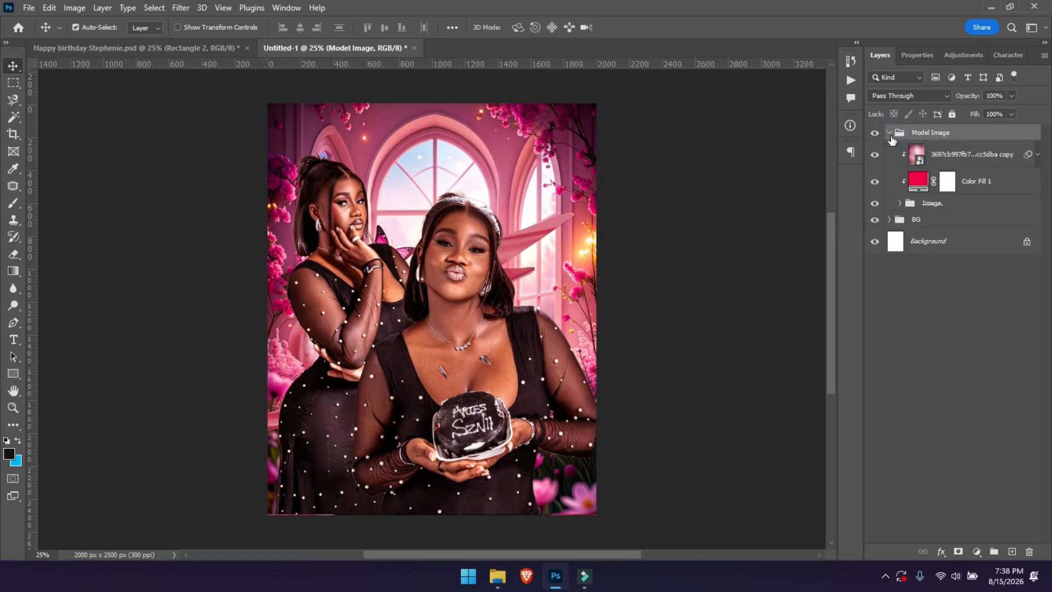
left_click(942, 155)
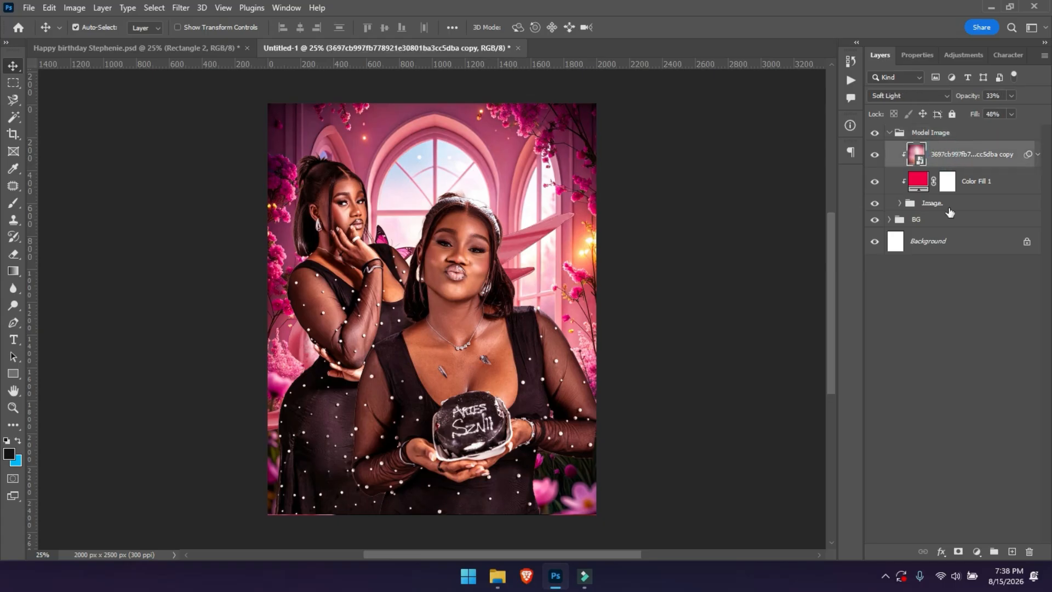
Add a new Layer 1 and ready the Gradient tool with a black foreground colour.
left_click(1012, 552)
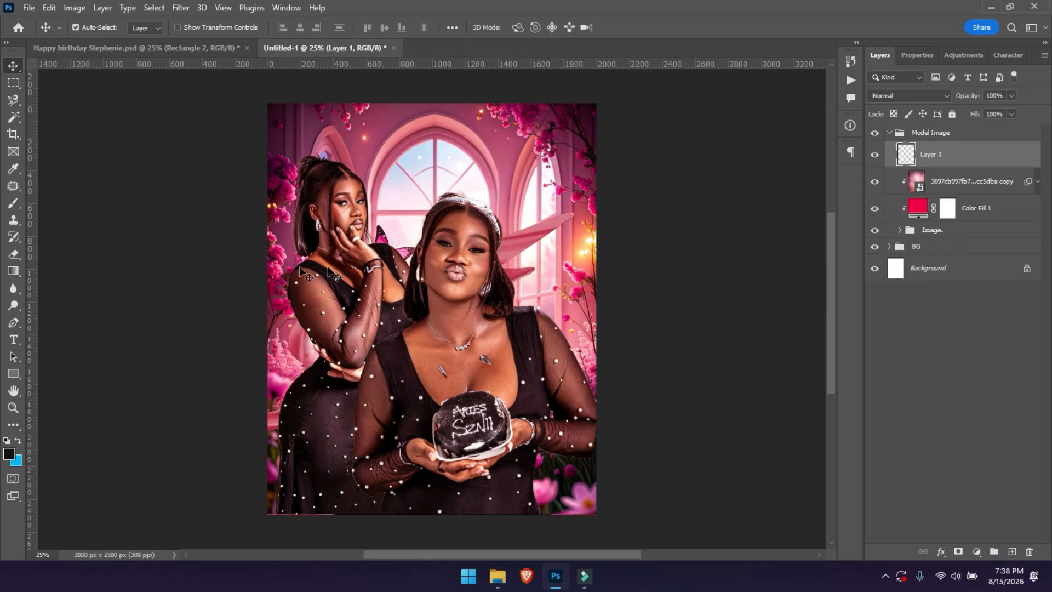
left_click(13, 277)
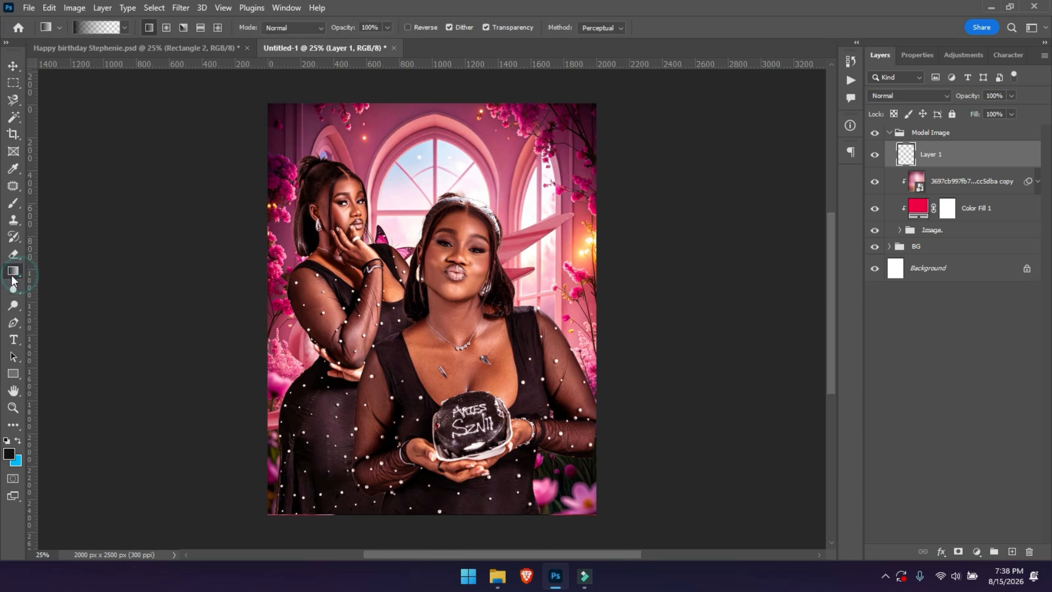
left_click(9, 453)
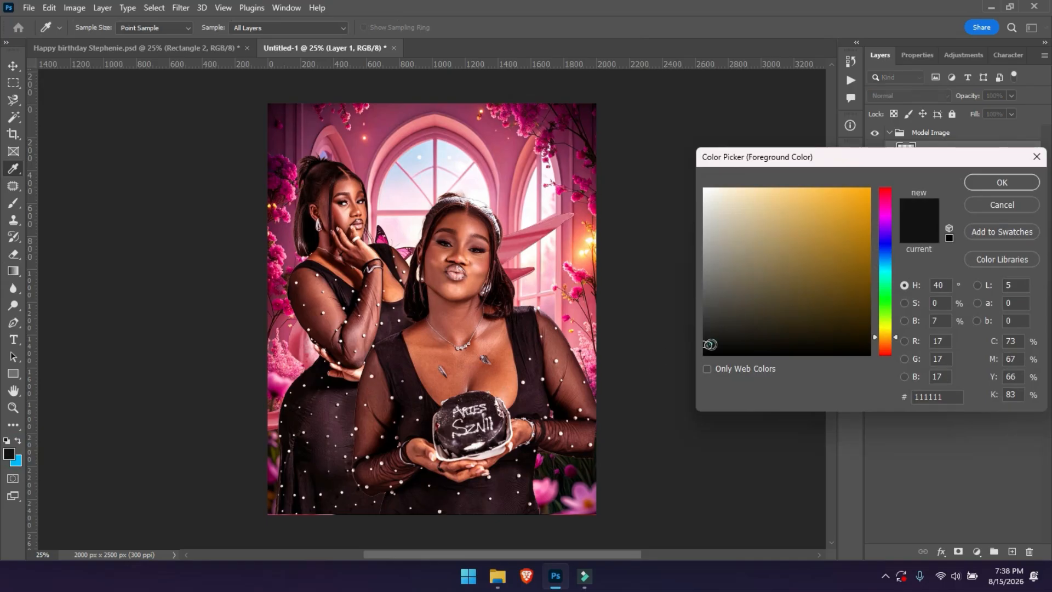
left_click_drag(712, 344, 692, 357)
key("Return")
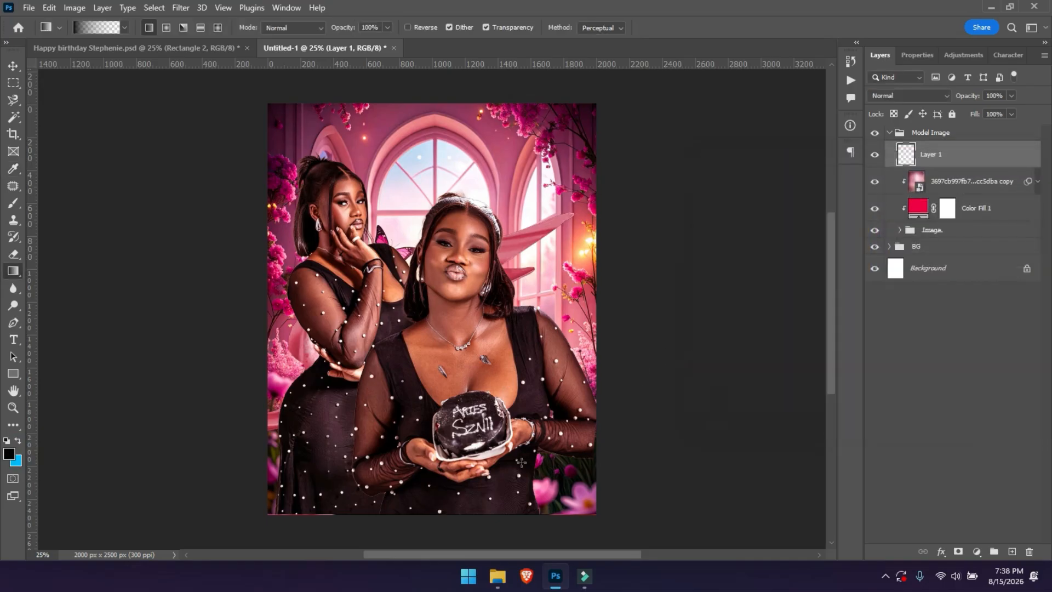
Drag a black-to-transparent gradient up from the canvas bottom to darken the lower area.
left_click_drag(411, 520, 414, 329)
left_click_drag(411, 502, 411, 219)
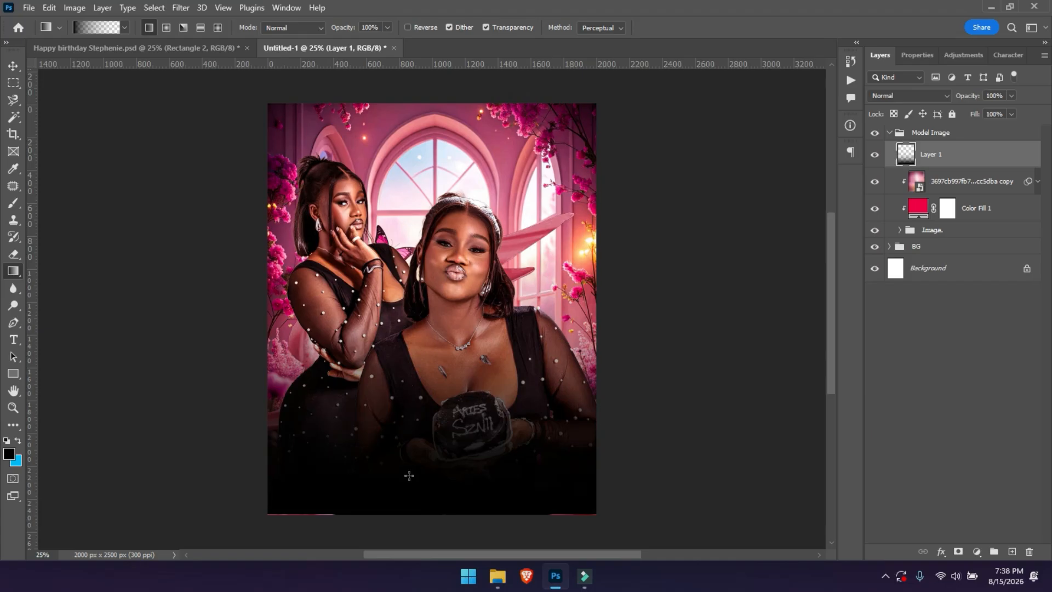
left_click_drag(409, 513, 412, 234)
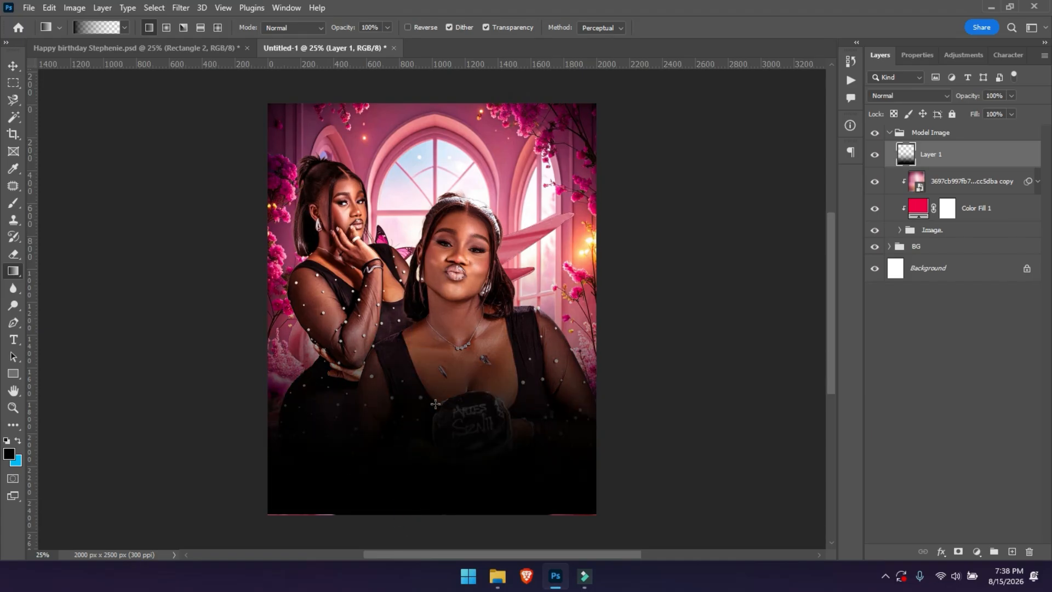
key("ctrl+z")
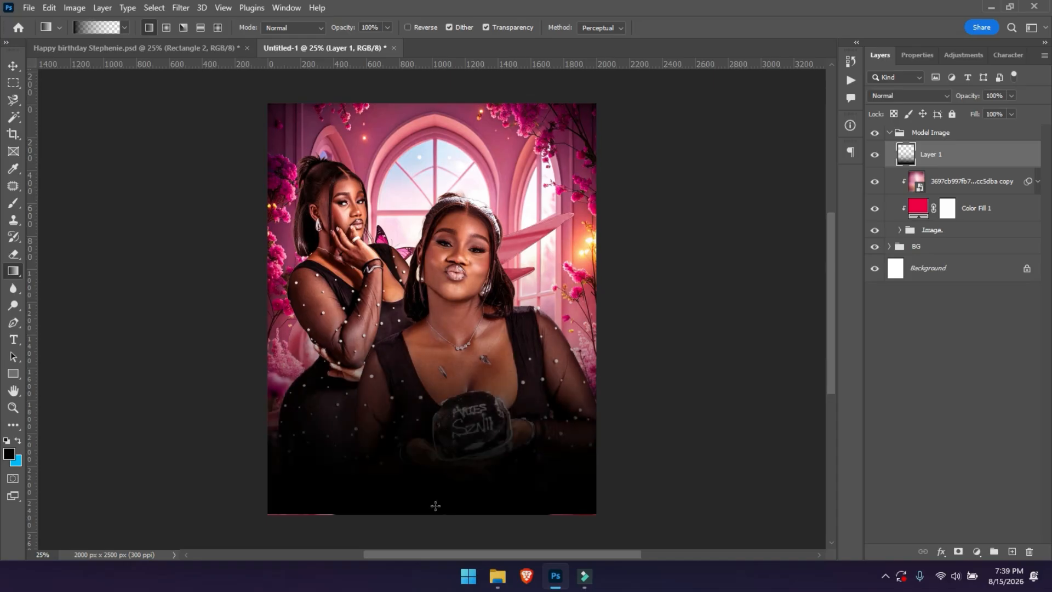
left_click_drag(423, 545, 421, 255)
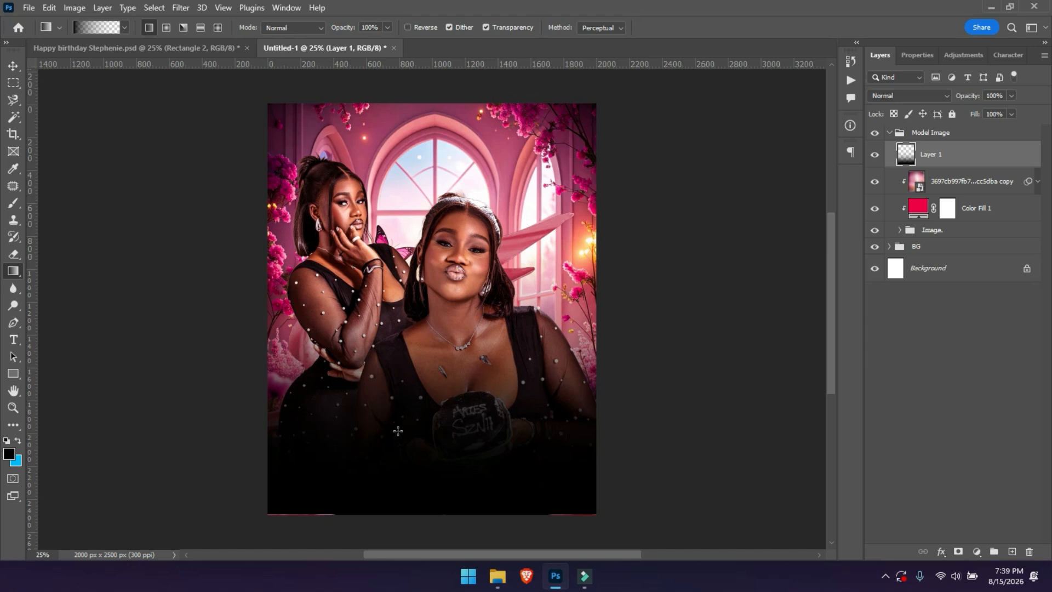
In the finished poster, select the white Rachel script name with the Move tool.
left_click(891, 133)
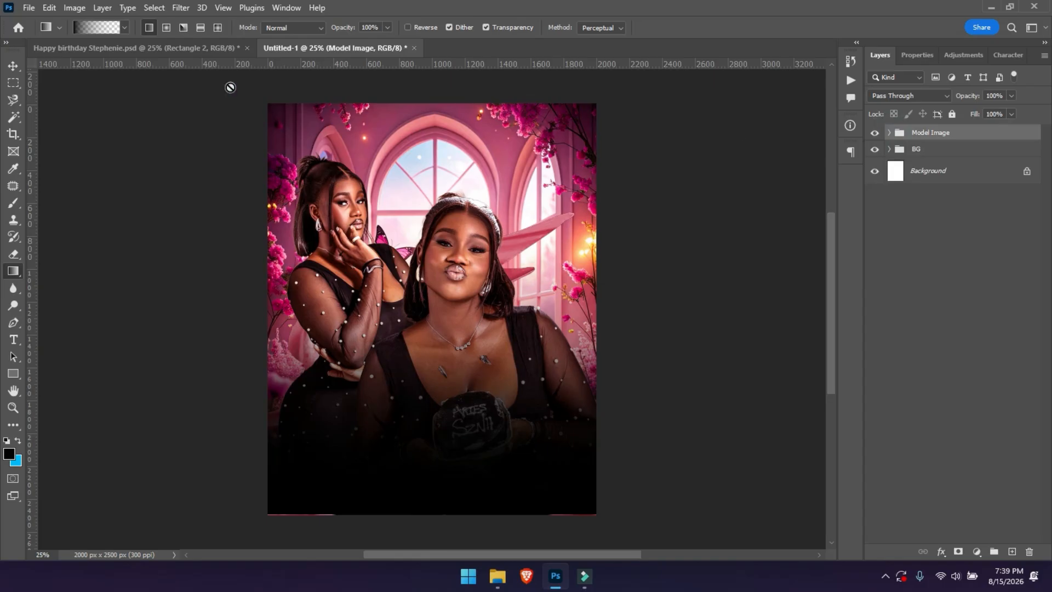
left_click(188, 49)
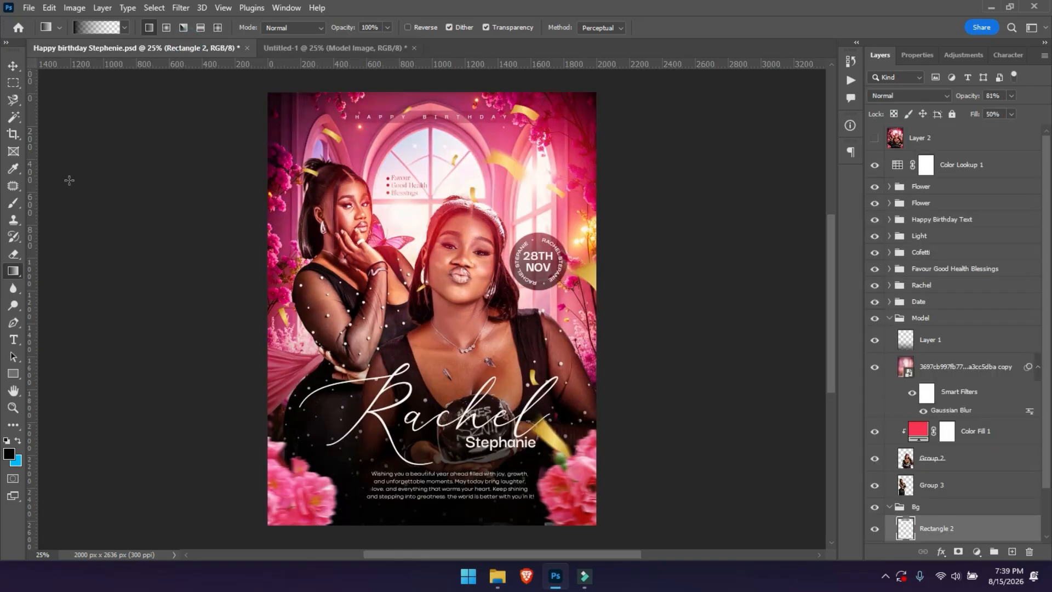
left_click(13, 66)
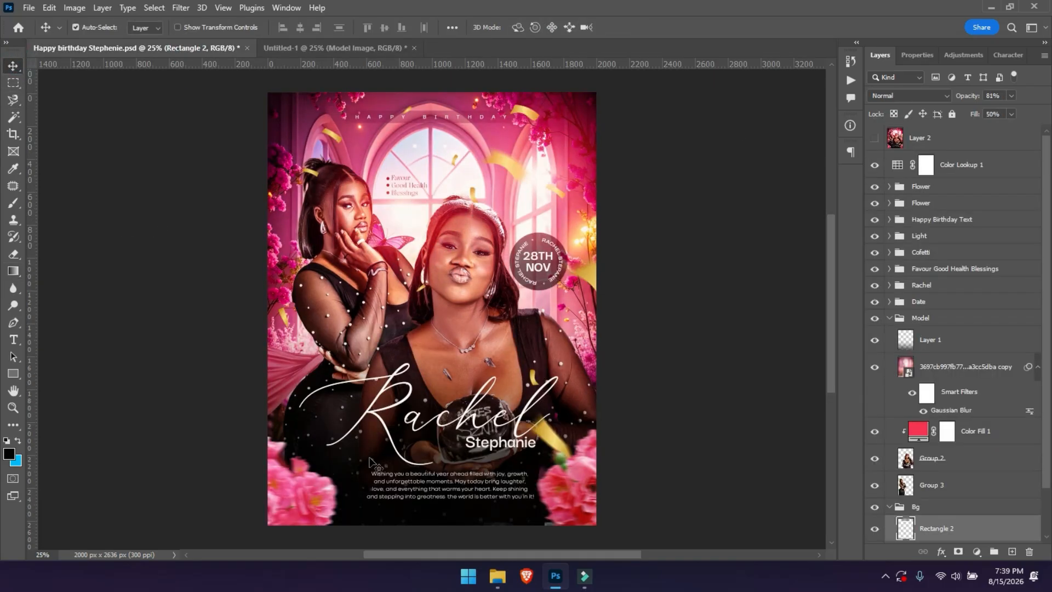
left_click(426, 426)
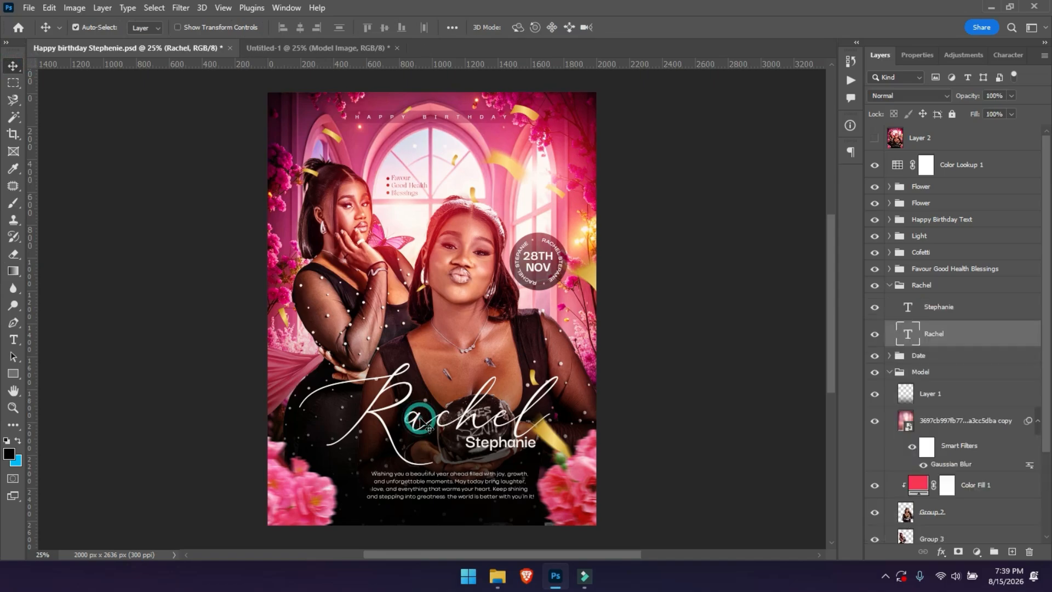
left_click_drag(420, 423, 423, 426)
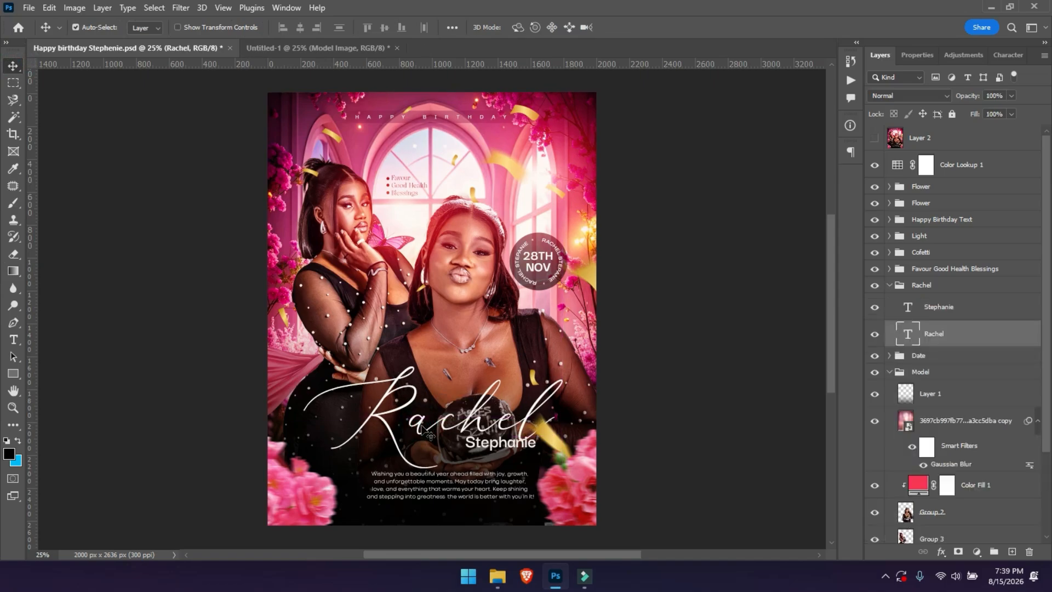
key("t")
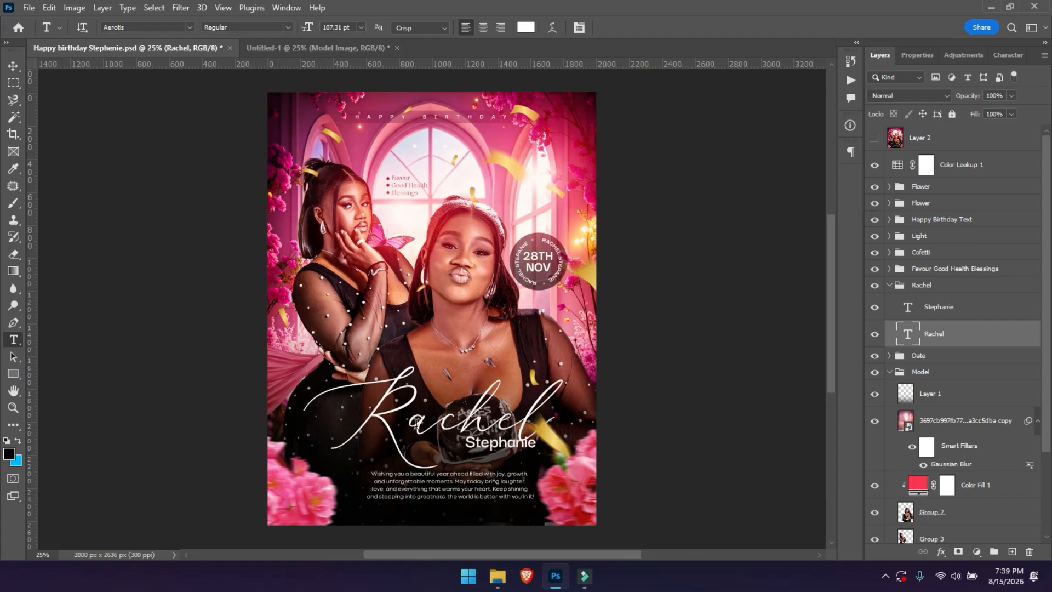
key("v")
Drag Rachel into Untitled-1 and position it across the darkened lower half.
left_click_drag(418, 423, 328, 52)
left_click_drag(432, 418, 429, 419)
mouse_move(437, 457)
left_mouse_down()
mouse_move(436, 474)
mouse_move(438, 444)
mouse_move(456, 485)
mouse_move(451, 451)
left_mouse_up()
left_click_drag(454, 412, 450, 410)
Scale the Rachel name to about 88% and move it down slightly left.
key("ctrl+t")
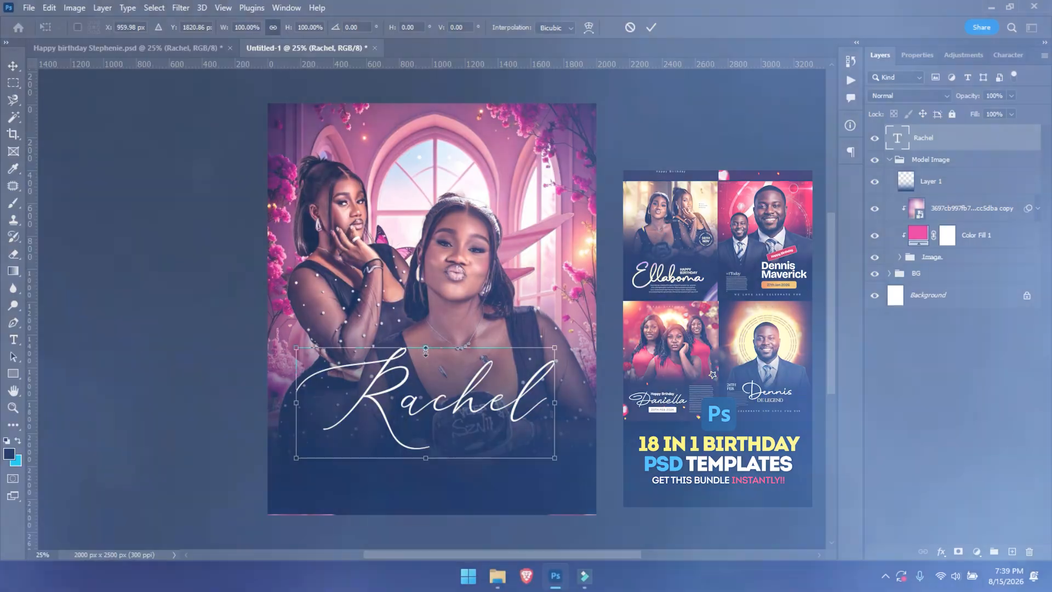
left_click_drag(425, 348, 426, 364)
left_click_drag(425, 409, 426, 404)
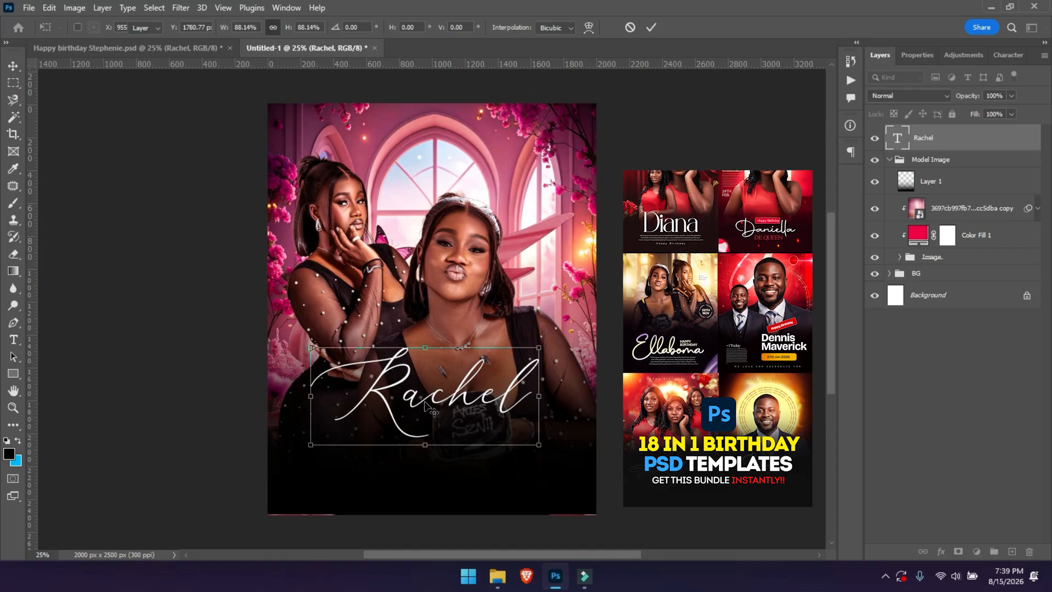
key("Return")
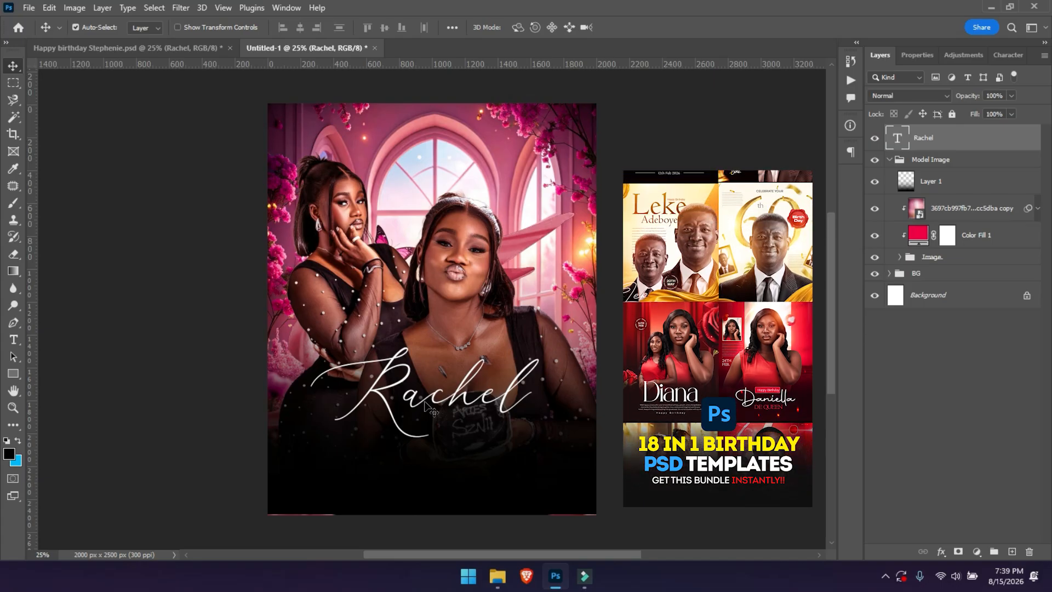
left_click_drag(439, 397, 431, 412)
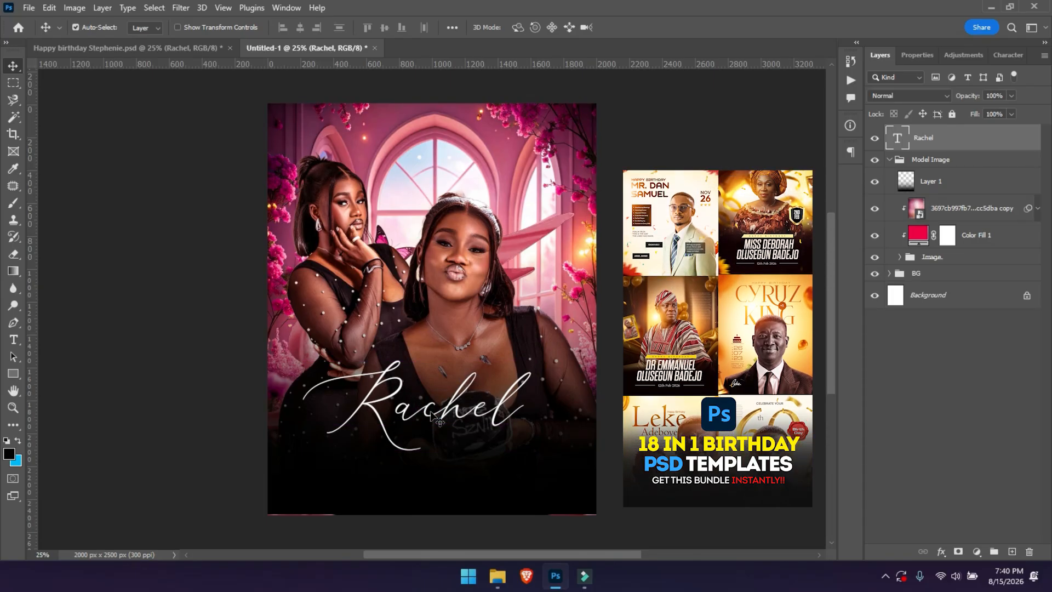
Retype 'Rachel', commit it, and shift the black-fade Layer 1 about 76 px lower.
double_click(417, 419)
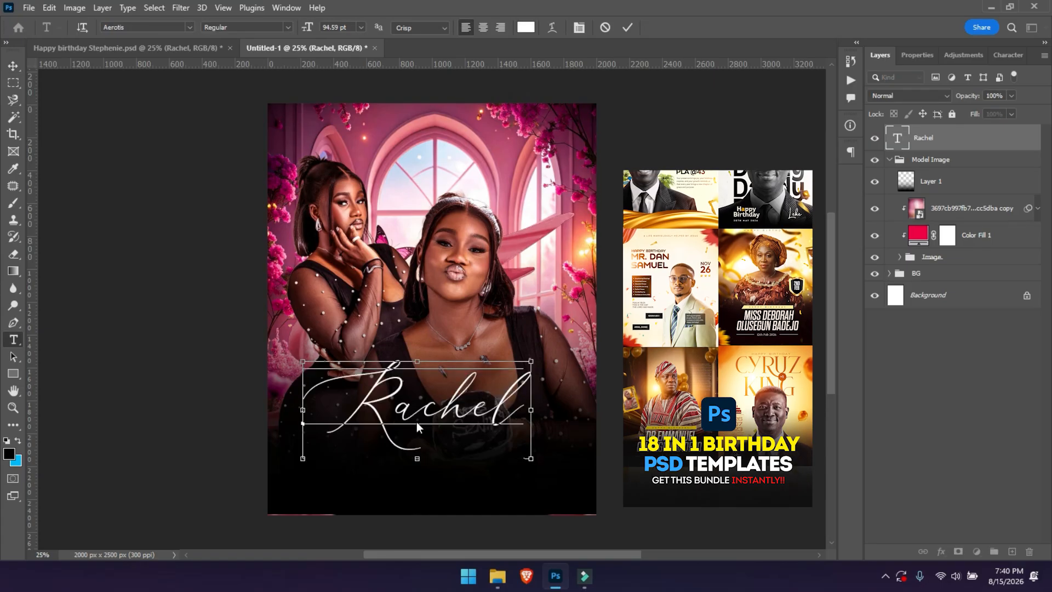
type("Rac")
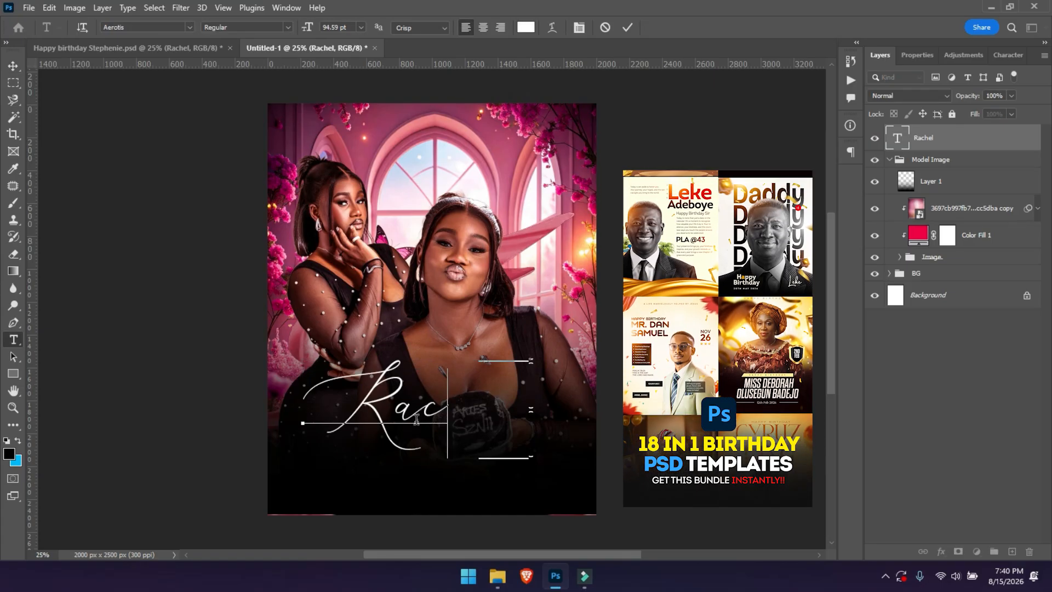
type("hel")
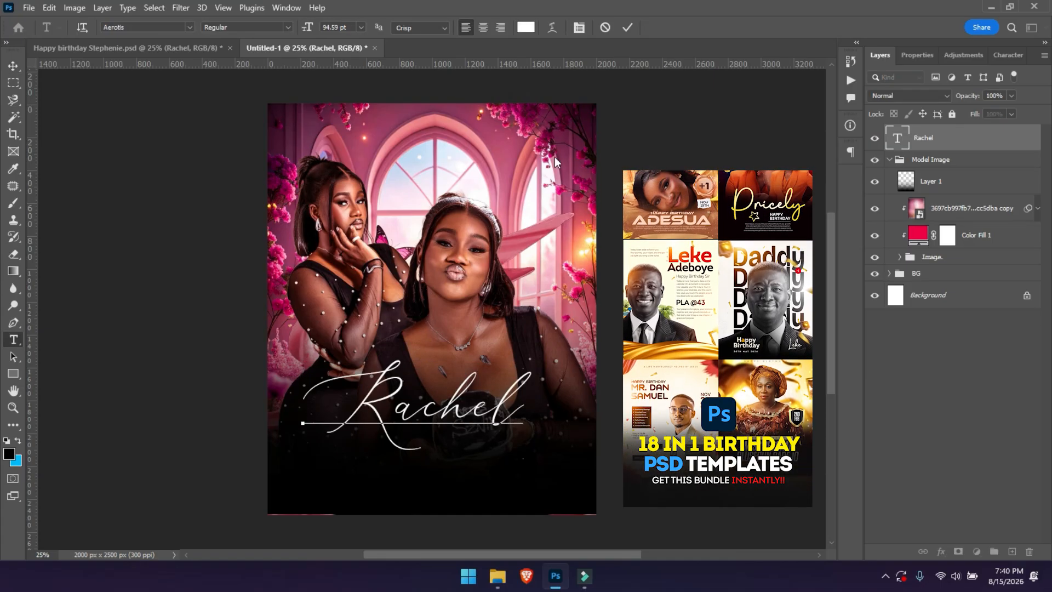
left_click(629, 27)
key("v")
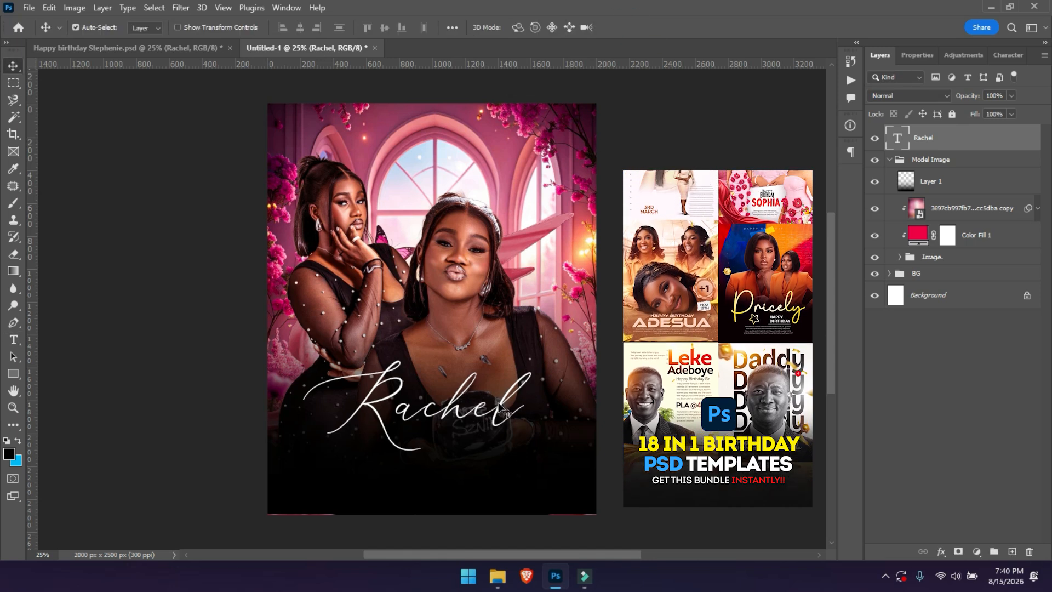
left_click(441, 473)
left_click_drag(439, 468, 441, 487)
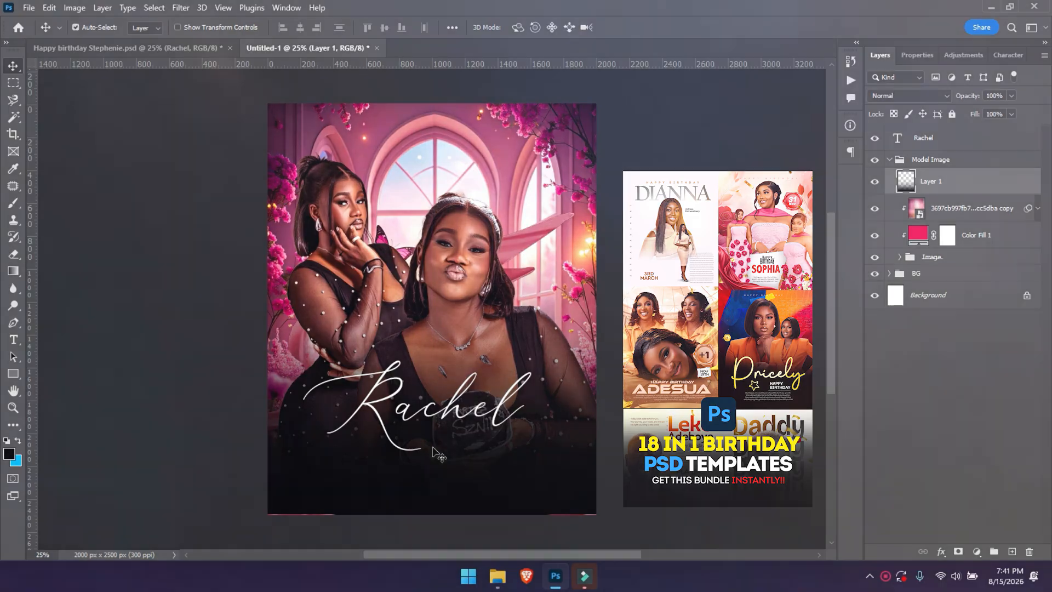
Bring the Stephanie text from the poster into the flyer, above Rachel in Layers, centred beneath it.
left_click(171, 48)
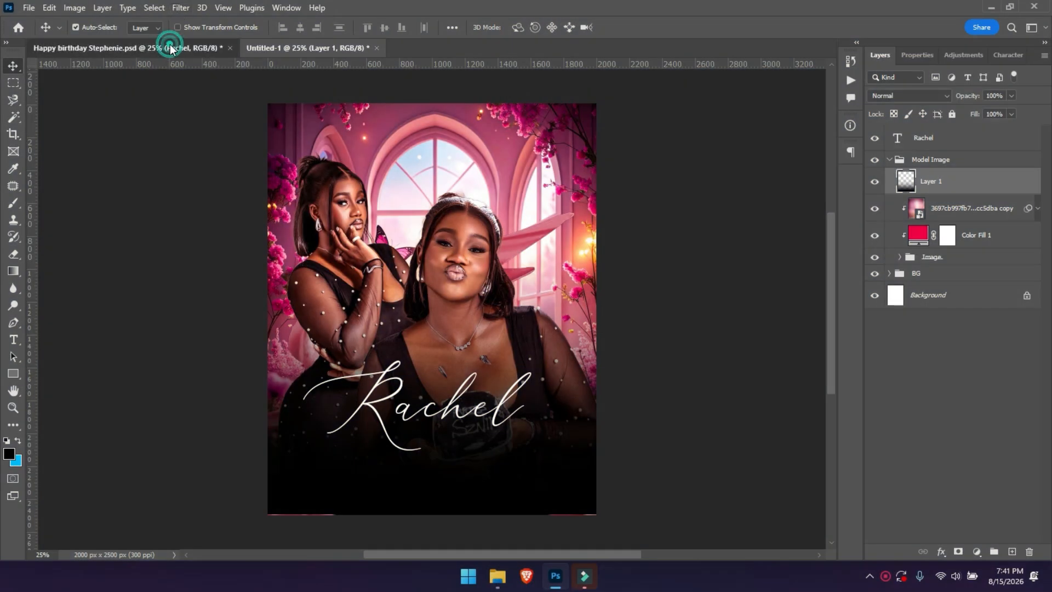
left_click_drag(500, 446, 471, 433)
key("ctrl+z")
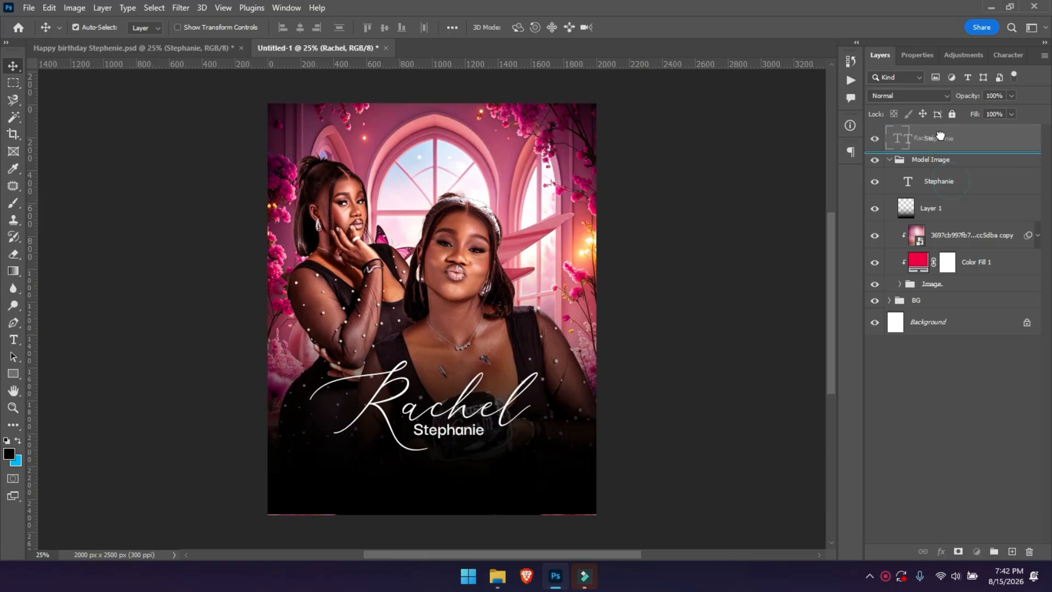
left_click_drag(888, 166, 889, 131)
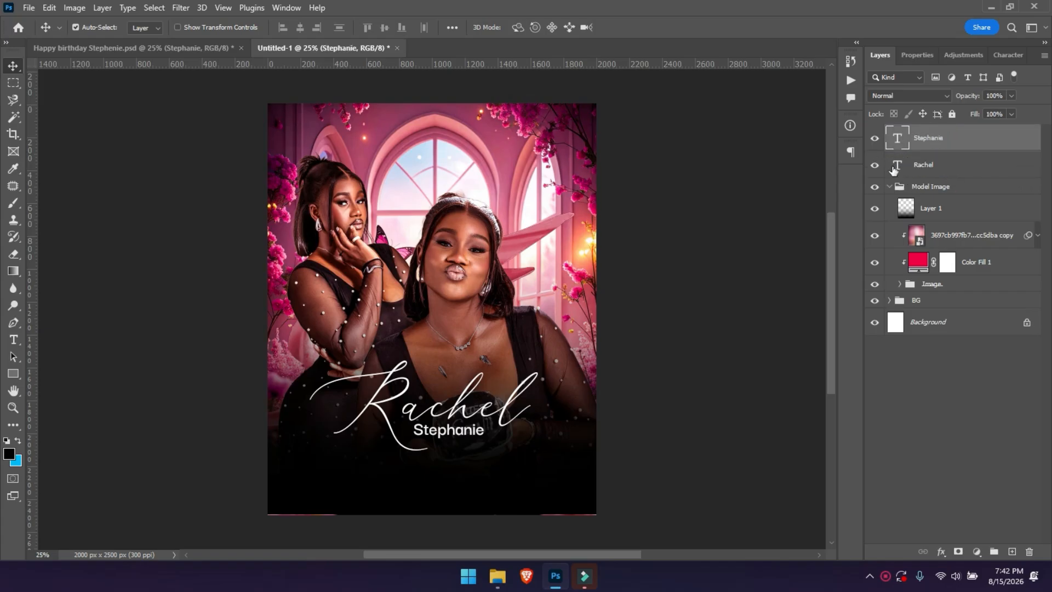
left_click(889, 186)
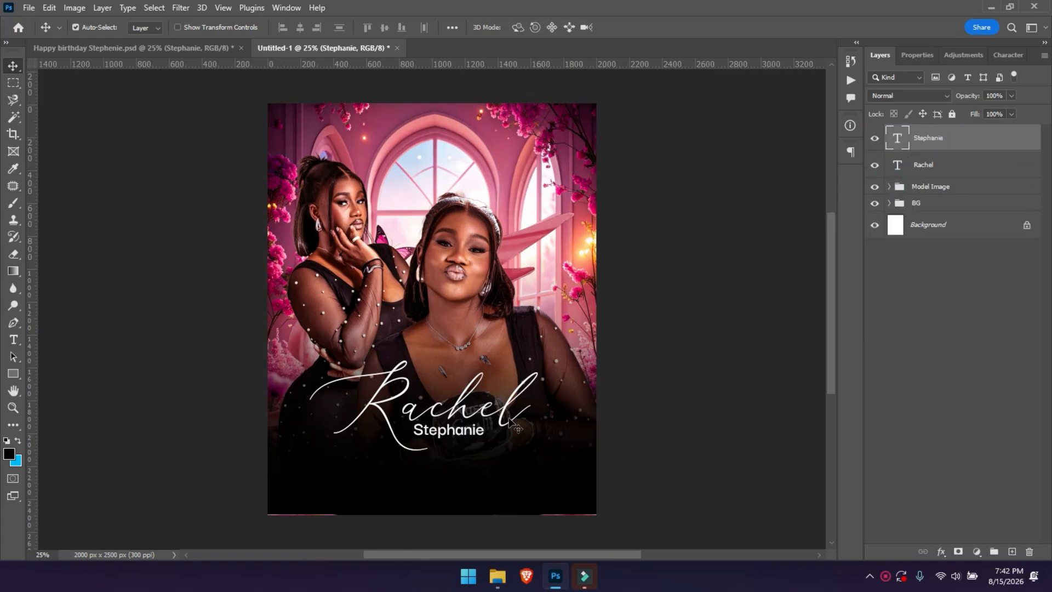
left_click_drag(472, 435, 490, 437)
Drag the pink rose cluster from the poster into Untitled-1's bottom-left corner.
left_click(177, 47)
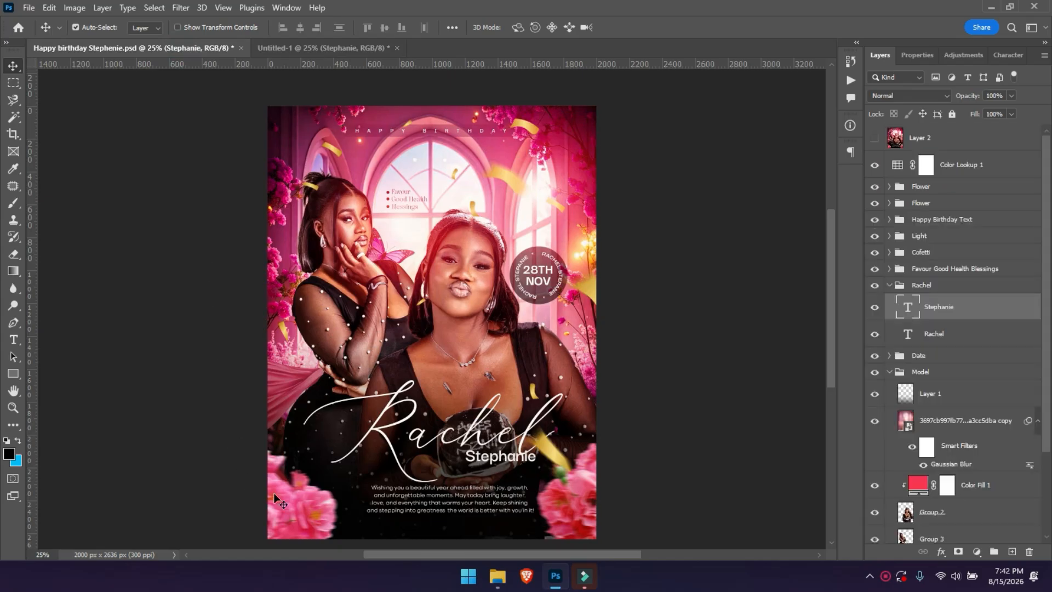
left_click(285, 513)
left_click_drag(289, 513, 302, 499)
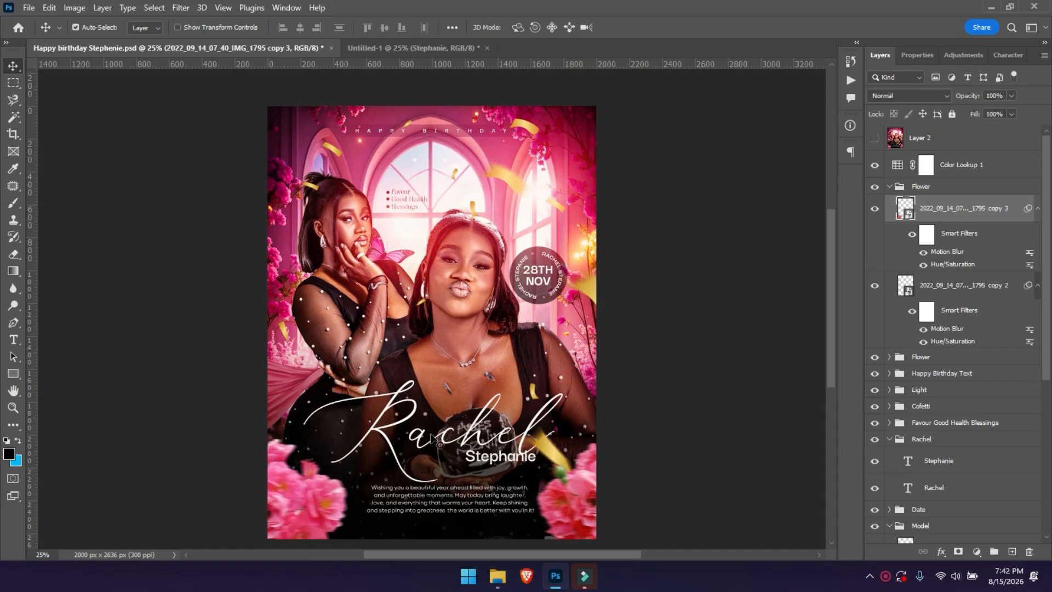
left_click(912, 234)
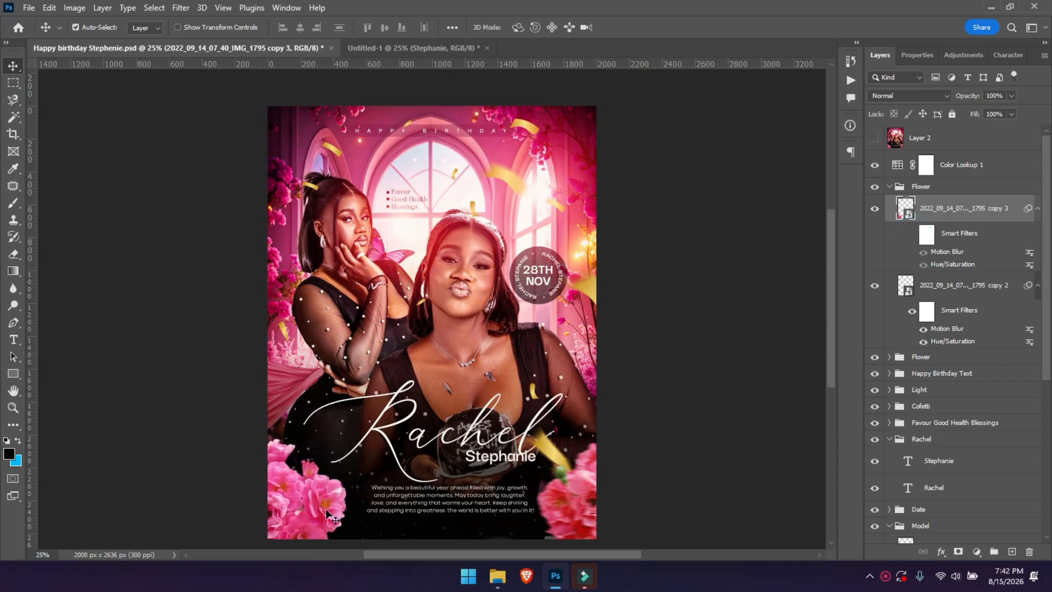
left_click_drag(328, 512, 370, 118)
left_click_drag(405, 57, 306, 483)
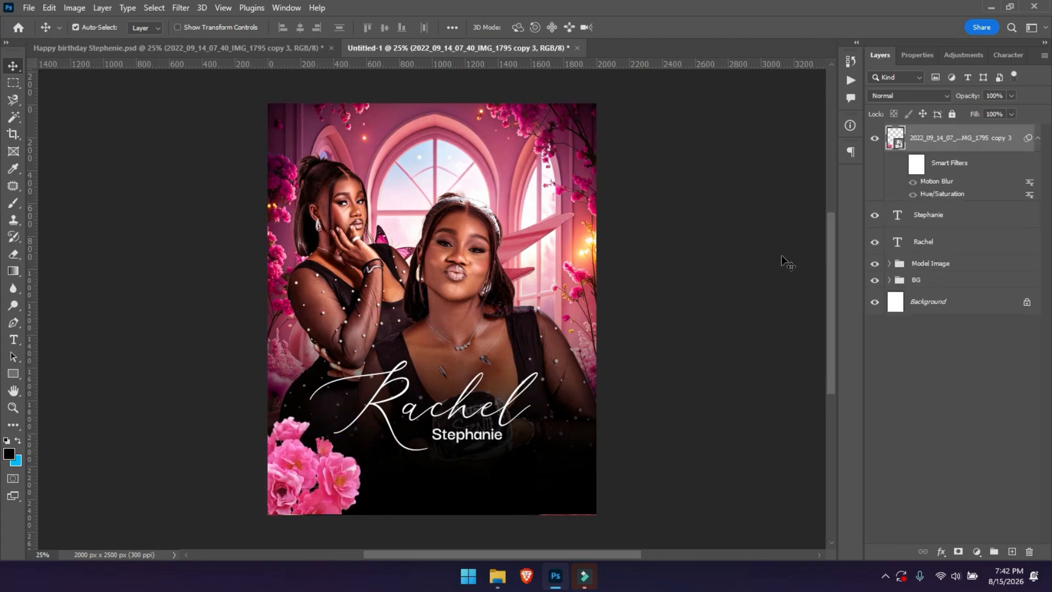
left_click(944, 174)
Delete the rose cluster's smart filters.
left_click_drag(944, 168, 1029, 551)
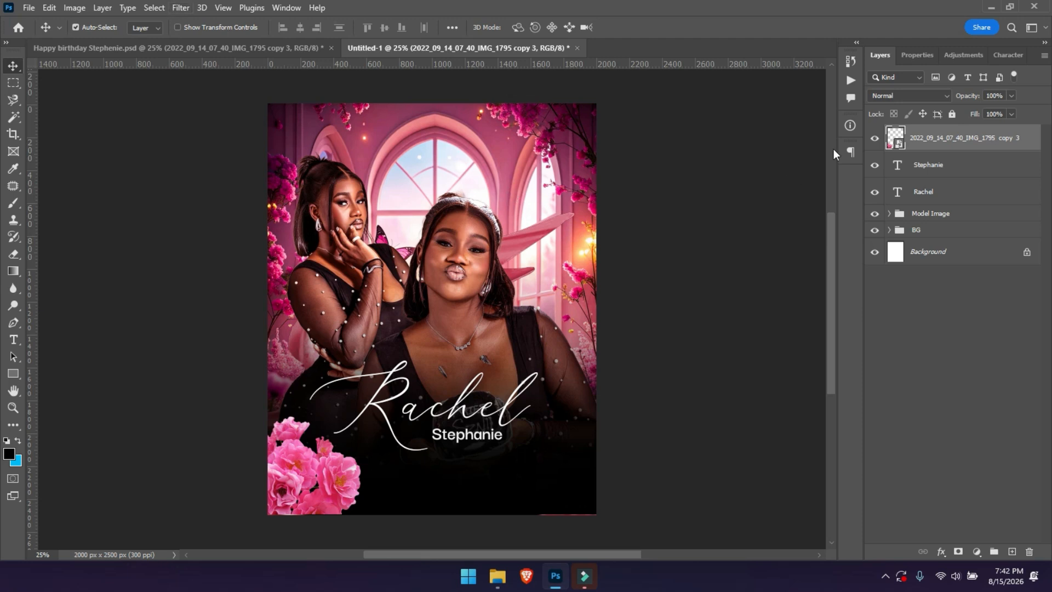
key("ctrl+z")
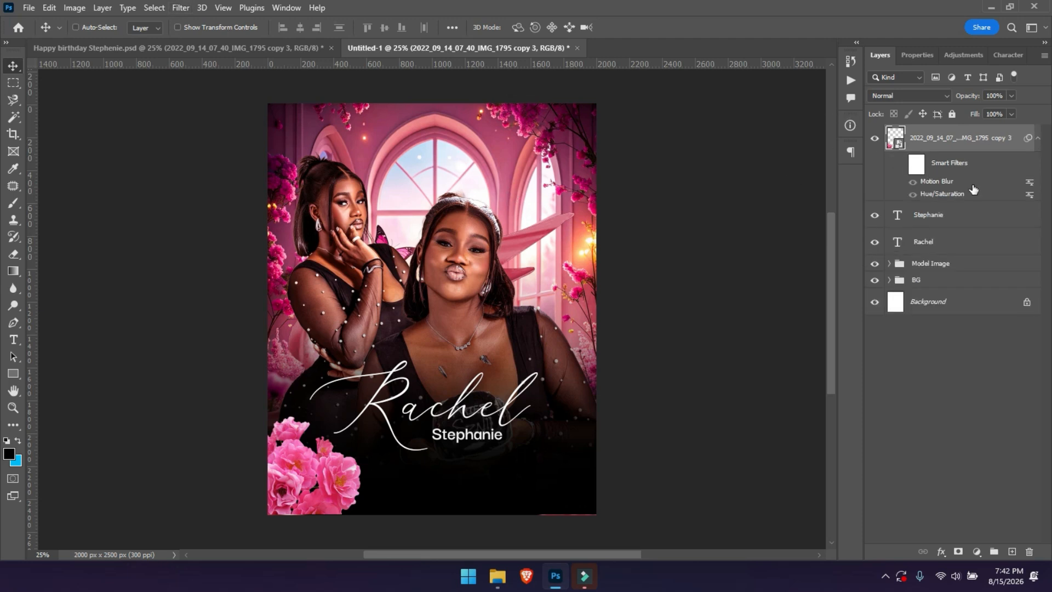
key("ctrl+shift+z")
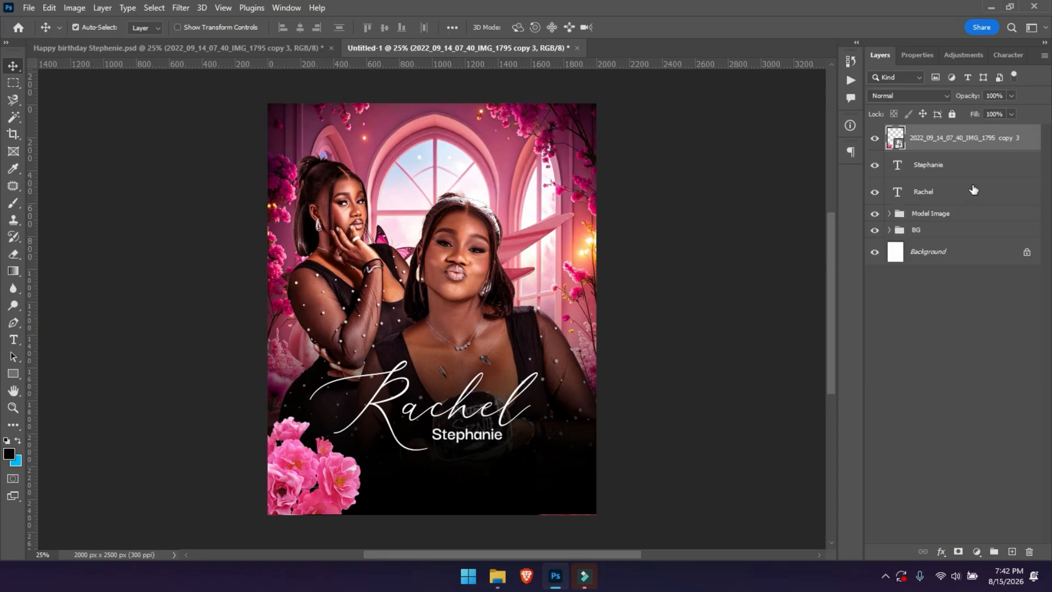
Apply a Motion Blur with distance 28 to the roses and reposition them.
left_click(179, 8)
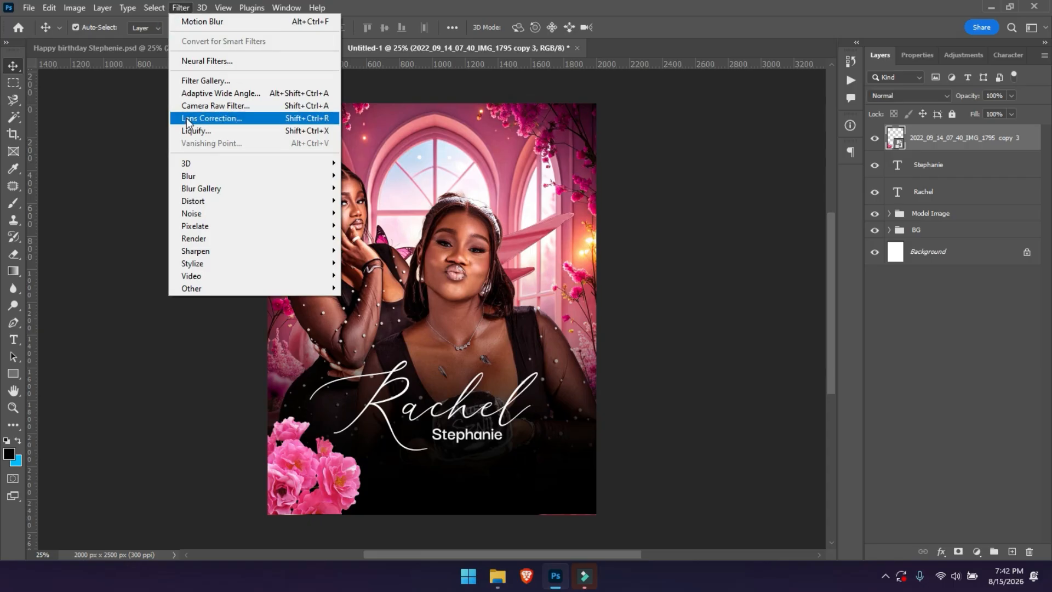
mouse_move(196, 177)
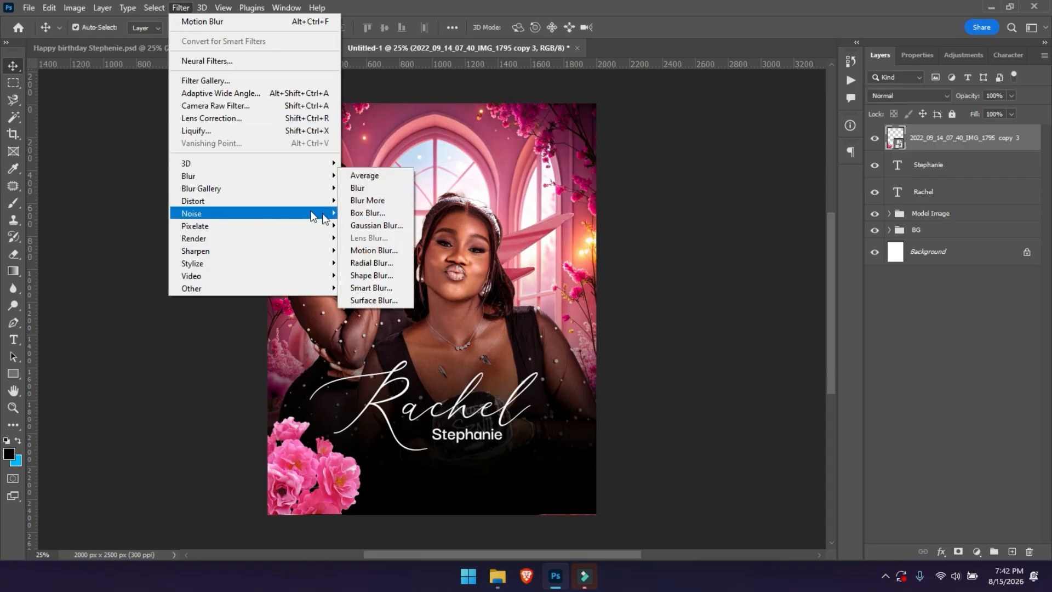
left_click(374, 249)
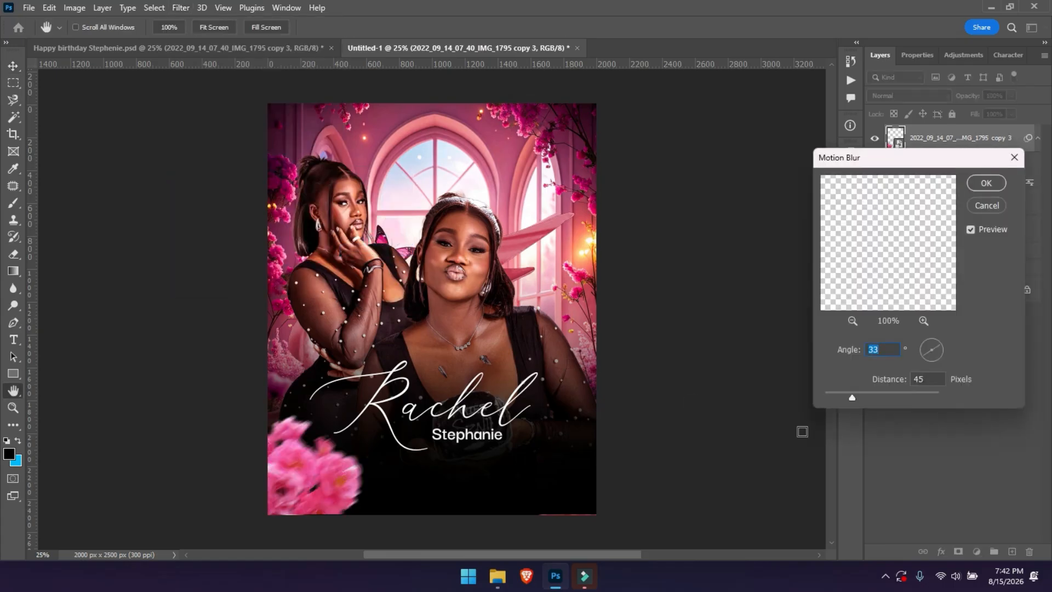
left_click_drag(846, 399, 841, 400)
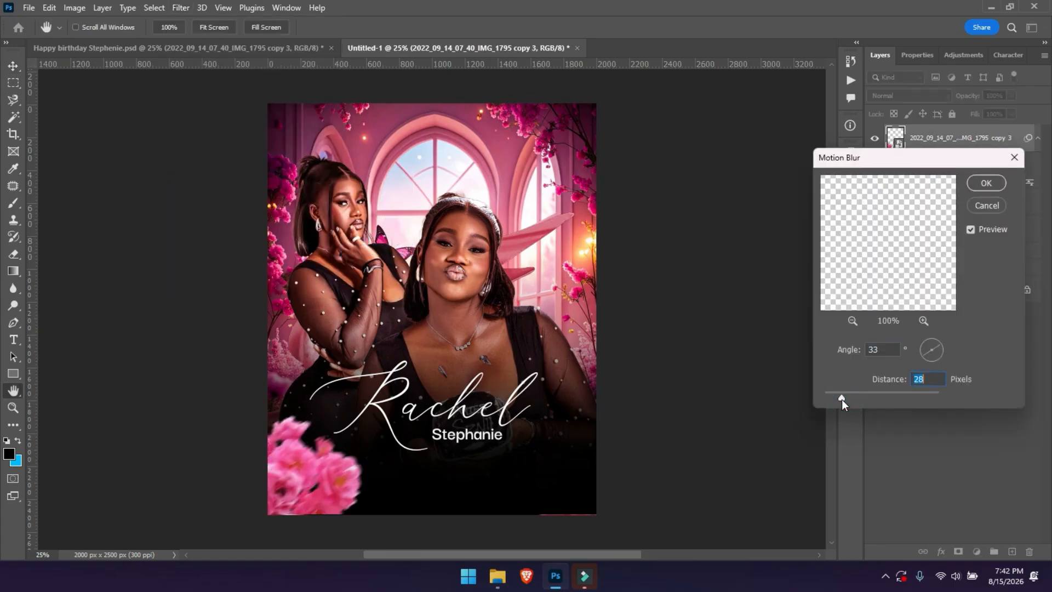
key("Return")
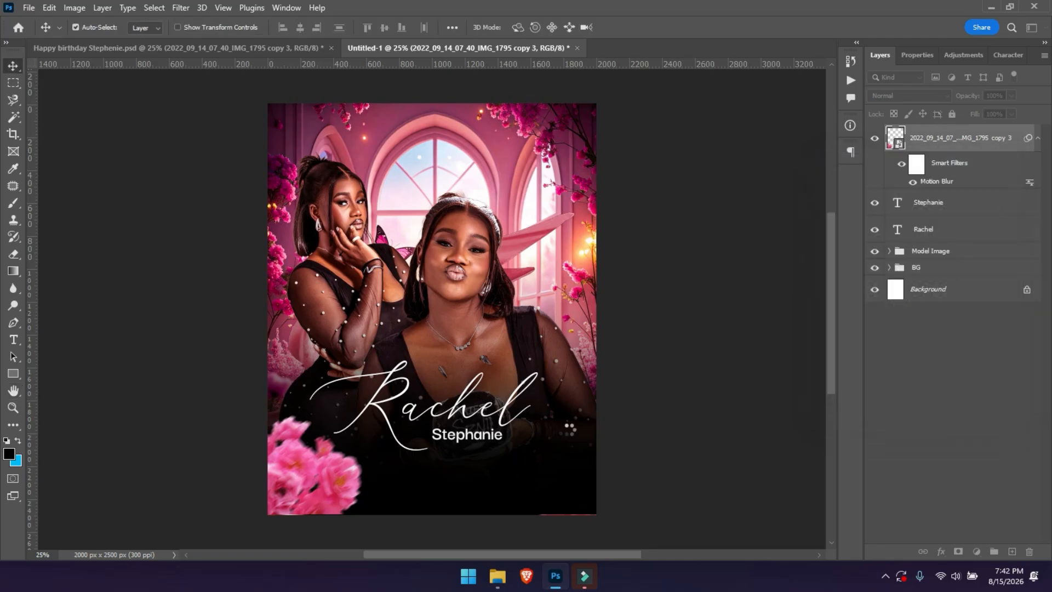
left_click(311, 493)
left_click_drag(311, 491, 580, 498)
Flip a copy of the blurred roses horizontally and place it in the bottom-right corner.
left_click(304, 489)
key("ctrl+t")
key("Return")
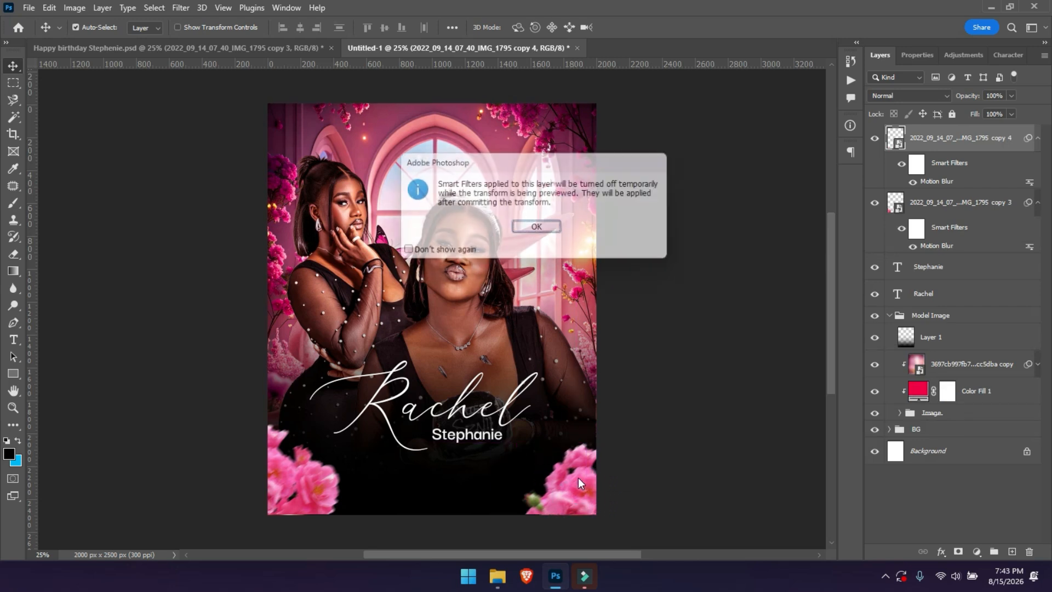
right_click(571, 481)
left_click(607, 460)
left_click_drag(562, 485, 580, 482)
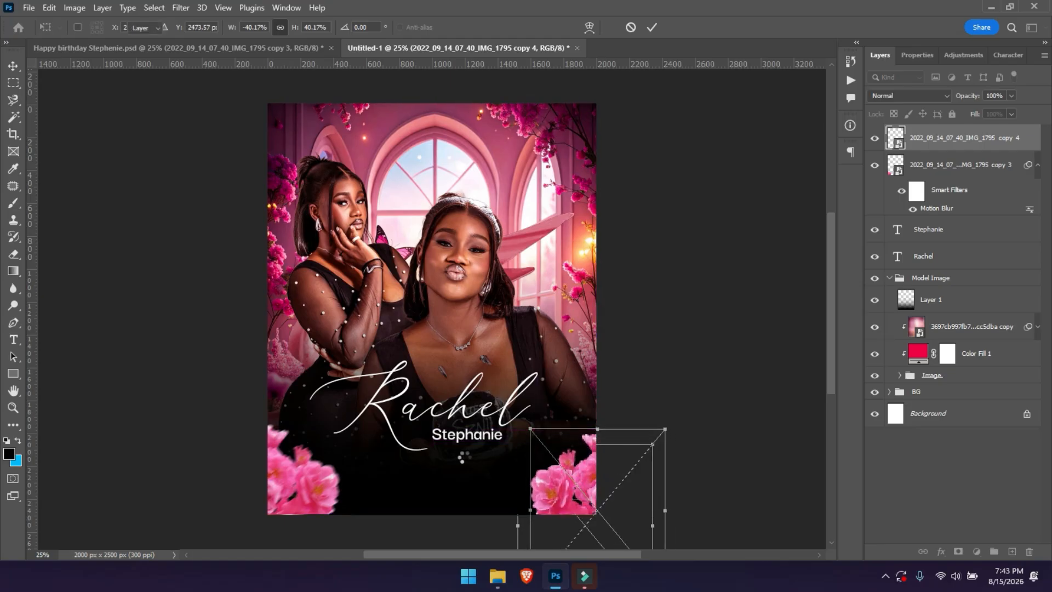
key("Return")
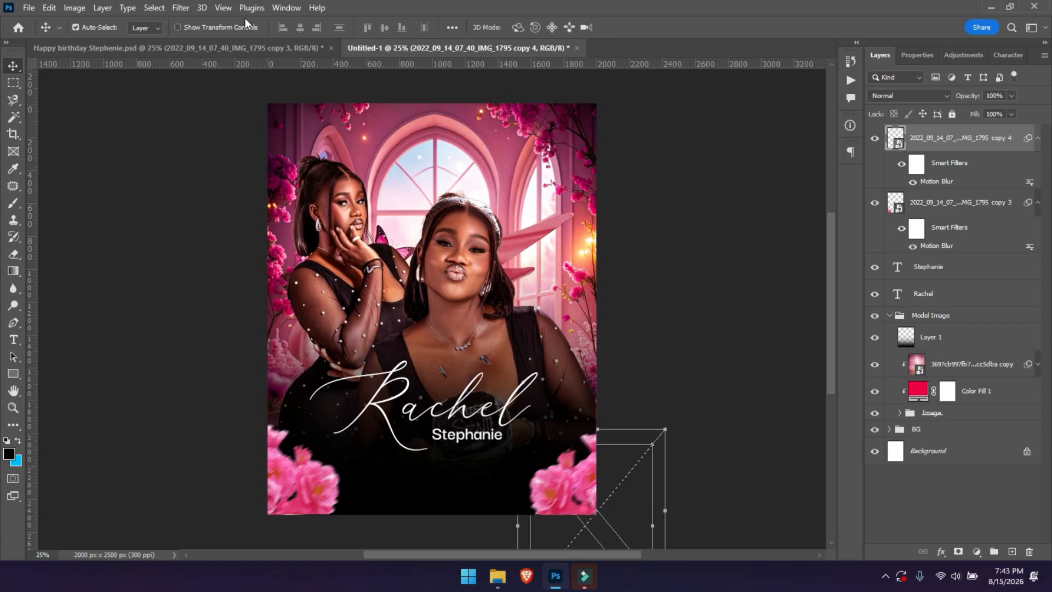
Drag the 'Wishing you a beautiful year ahead…' paragraph into the flyer below Stephanie.
left_click(236, 49)
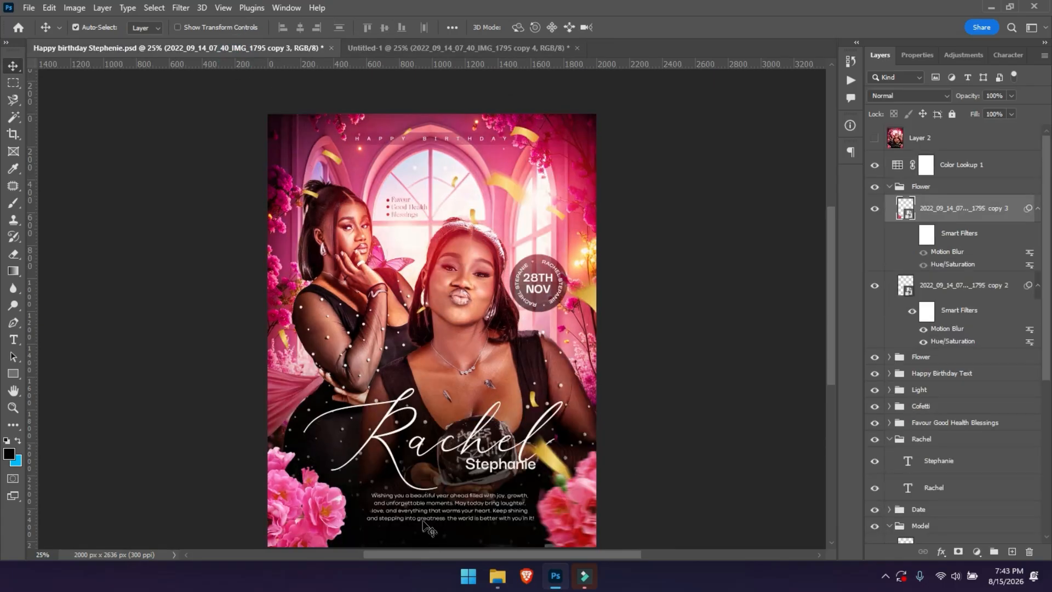
left_click_drag(415, 512, 436, 443)
left_click_drag(441, 478, 439, 472)
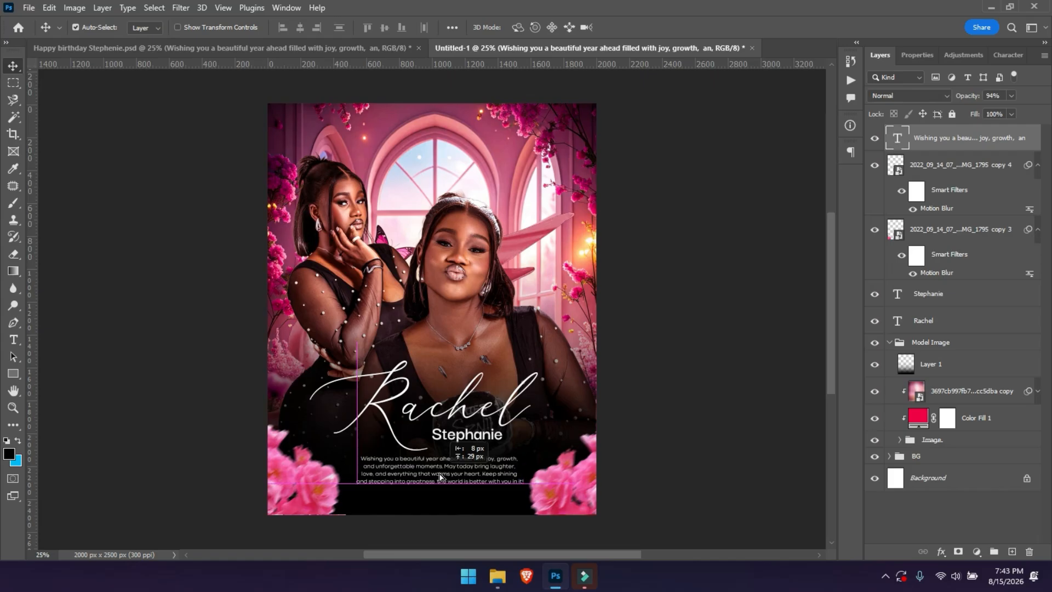
Check its Codec Cold Trial Light 8 pt type settings, commit, and return to the poster.
double_click(439, 472)
key("ctrl+a")
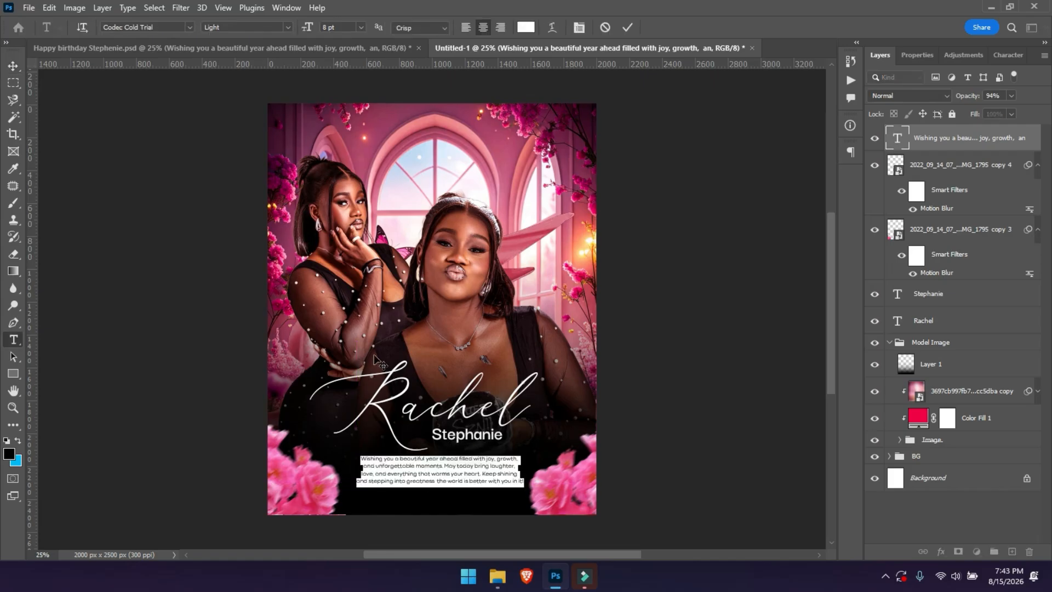
left_click(163, 25)
left_click(915, 57)
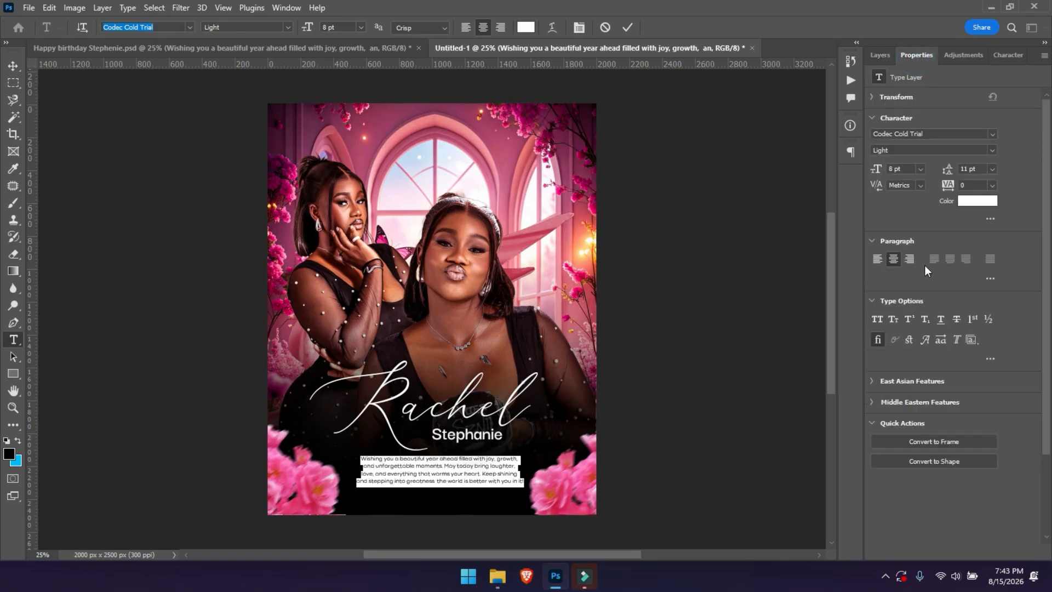
left_click(966, 184)
left_click(627, 27)
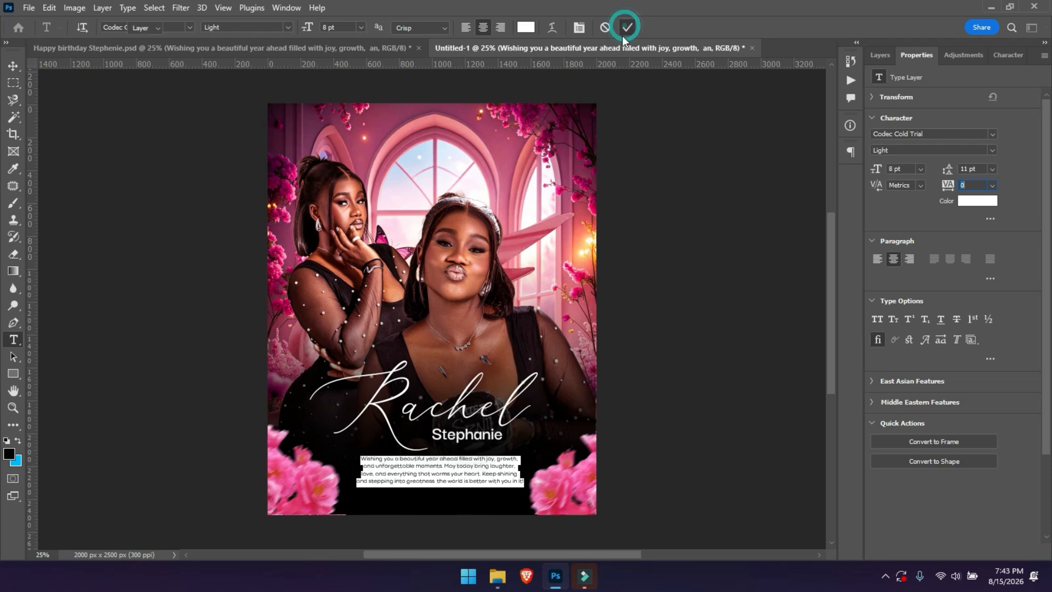
key("v")
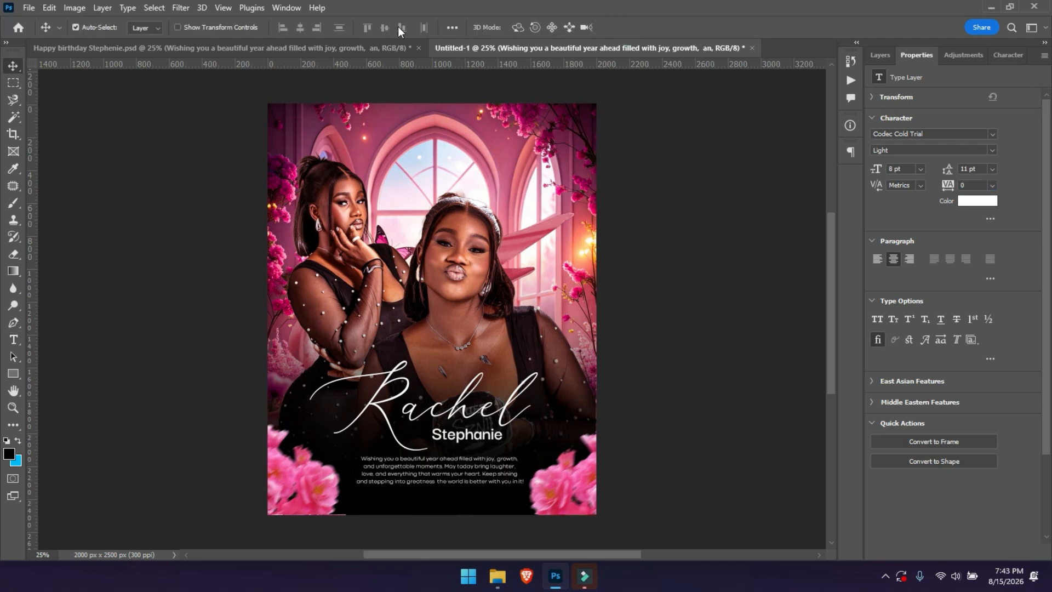
left_click(373, 47)
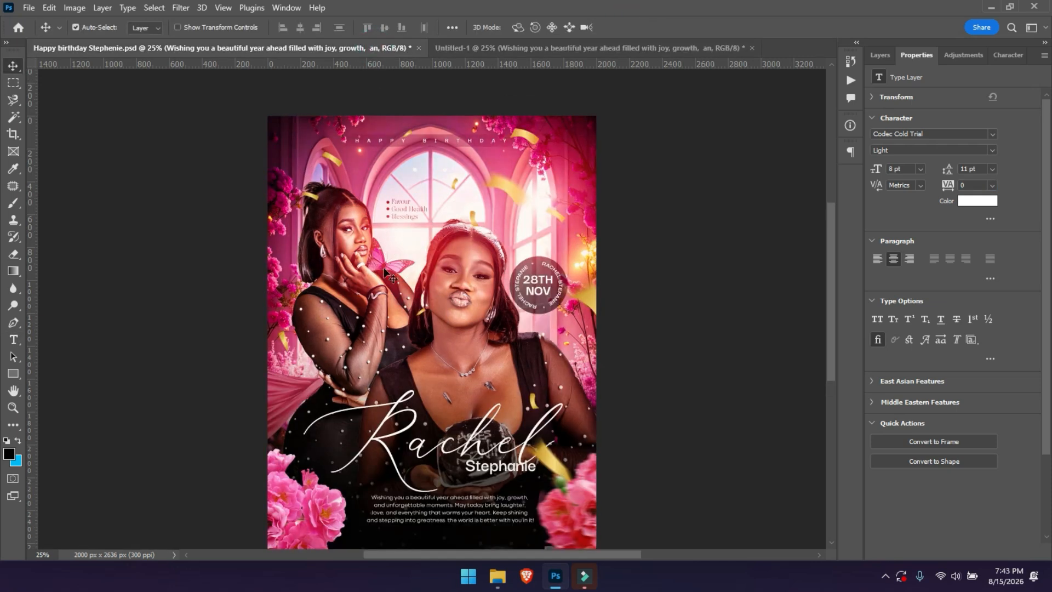
Copy the light flare into Untitled-1 with Normal blending and delete its Hue/Saturation smart filter.
left_click_drag(393, 255, 374, 265)
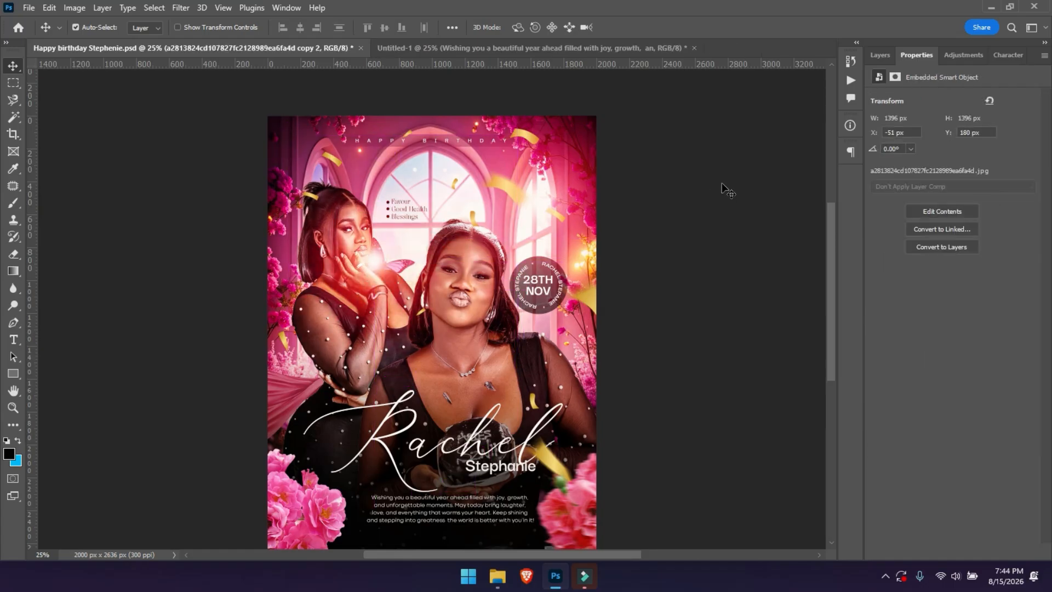
left_click(882, 55)
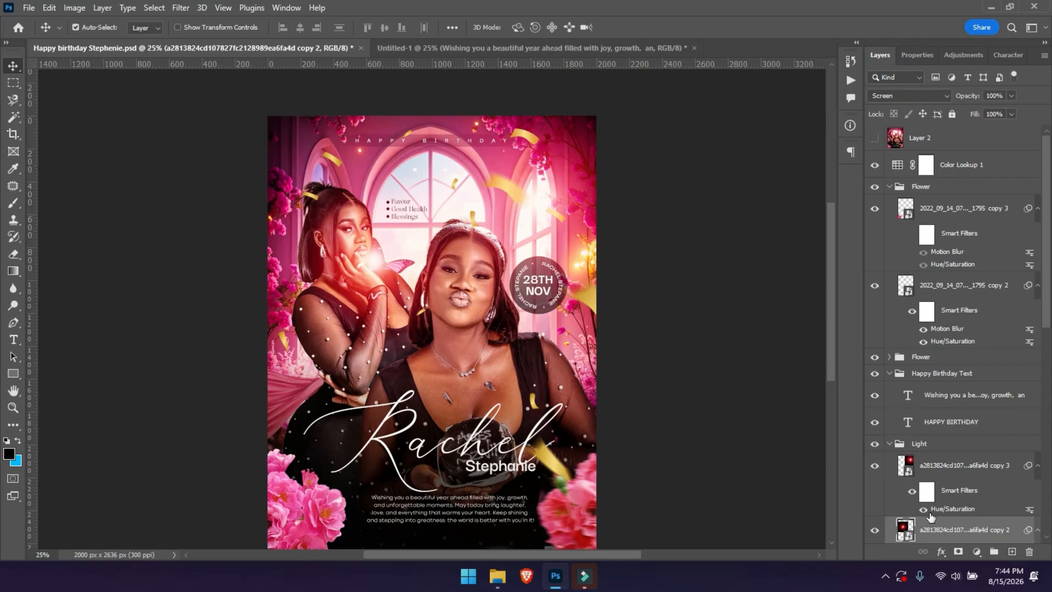
left_click(898, 101)
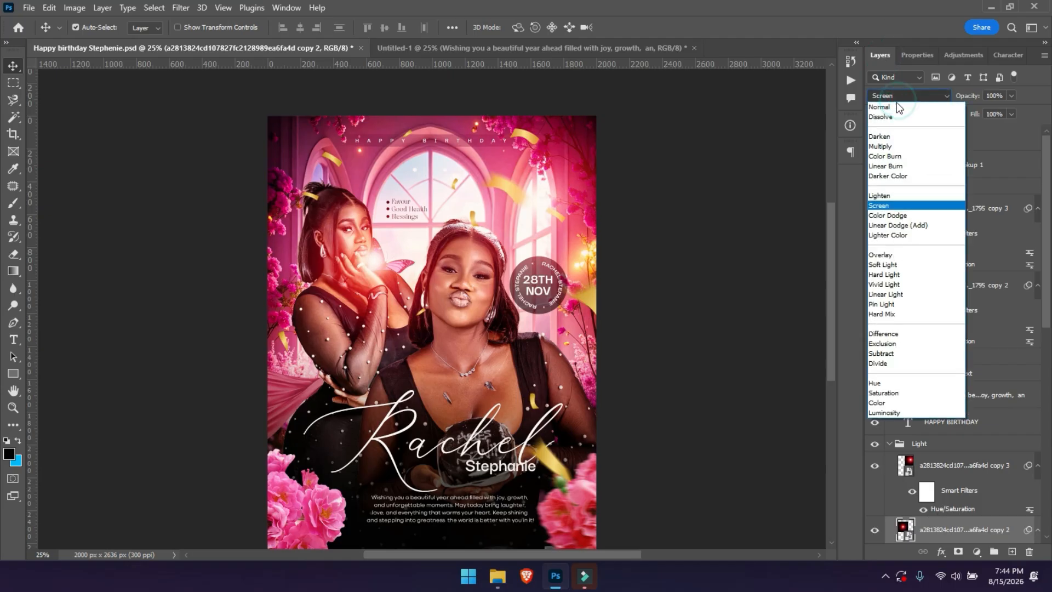
left_click(896, 103)
left_click_drag(383, 294, 393, 216)
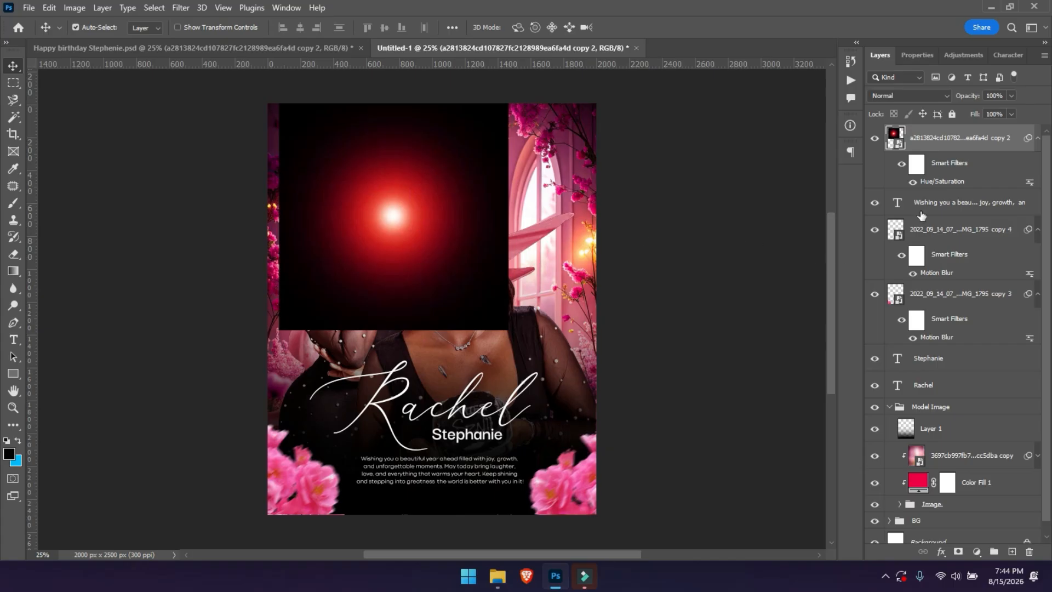
left_click(902, 163)
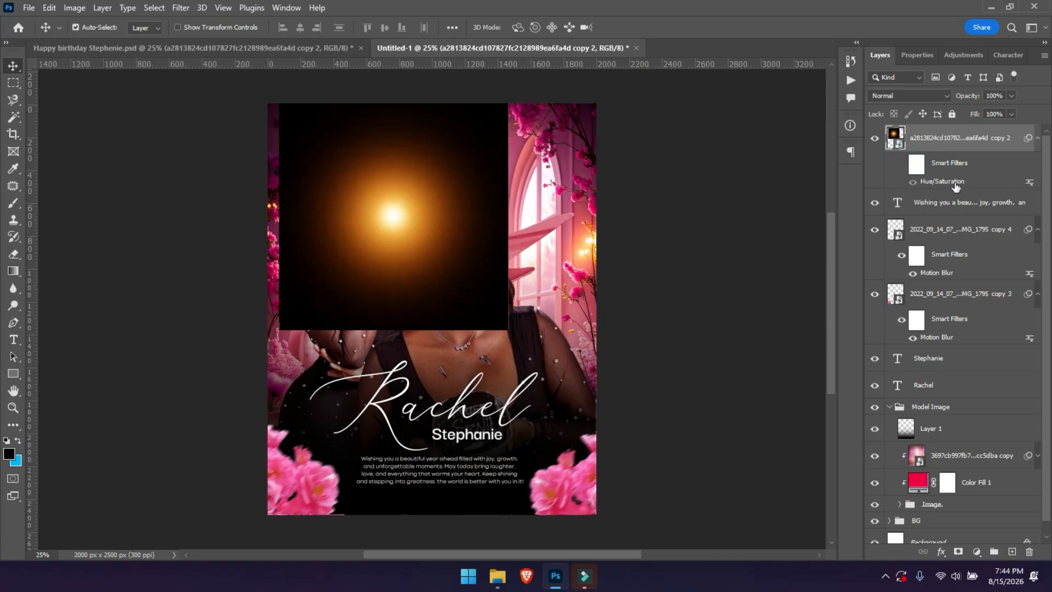
left_click_drag(951, 166, 1029, 551)
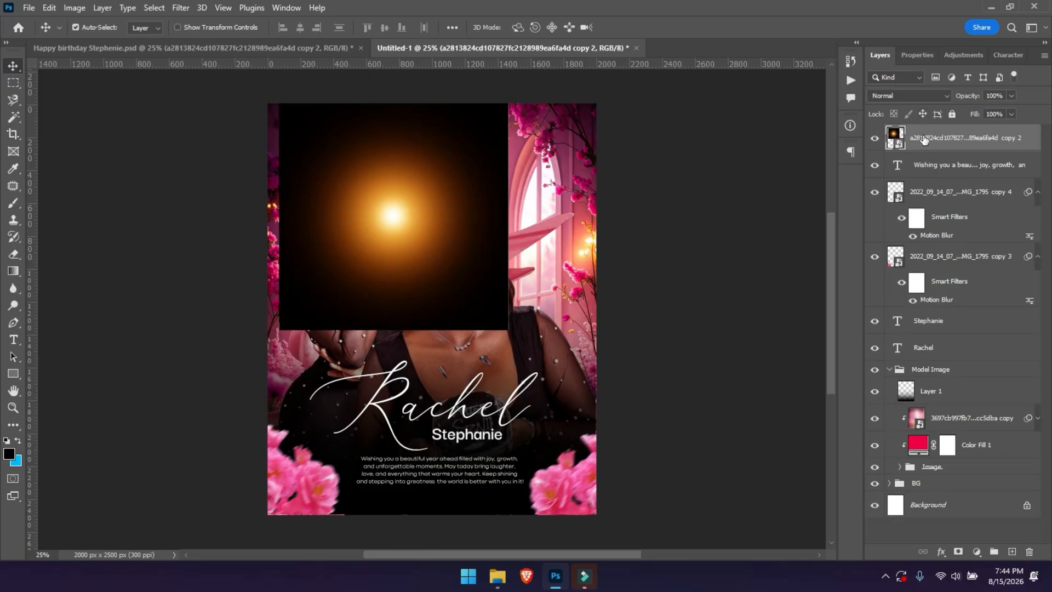
Add a Hue/Saturation adjustment with hue -38 to turn the flare red.
key("ctrl+u")
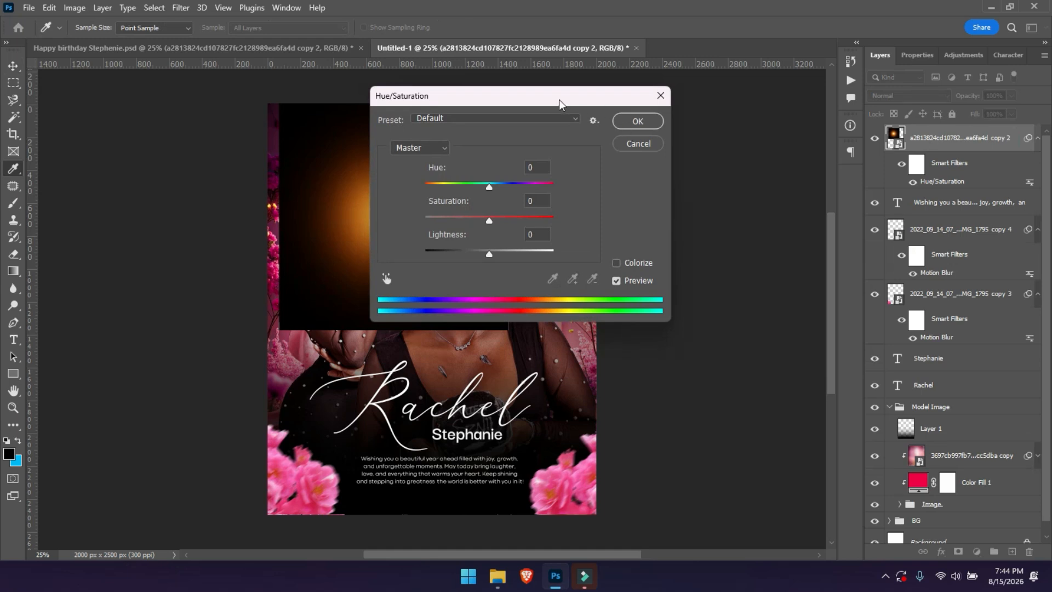
left_click_drag(558, 99, 608, 125)
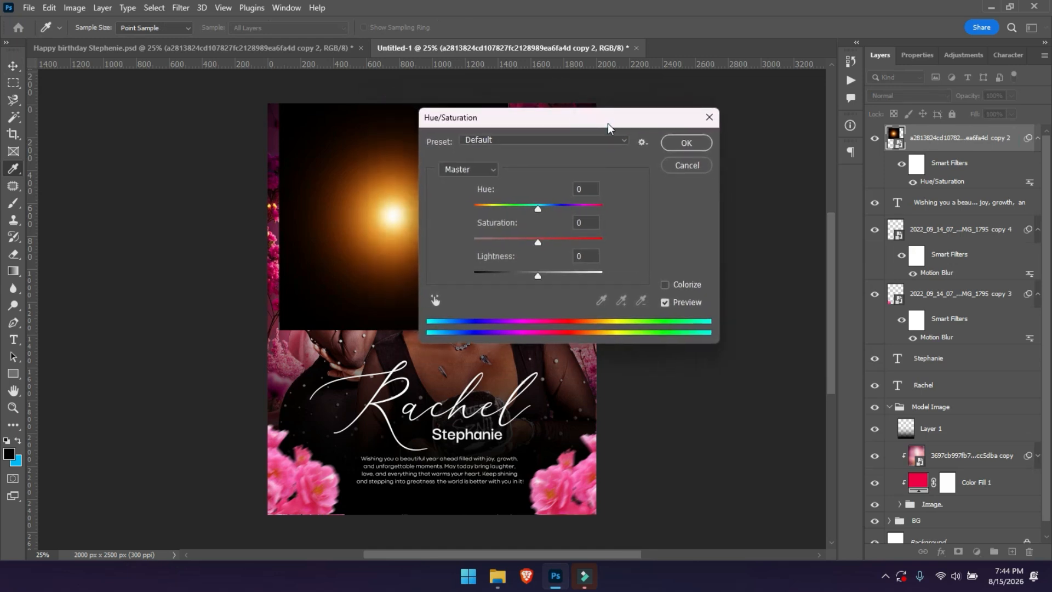
left_click_drag(538, 208, 515, 211)
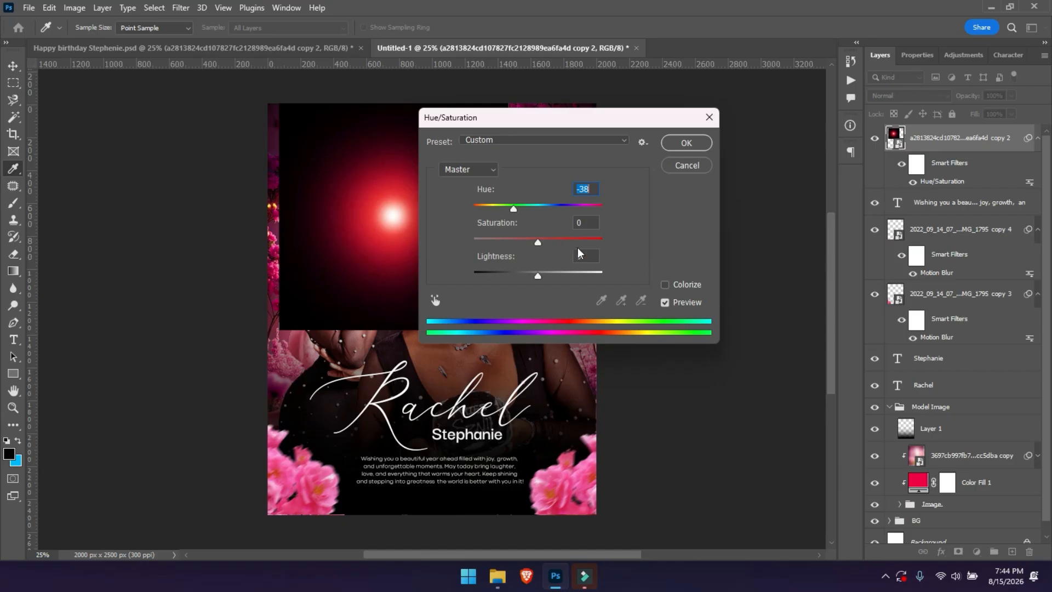
left_click(680, 145)
left_click(891, 97)
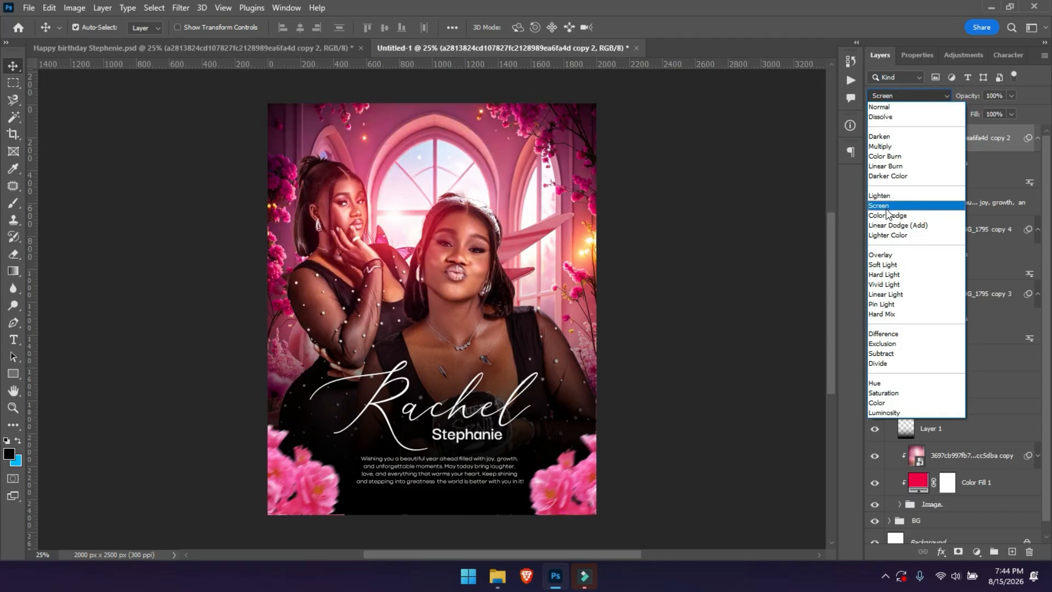
Switch the red flare to Screen blending and move it up onto the woman's forehead.
left_click(887, 206)
left_click(412, 207)
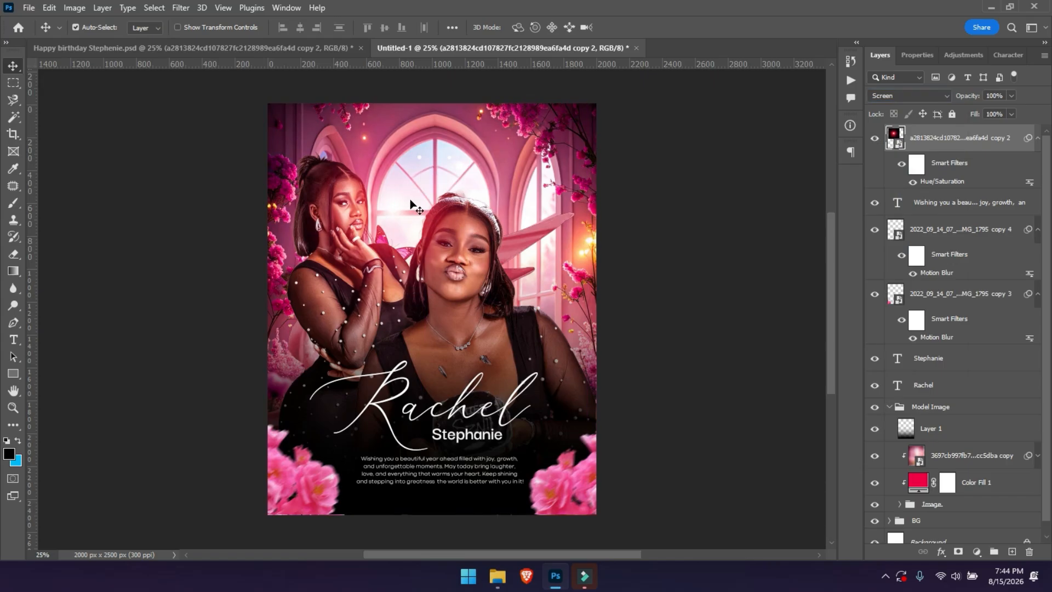
left_click_drag(413, 206, 549, 202)
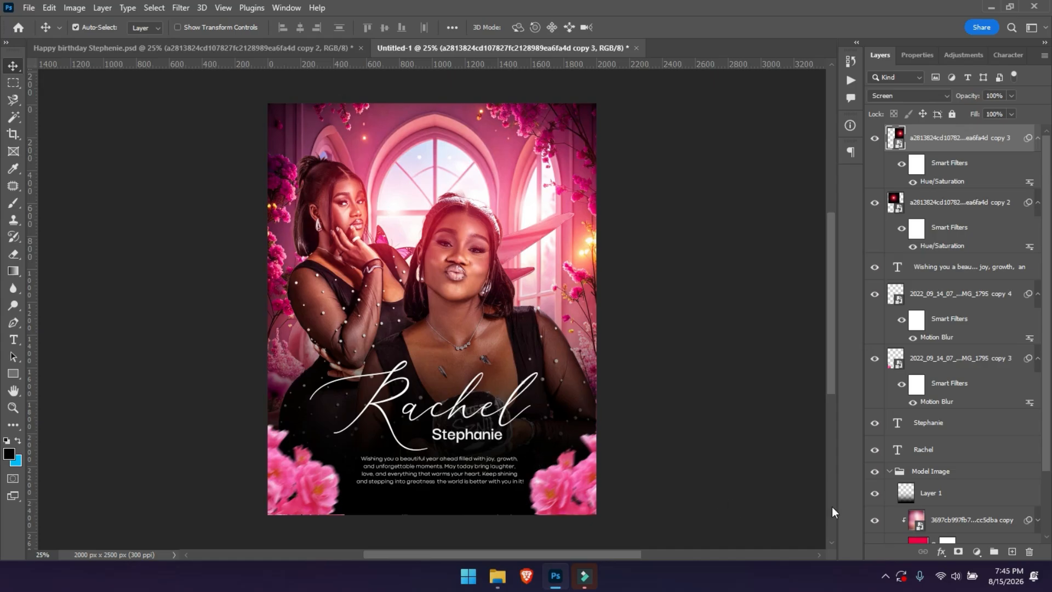
Collapse Model Image, then group the Rachel and Stephanie text layers as 'Name'.
left_click(889, 471)
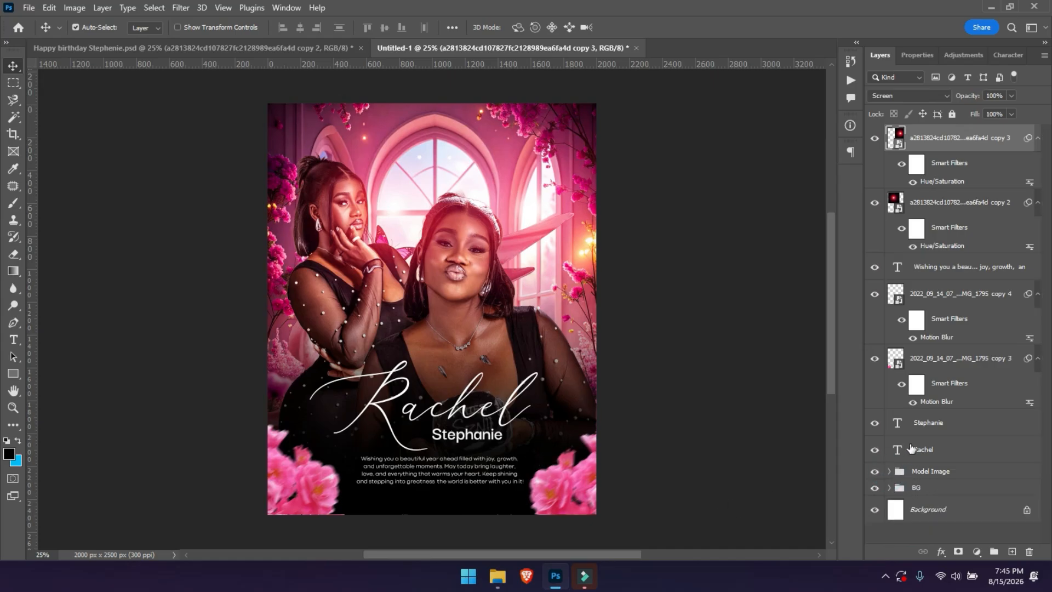
left_click(934, 448)
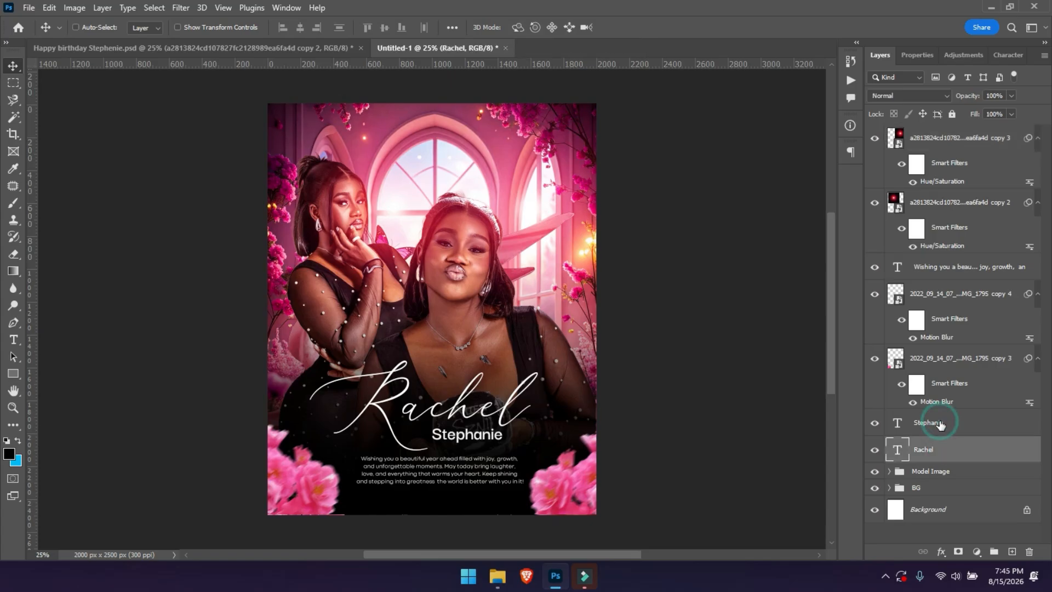
left_click(940, 425, "shift")
key("ctrl+g")
double_click(924, 416)
type("N")
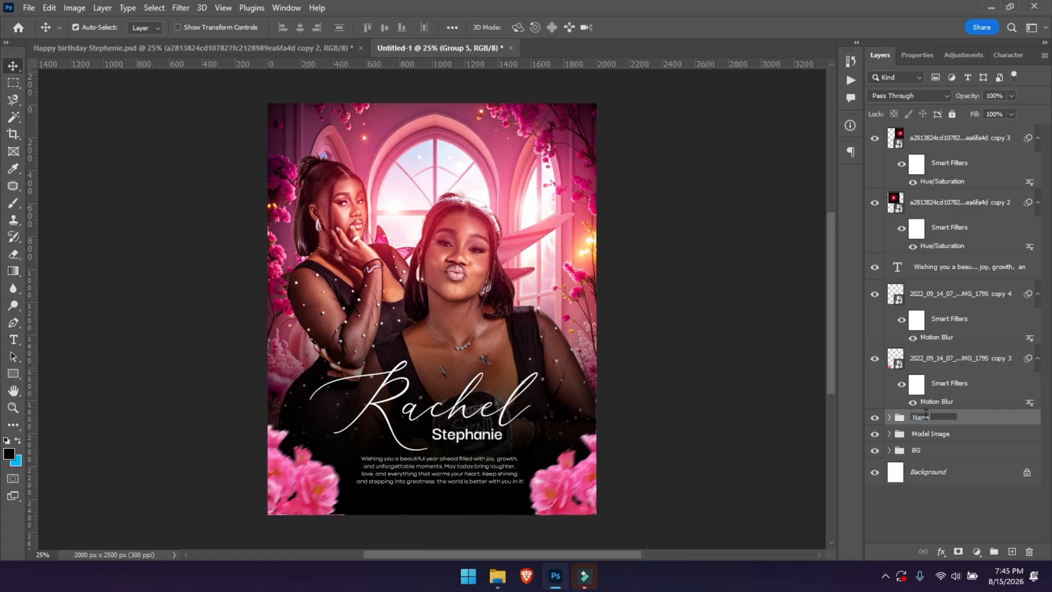
type("ame")
key("Return")
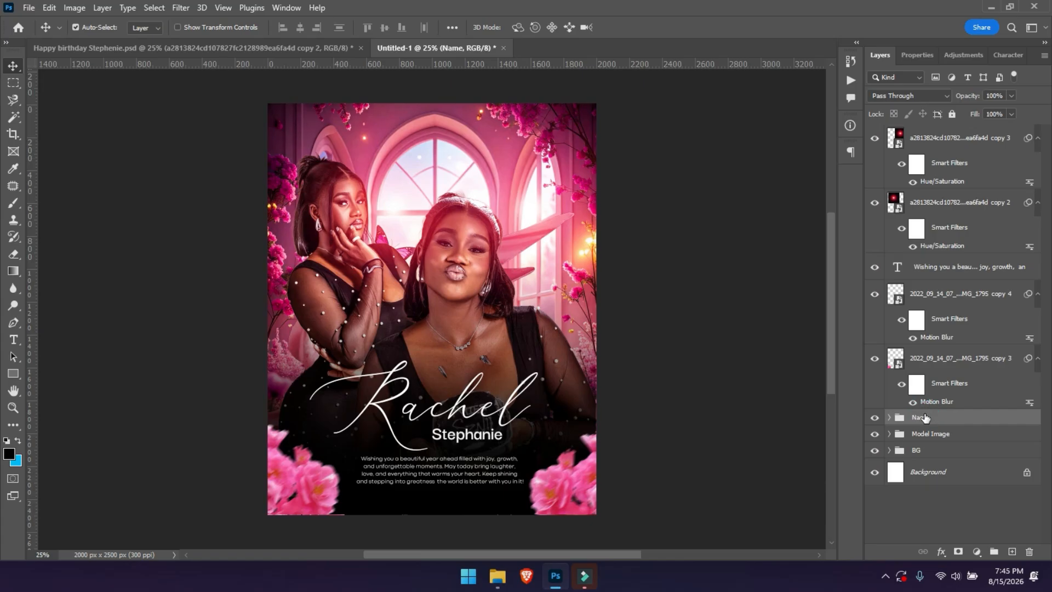
Put the wishes text layer in its own group named Wishes.
left_click(935, 271)
key("ctrl+g")
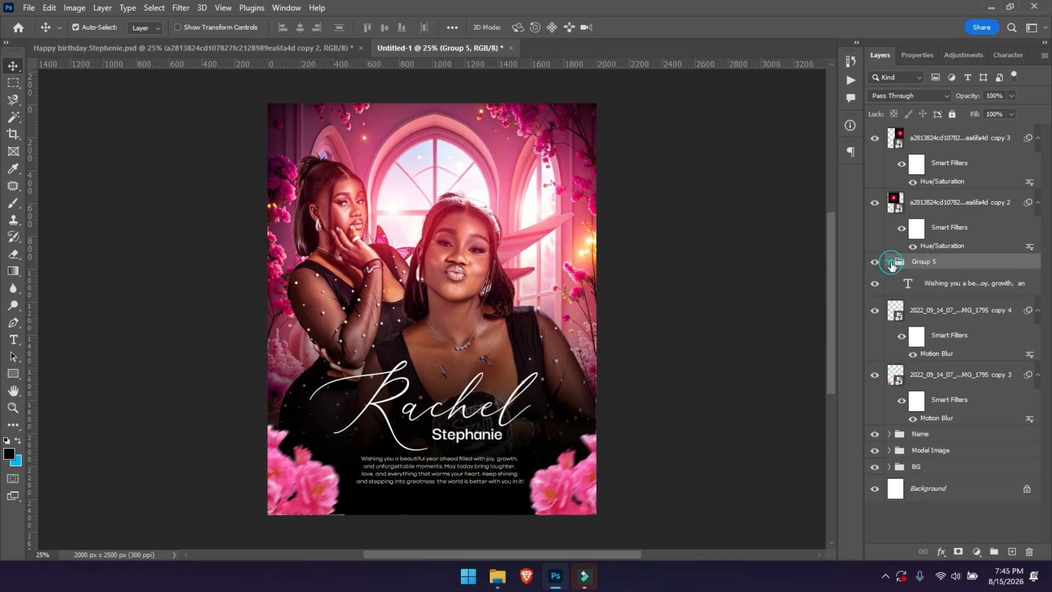
left_click(890, 262)
double_click(925, 263)
type("Wishers")
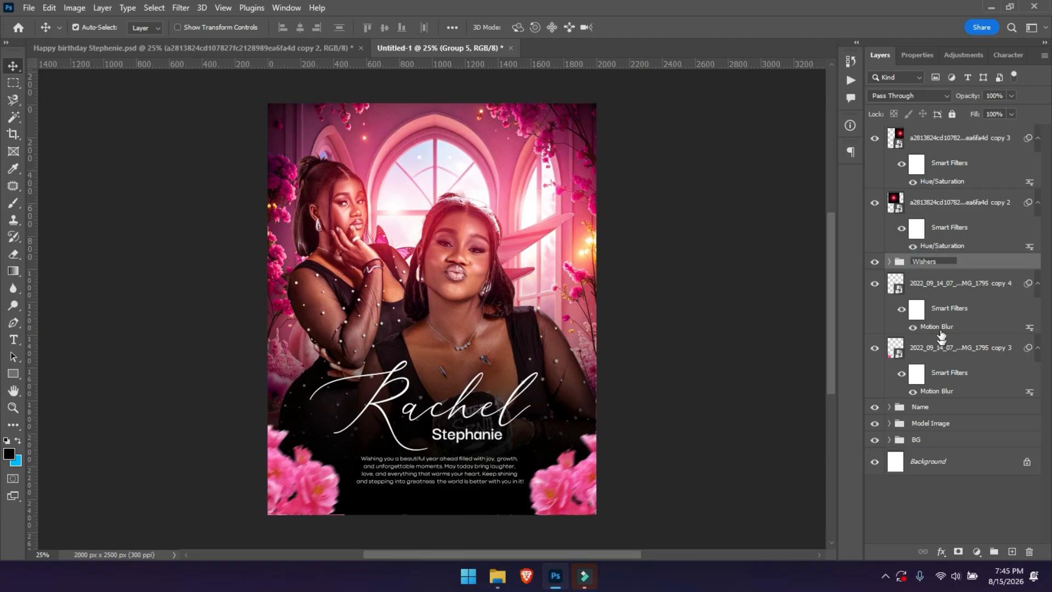
left_click(944, 292)
Group the two motion-blurred flower layers and name the group Flowers.
left_click(943, 291)
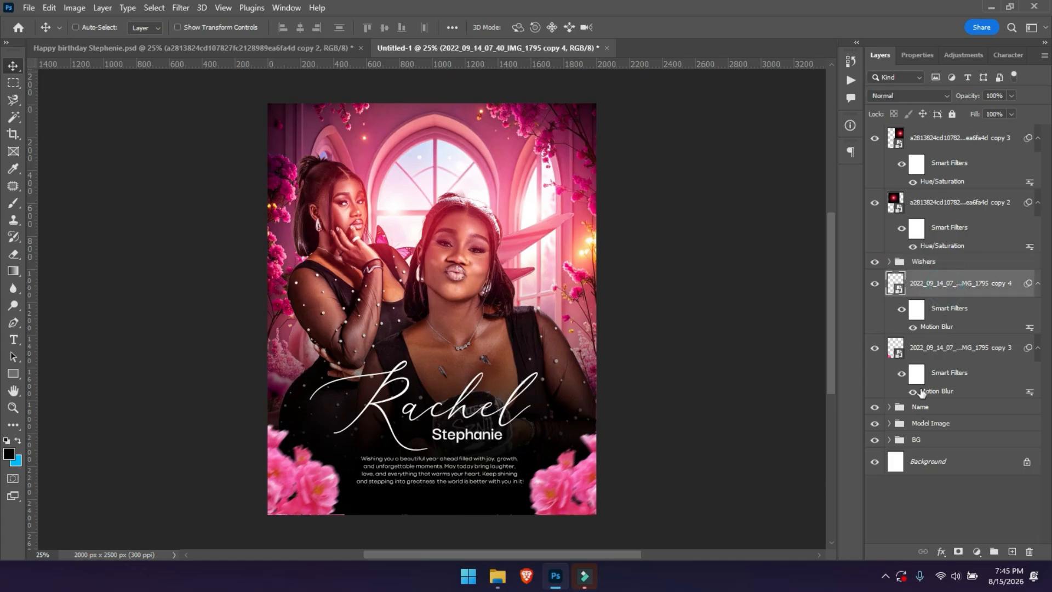
left_click(934, 349, "shift")
key("ctrl+g")
double_click(926, 280)
type("Flowers")
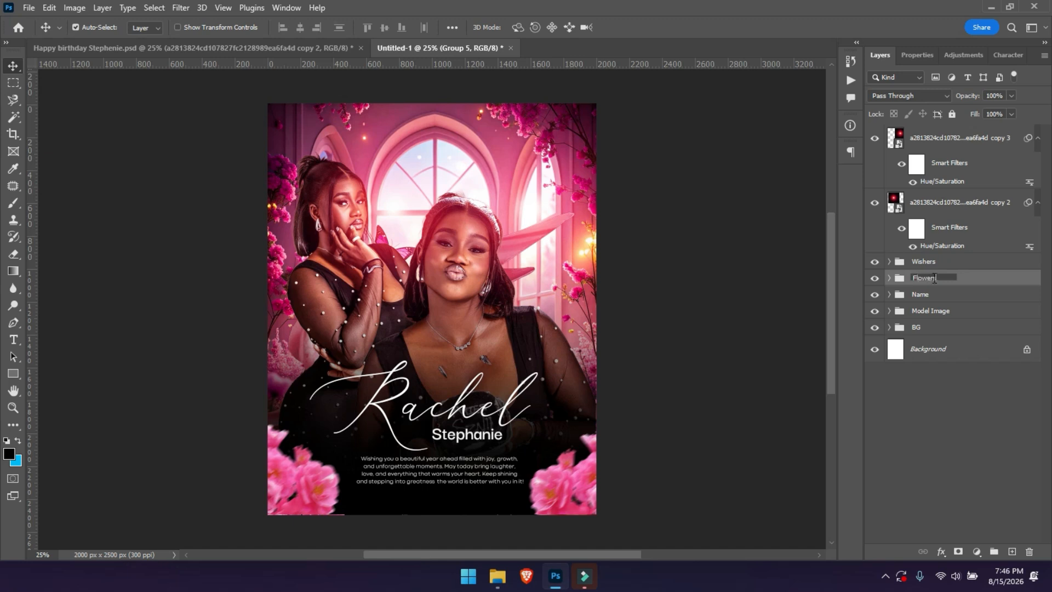
left_click(923, 206)
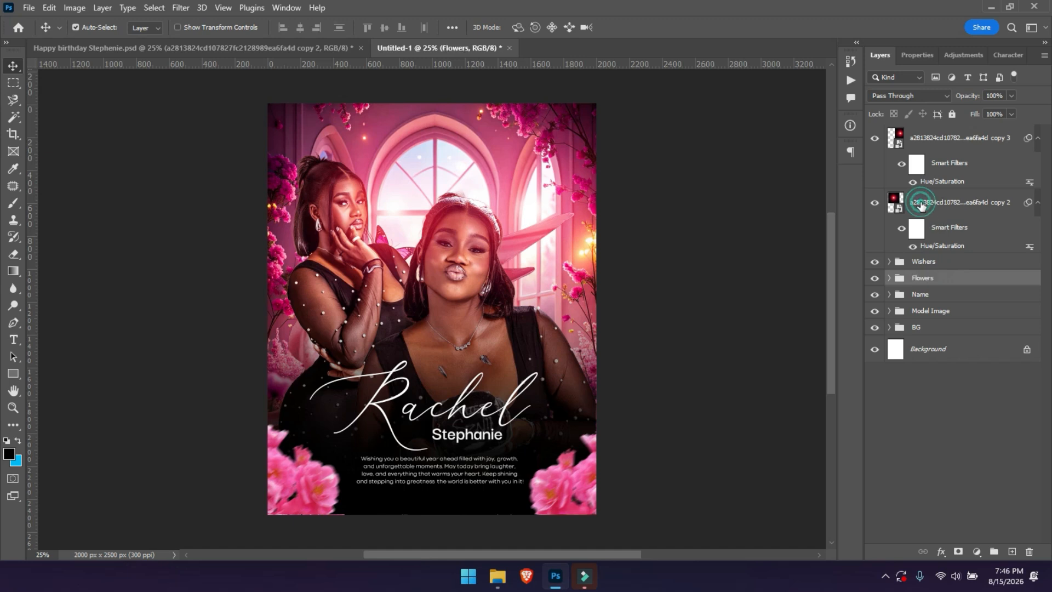
Group the two glow layers and name the group Lens Flare.
left_click(940, 141, "shift")
key("ctrl+g")
double_click(926, 132)
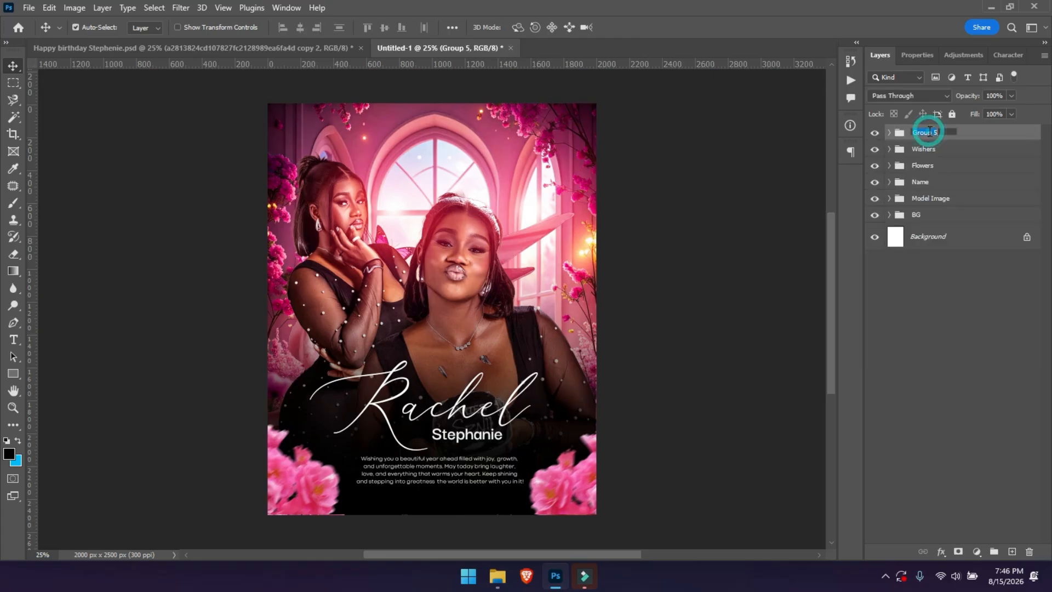
type("Lens Flare")
key("Return")
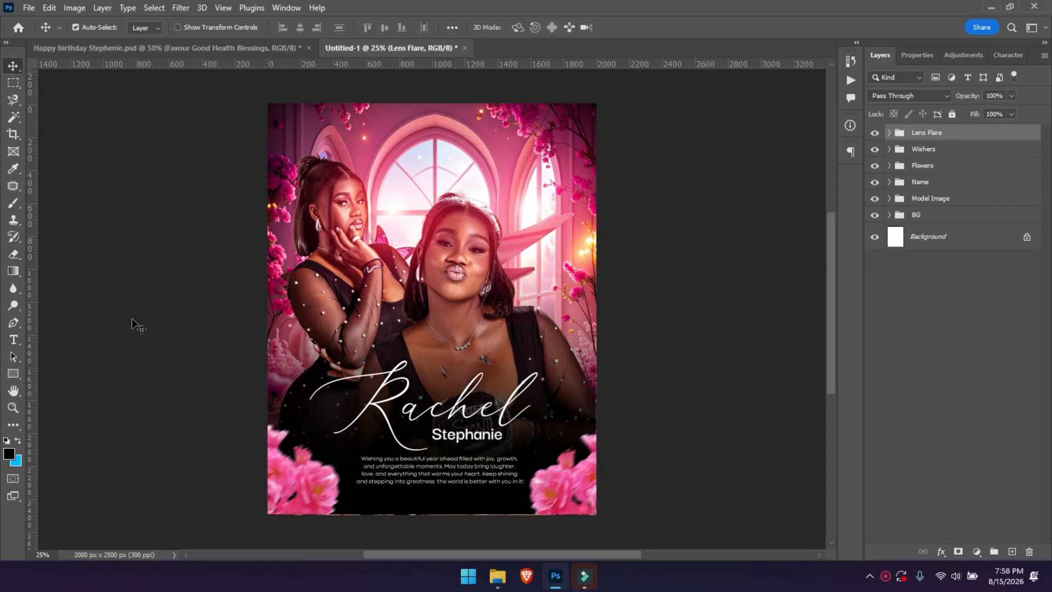
Paste the Favour, Good Health, Blessings lines as a small text layer above the window.
left_click(15, 340)
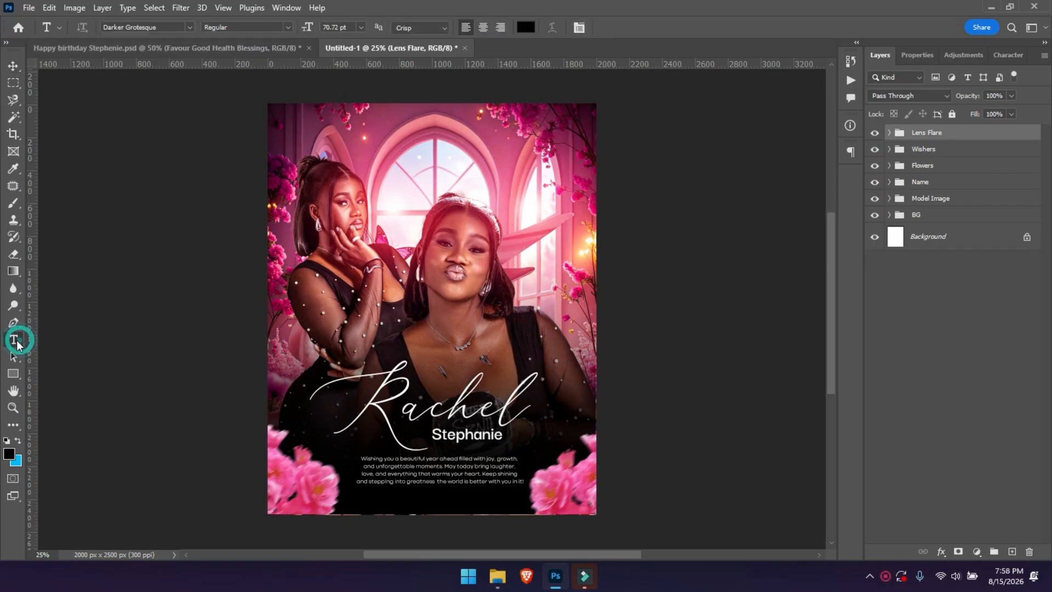
left_click(394, 186)
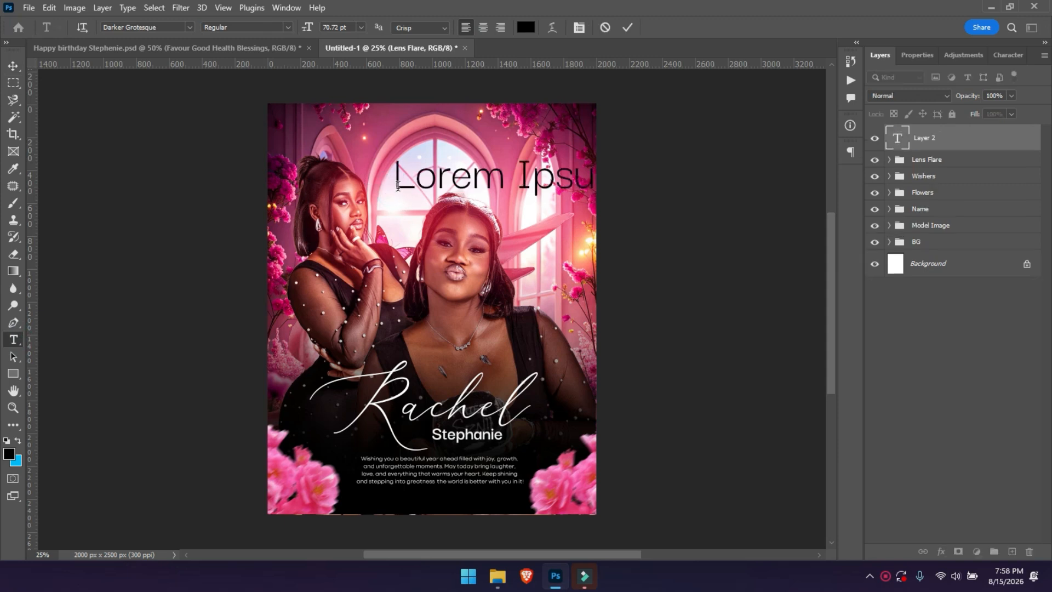
type("Favour Good Health Blessings")
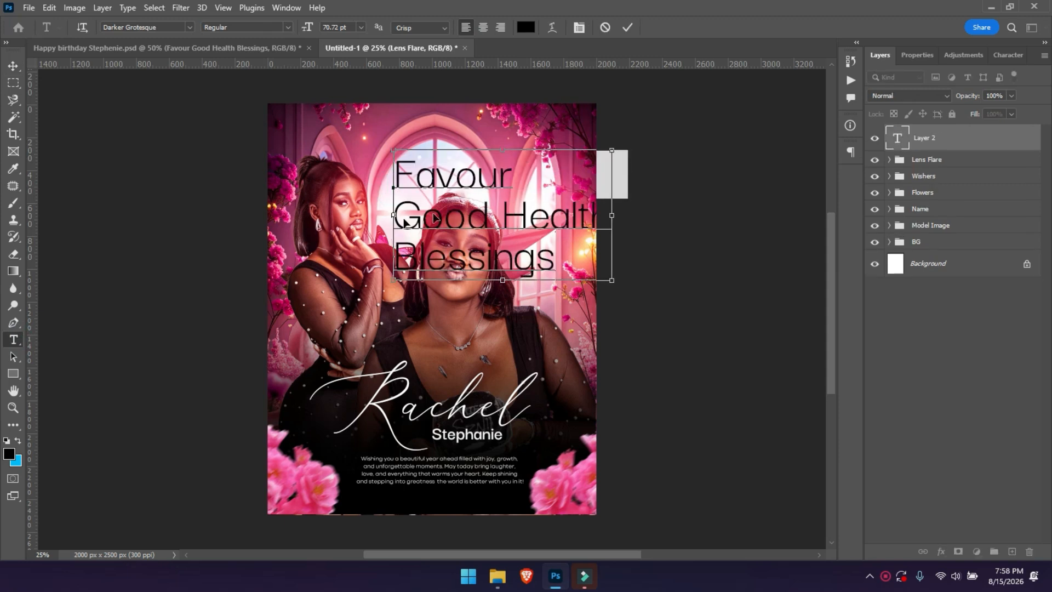
left_click_drag(305, 28, 272, 34)
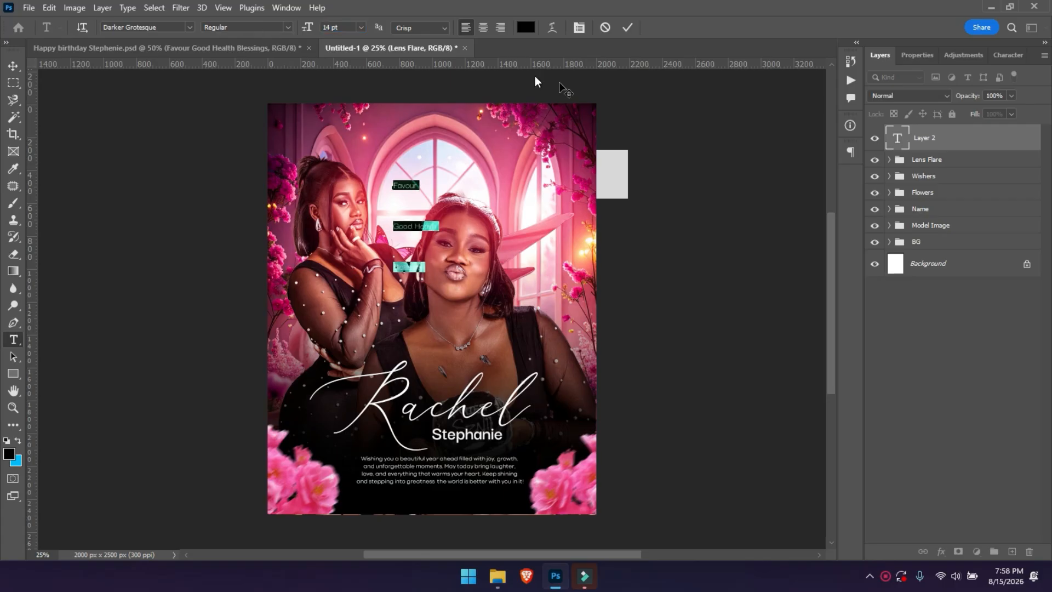
Set the list text to 10 pt with 9 pt leading and commit it.
left_click(917, 54)
left_click_drag(948, 169, 921, 172)
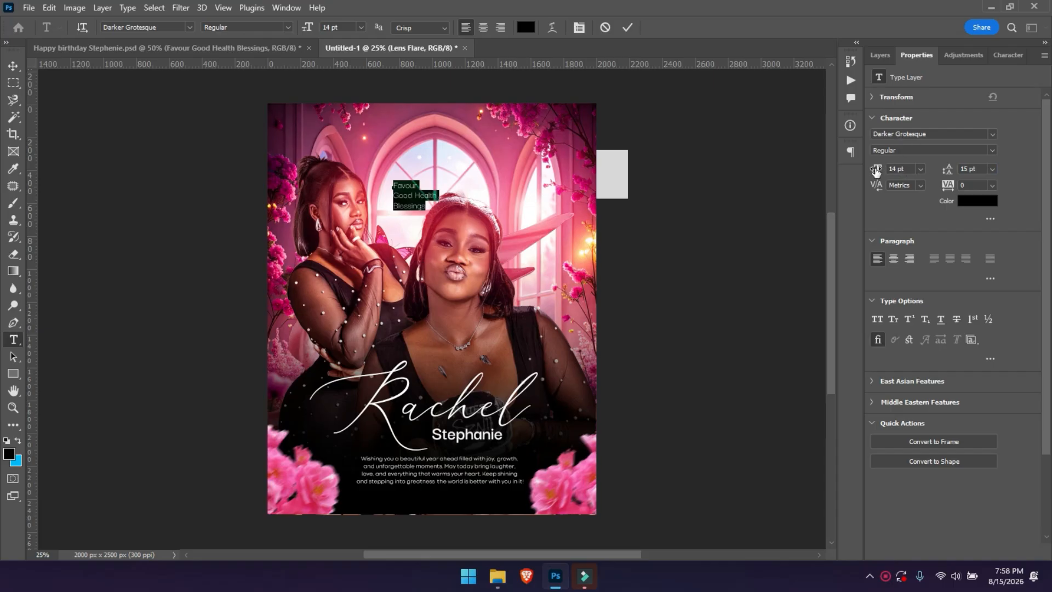
left_click_drag(875, 171, 872, 170)
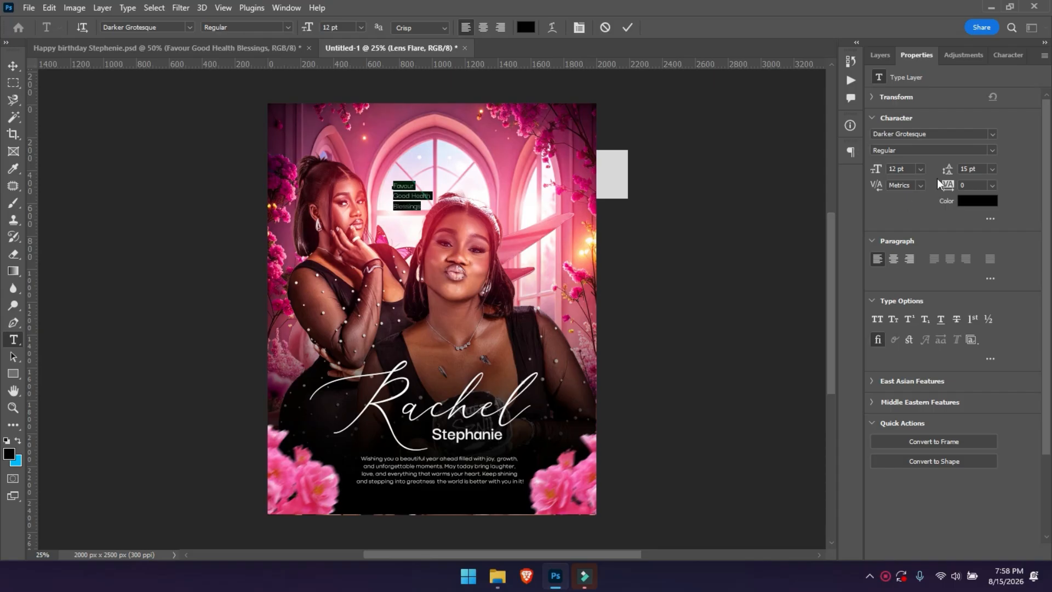
left_click_drag(950, 175, 943, 173)
left_click(630, 27)
Zoom in on the list and fine-tune its line spacing and font size.
key("z")
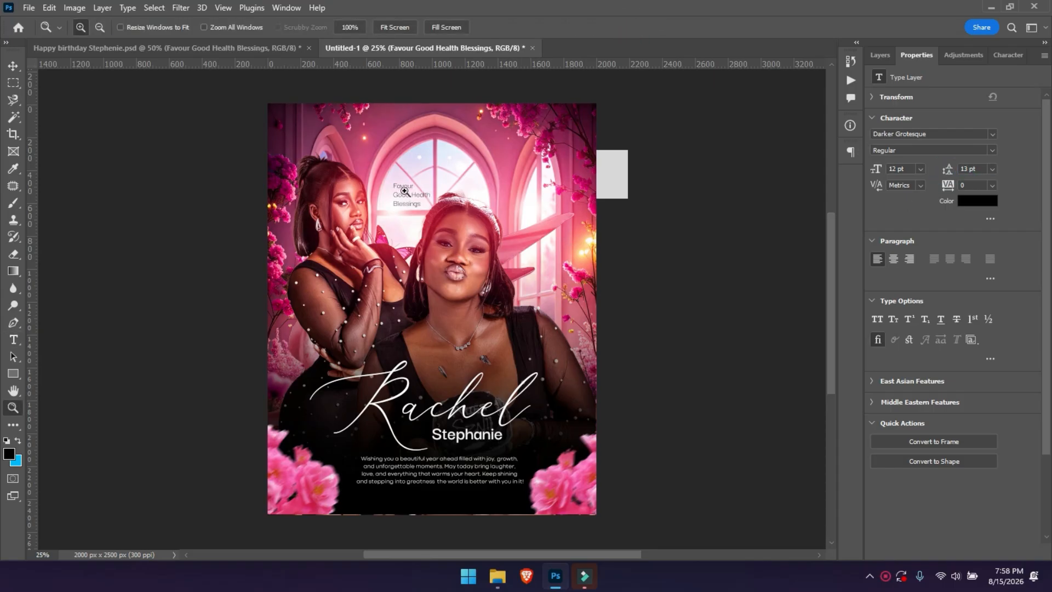
left_click(408, 187)
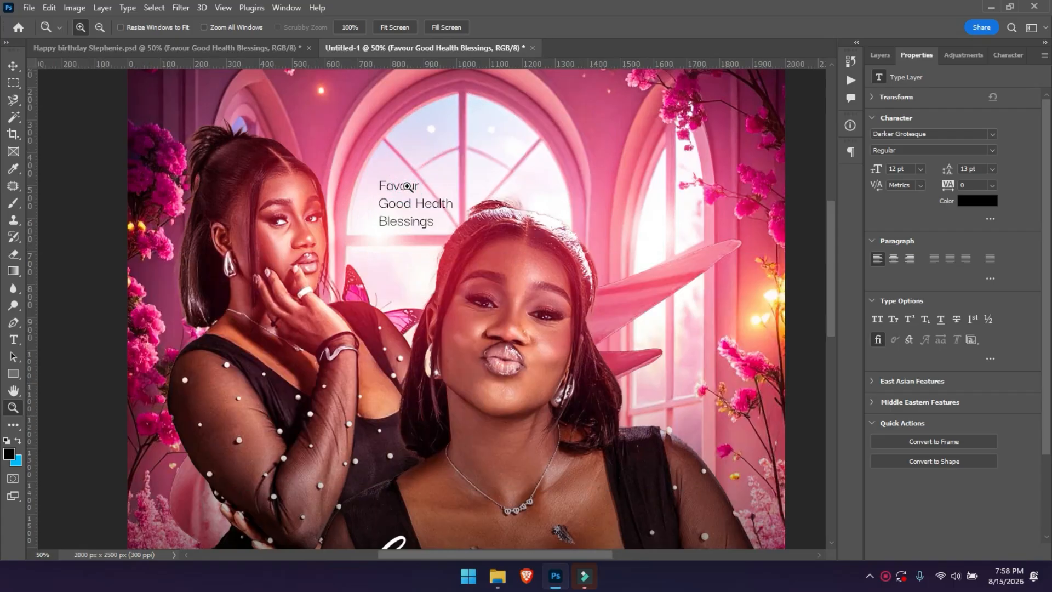
left_click(408, 187)
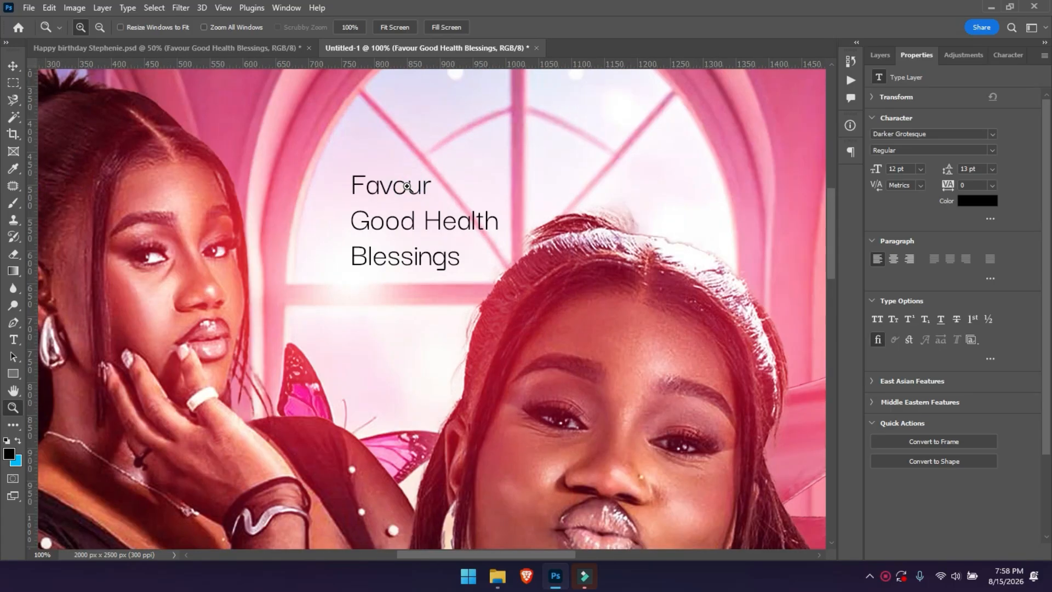
key("v")
left_click_drag(948, 171, 947, 172)
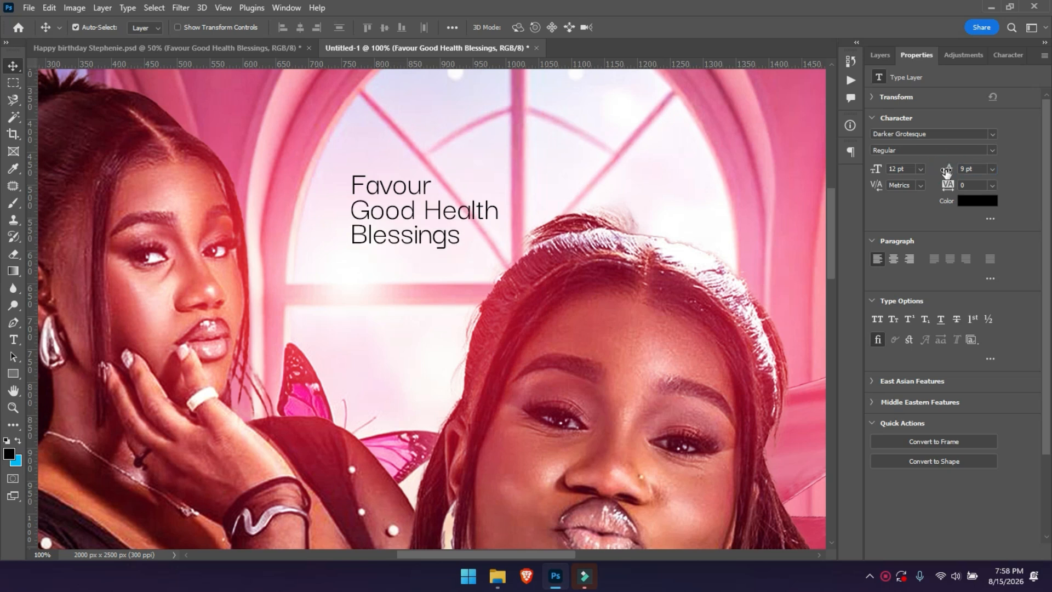
left_click(908, 169)
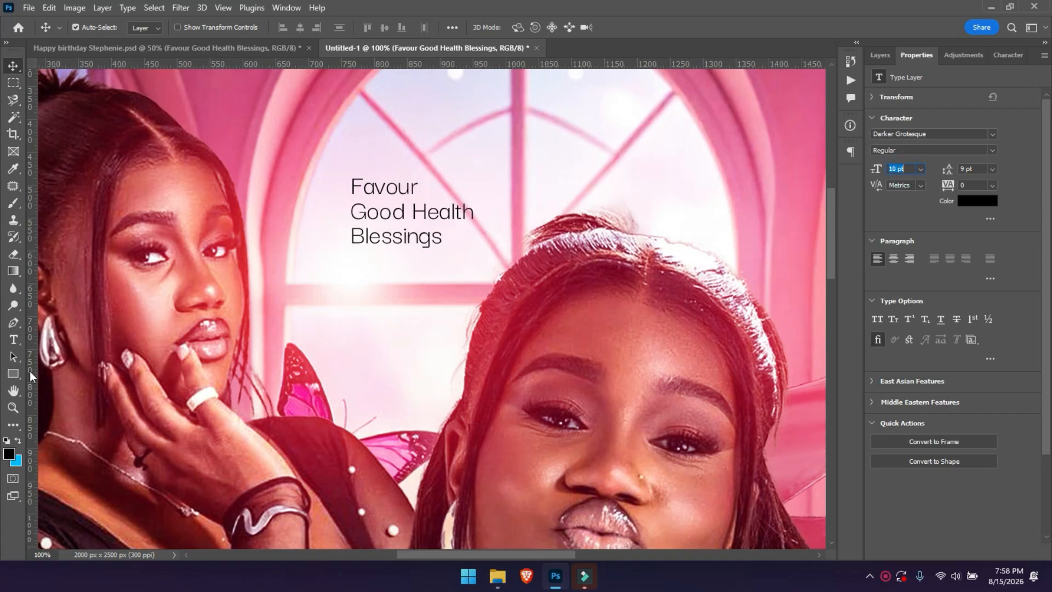
Draw a small black circle beside Favour and duplicate it beside Good Health.
left_click_drag(11, 373, 37, 385)
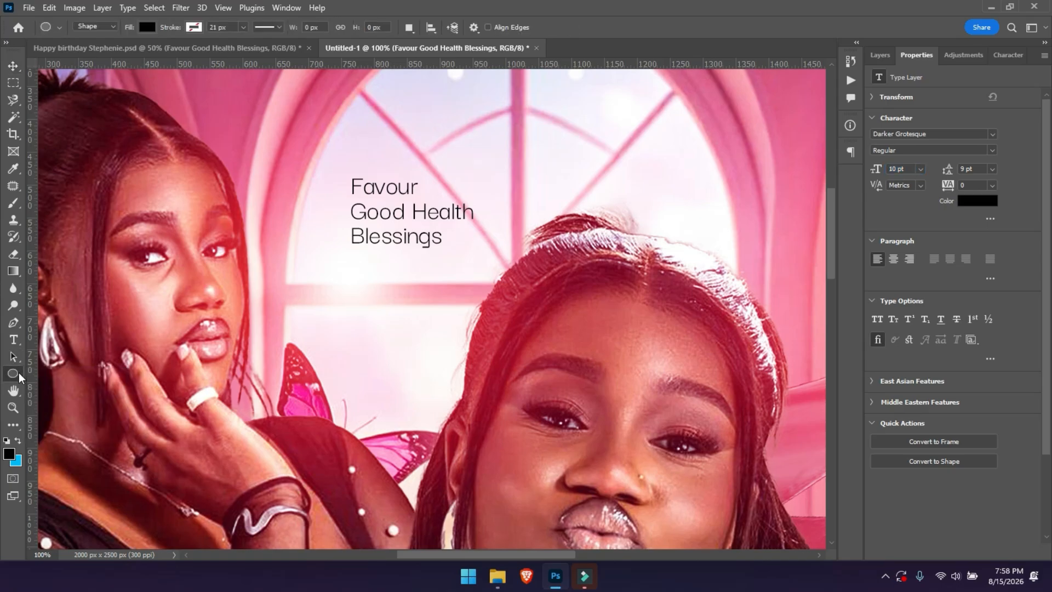
left_click_drag(332, 181, 342, 192)
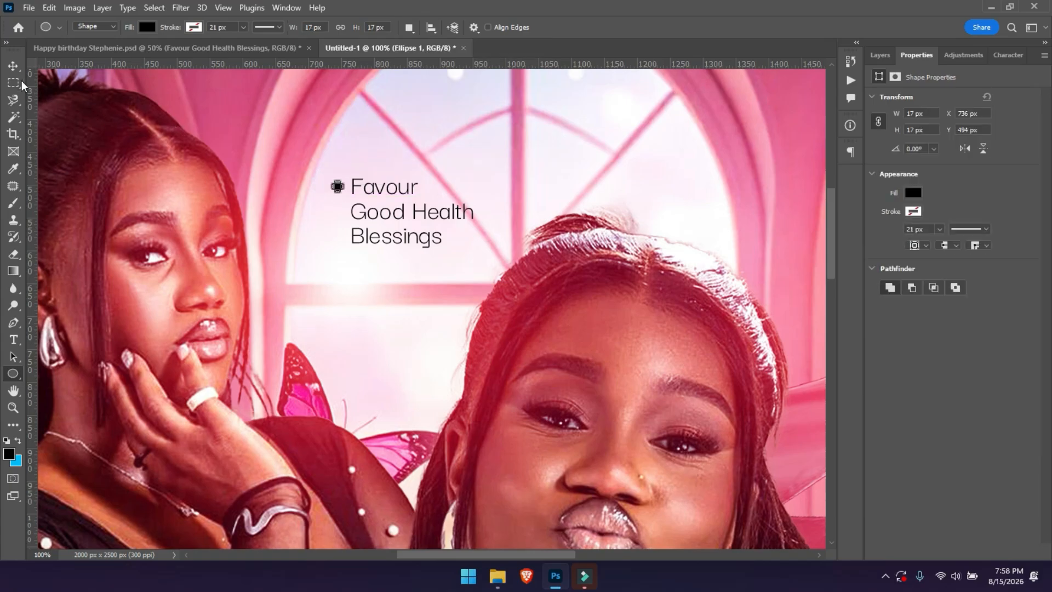
left_click(13, 66)
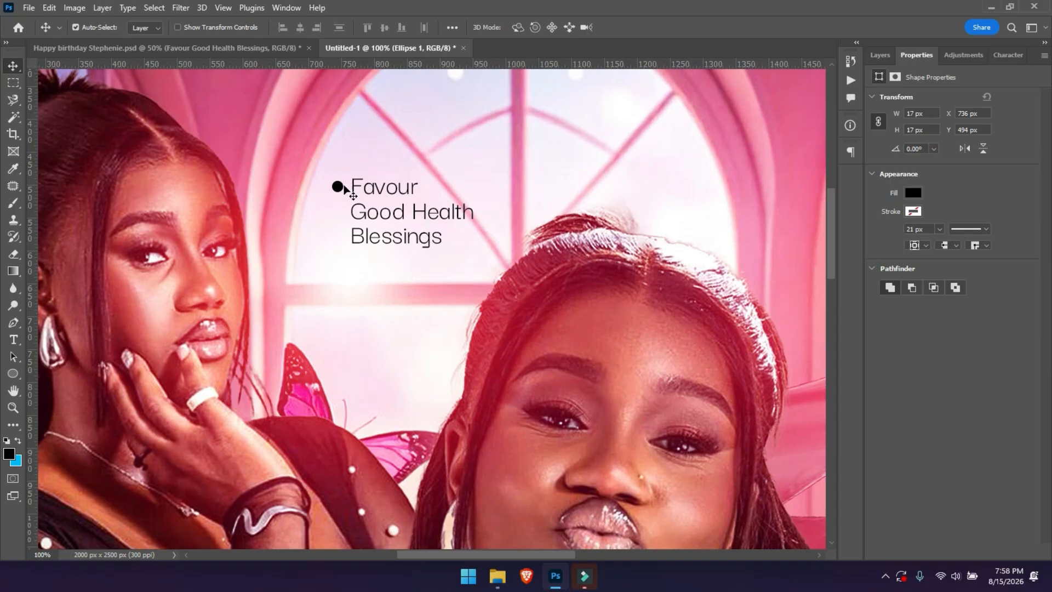
left_click_drag(338, 188, 338, 239)
Scale the three bullet circles down slightly and align them with the text lines.
left_click(339, 213)
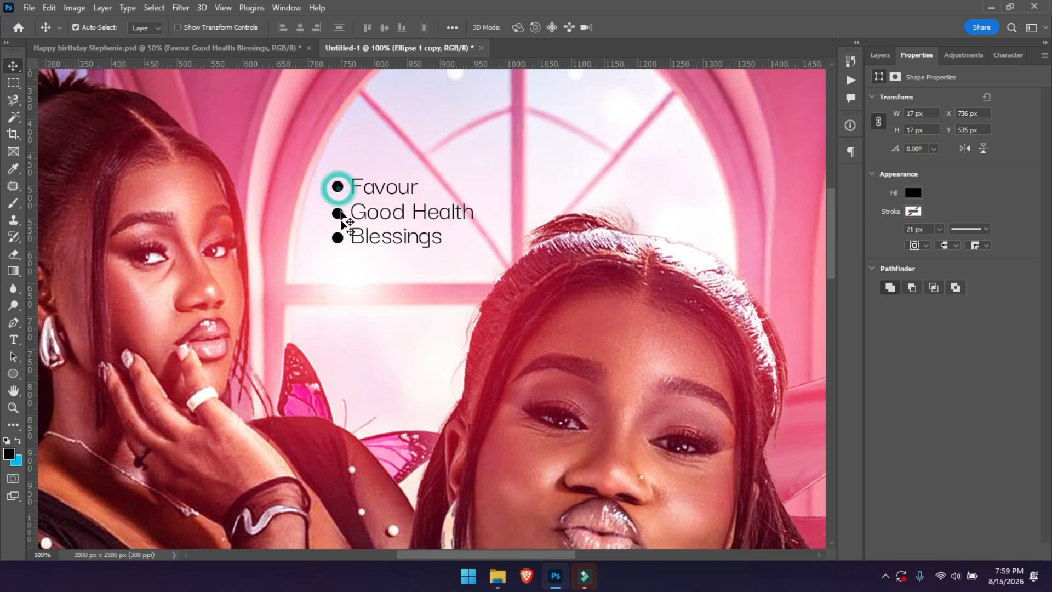
left_click(338, 187, "ctrl+shift")
left_click(339, 237, "ctrl+shift")
key("ctrl+t")
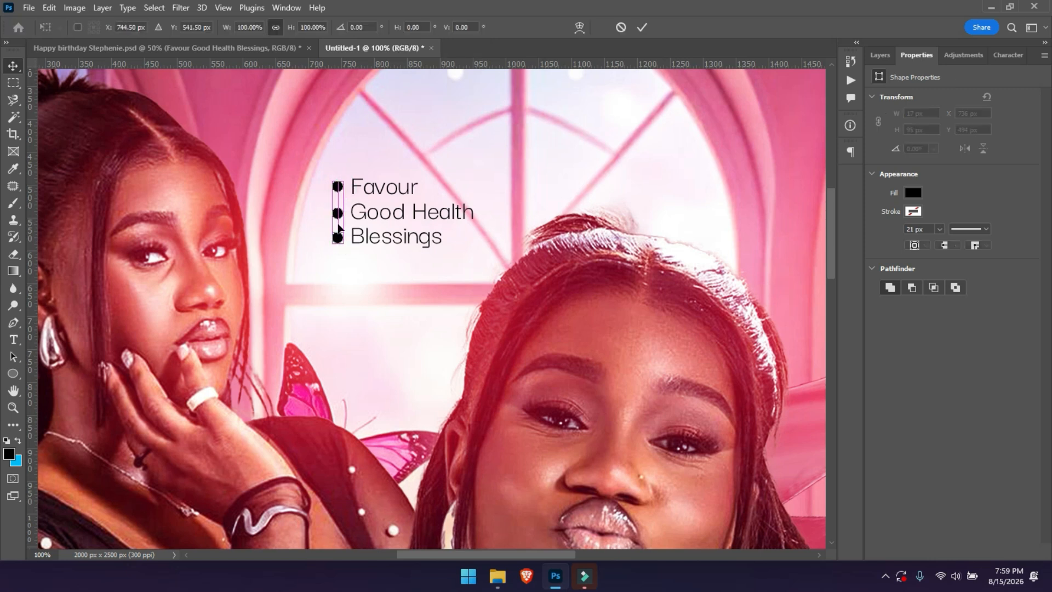
left_click_drag(327, 176, 337, 189)
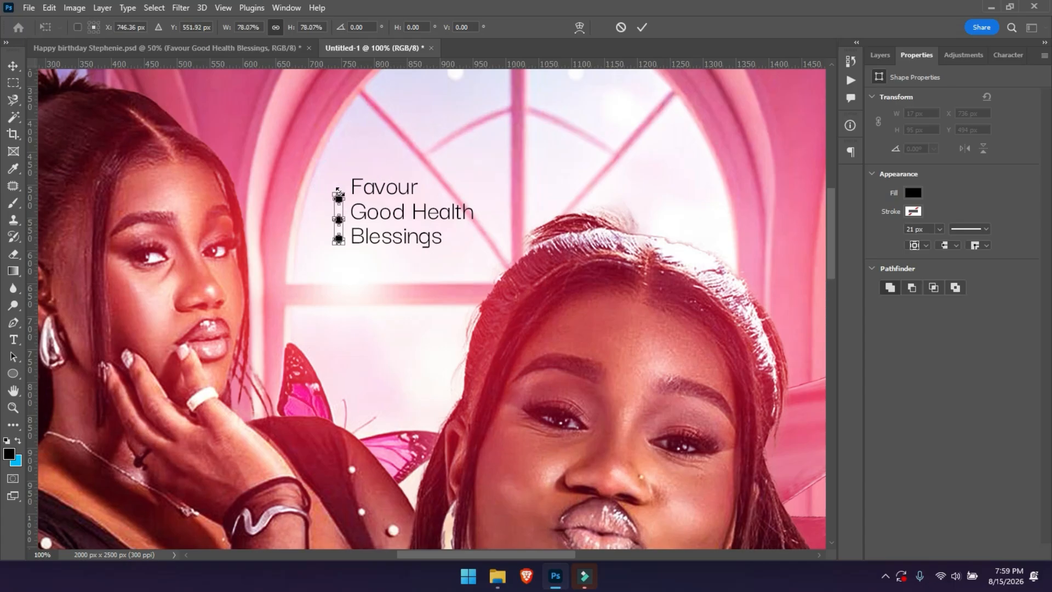
key("Return")
left_click(324, 180)
left_click_drag(341, 190, 339, 236)
key("ctrl+minus")
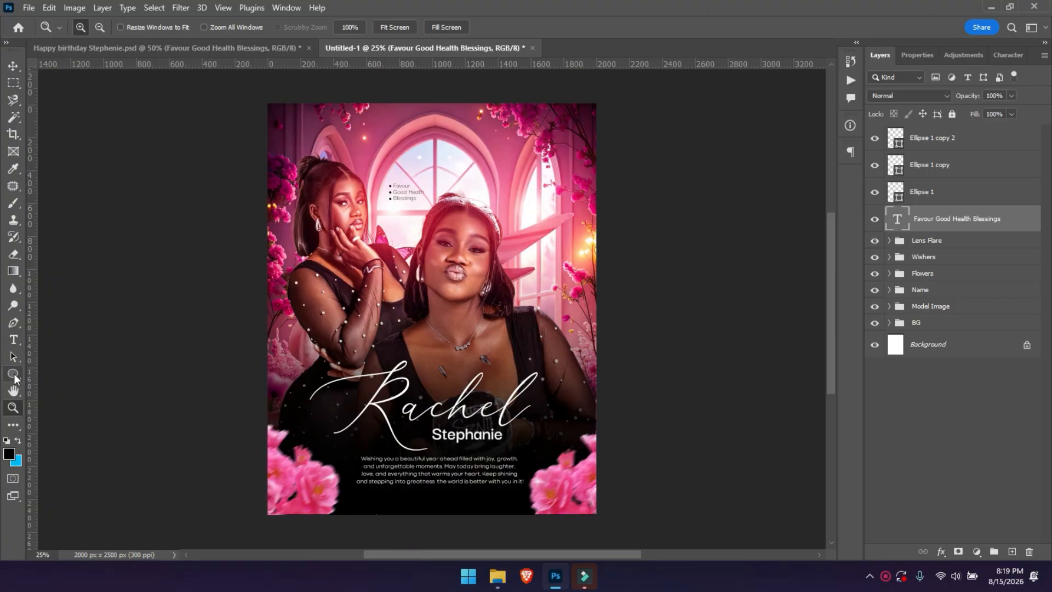
Draw a long rectangle bar across the flyer's top and fill it dark maroon.
right_click(15, 378)
left_click(38, 374)
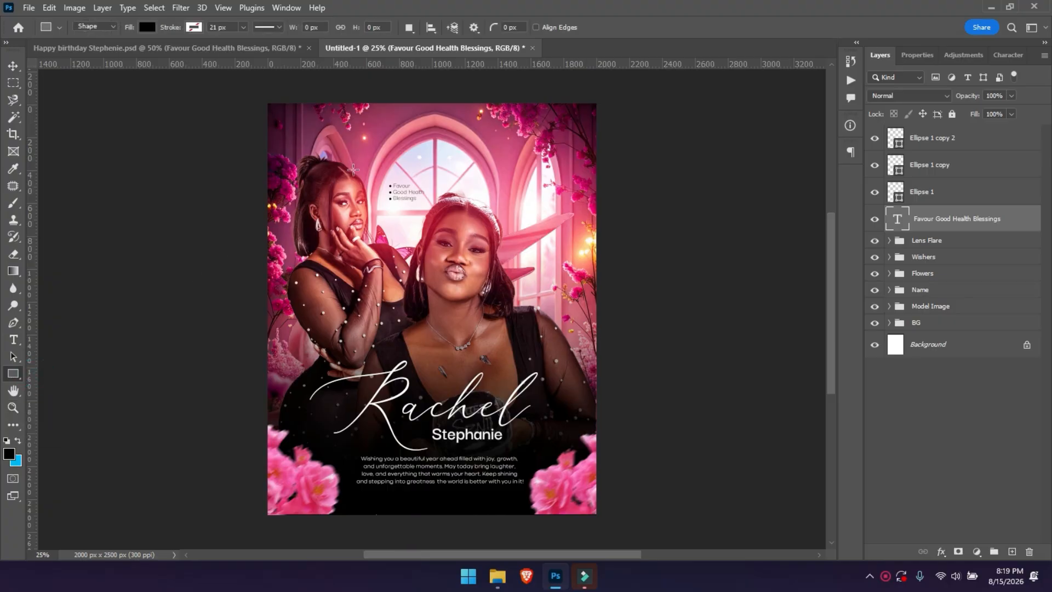
left_click_drag(365, 128, 515, 133)
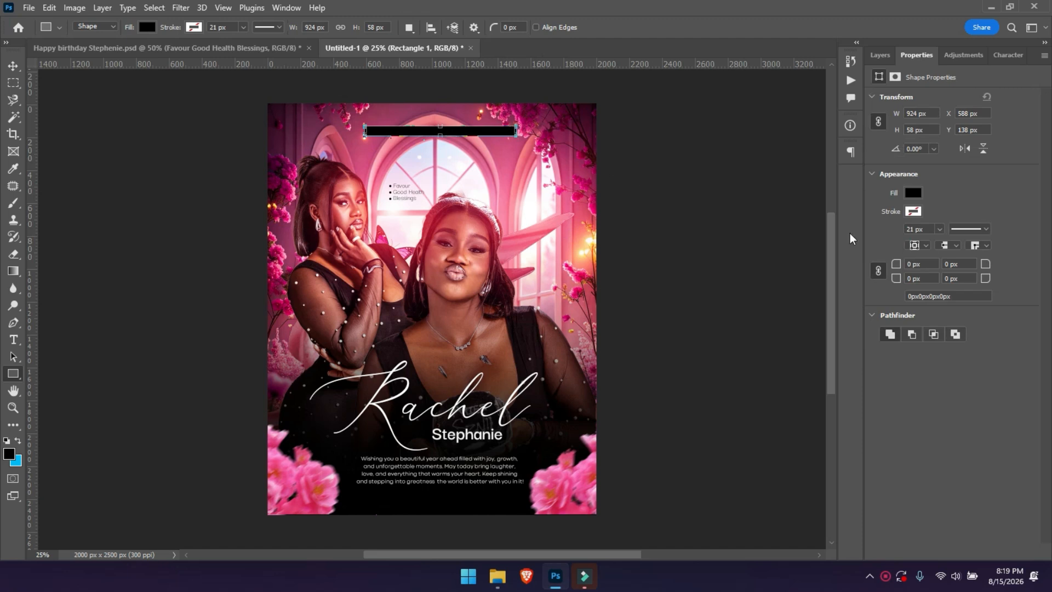
left_click(912, 192)
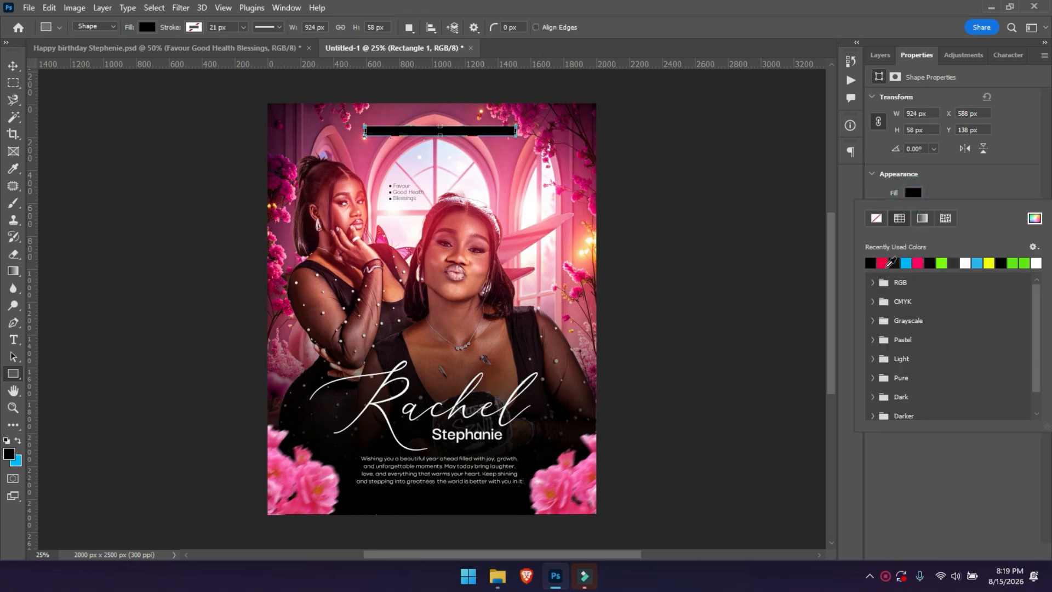
left_click(891, 263)
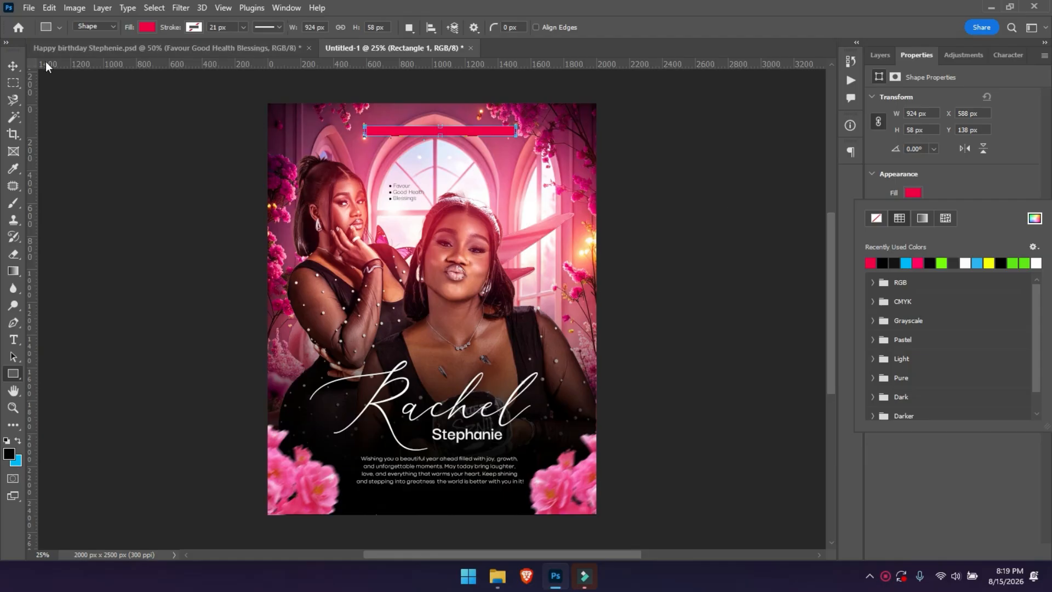
left_click(1034, 221)
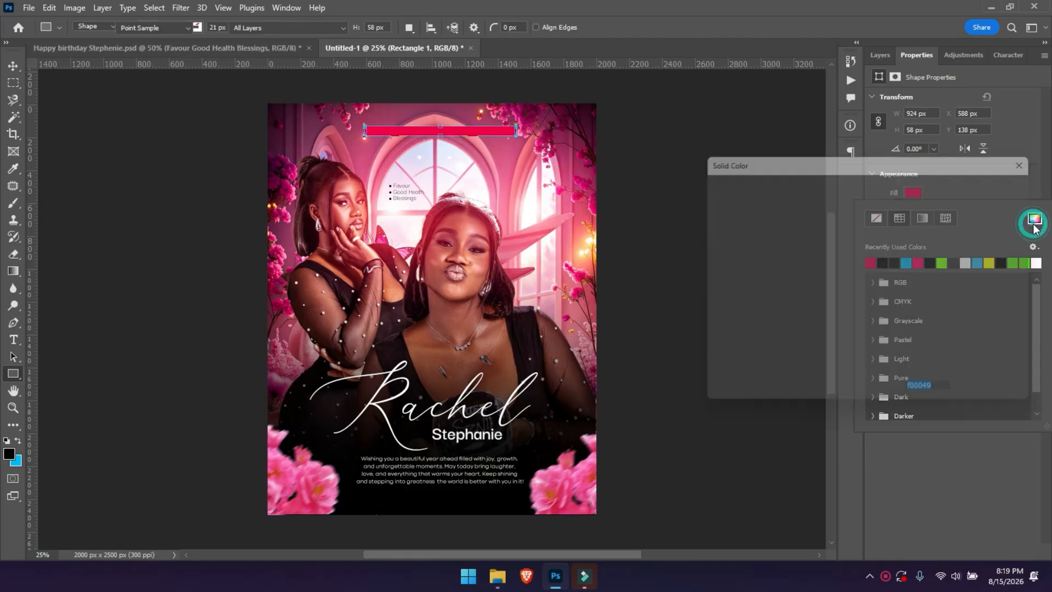
left_click_drag(847, 268, 868, 321)
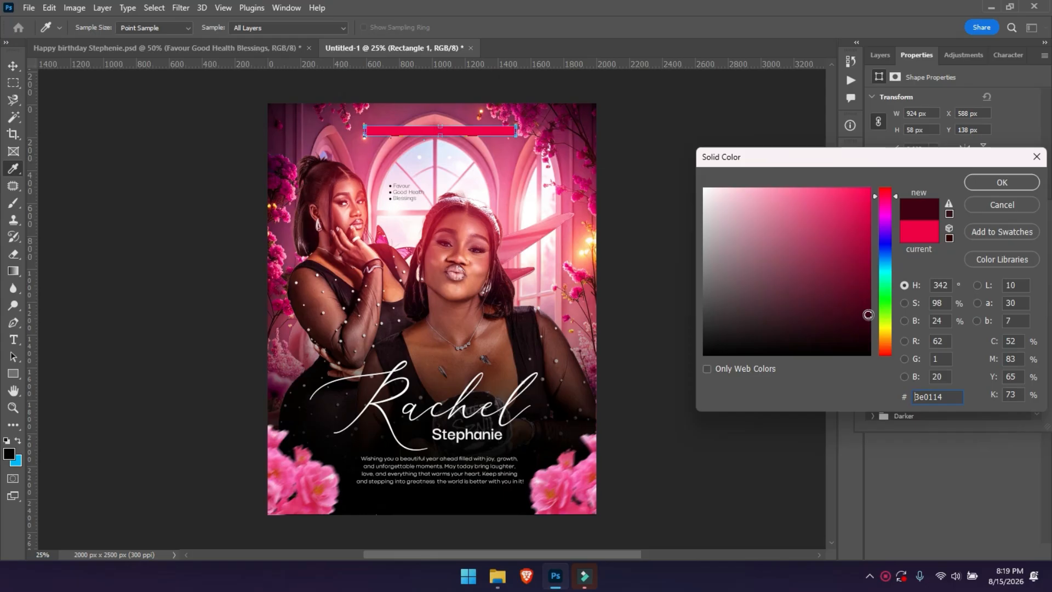
key("Return")
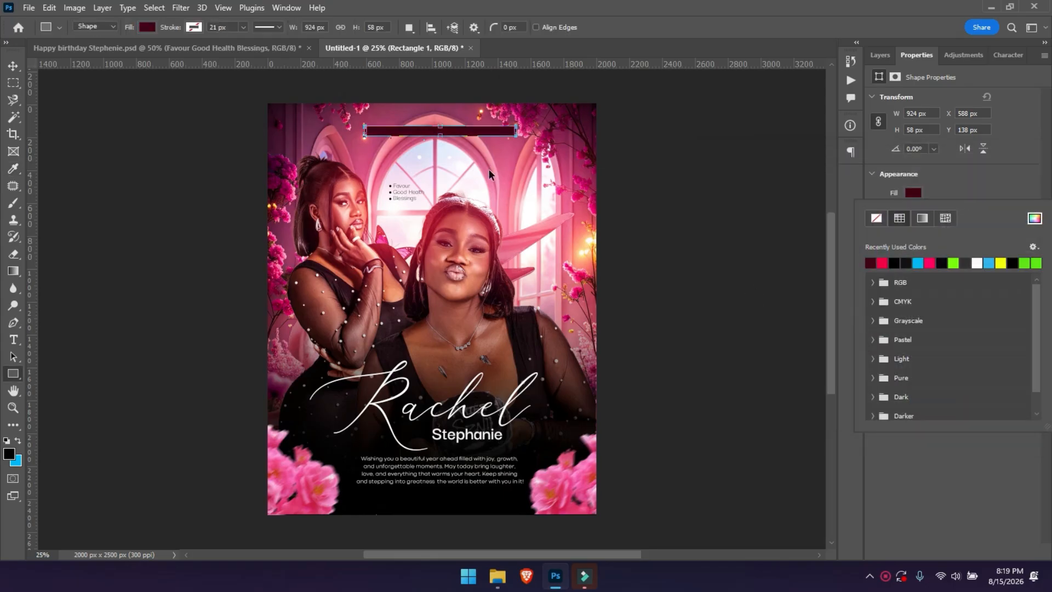
key("Escape")
Set the Rectangle 1 bar's opacity to 39%.
key("ctrl+plus")
key("h")
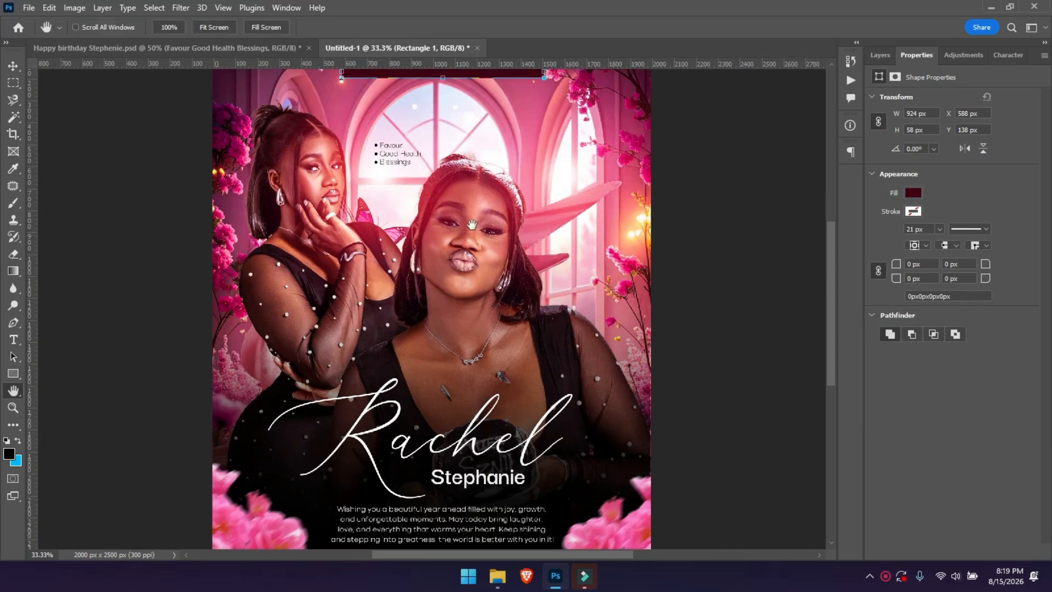
left_click_drag(459, 155, 462, 305)
key("ctrl+plus")
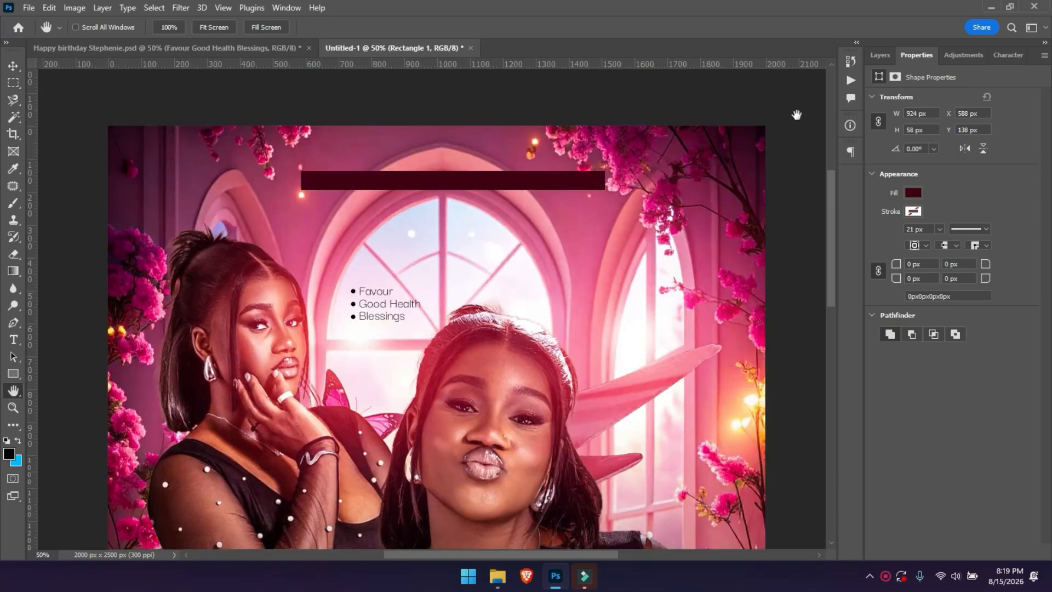
left_click(880, 55)
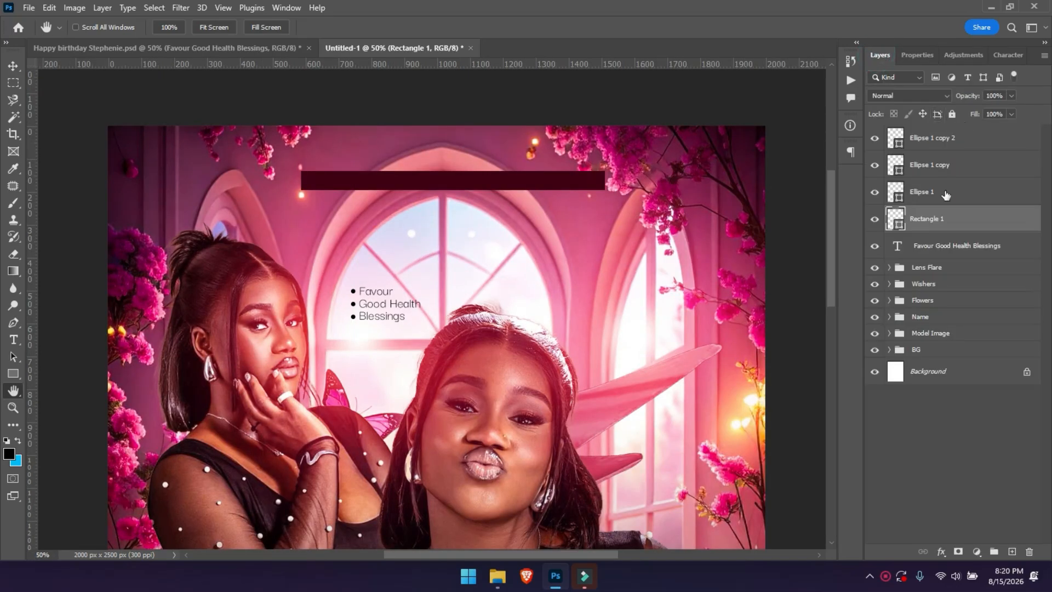
left_click_drag(967, 95, 930, 98)
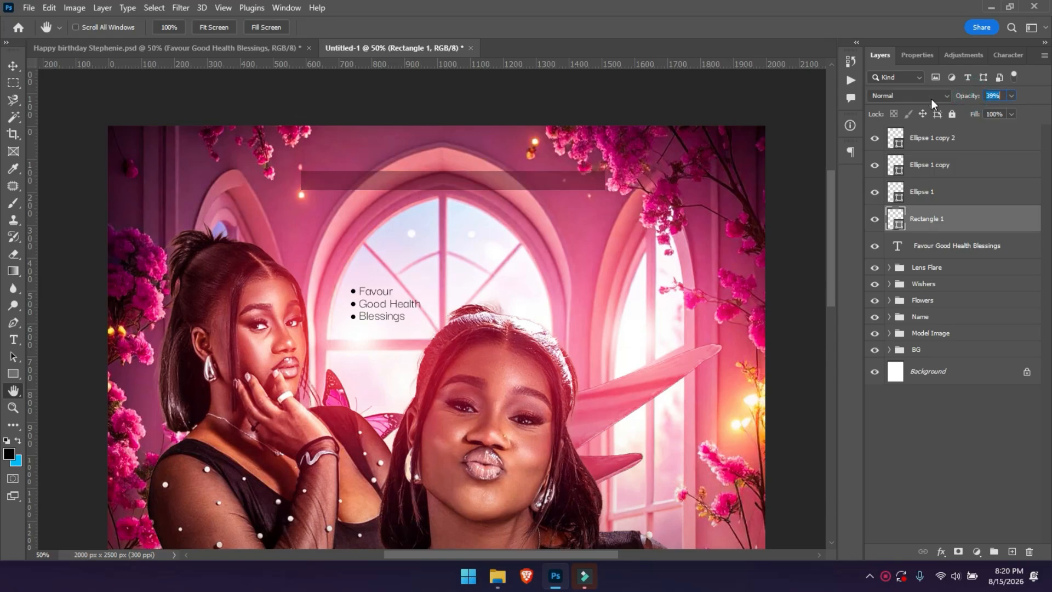
Type HAPPY BIRTHDAY on the bar and colour it white.
key("t")
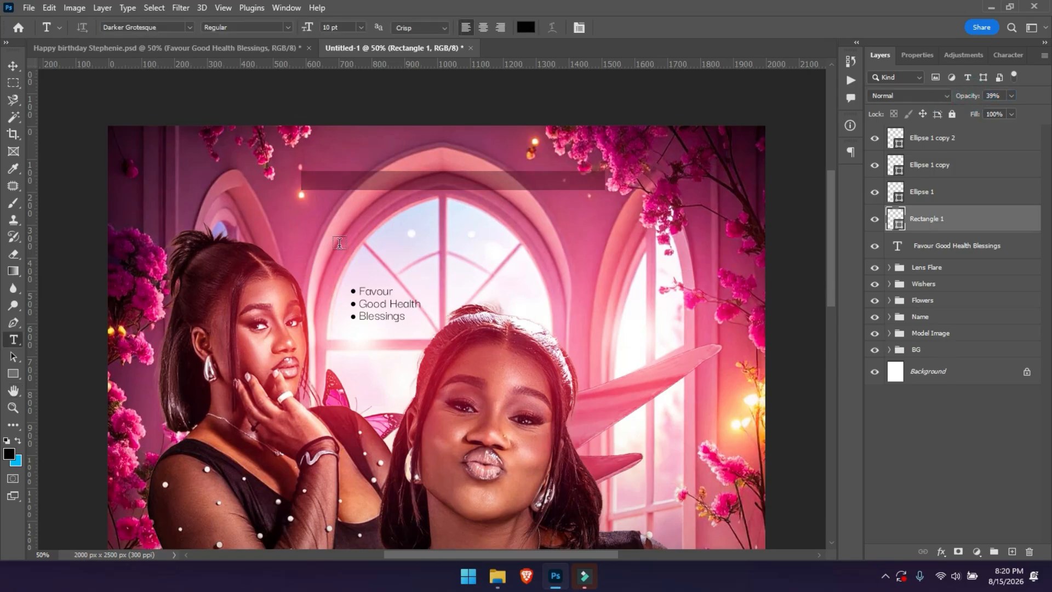
left_click(318, 180)
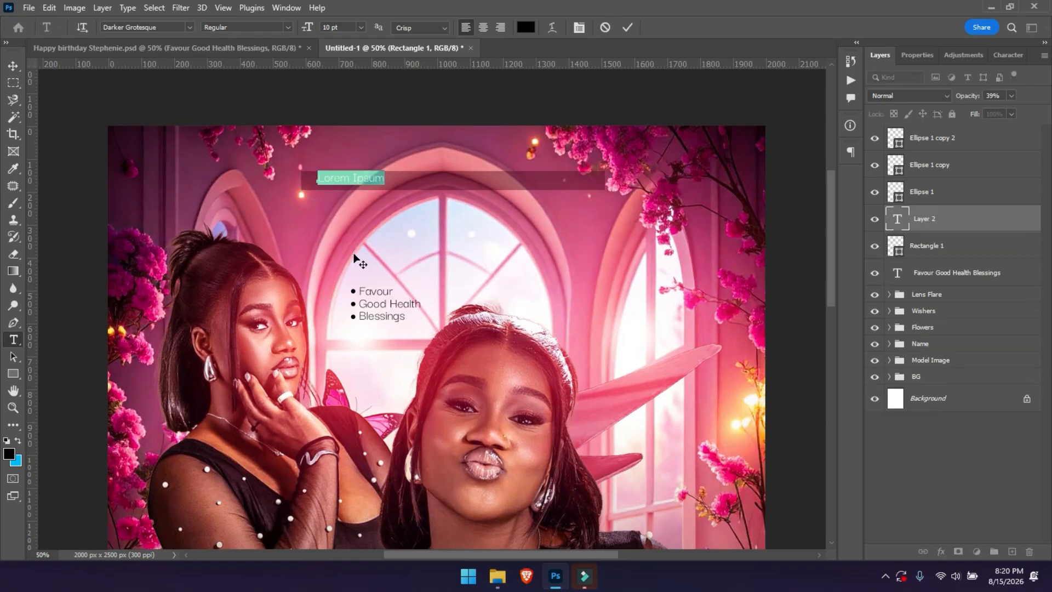
key("BackSpace")
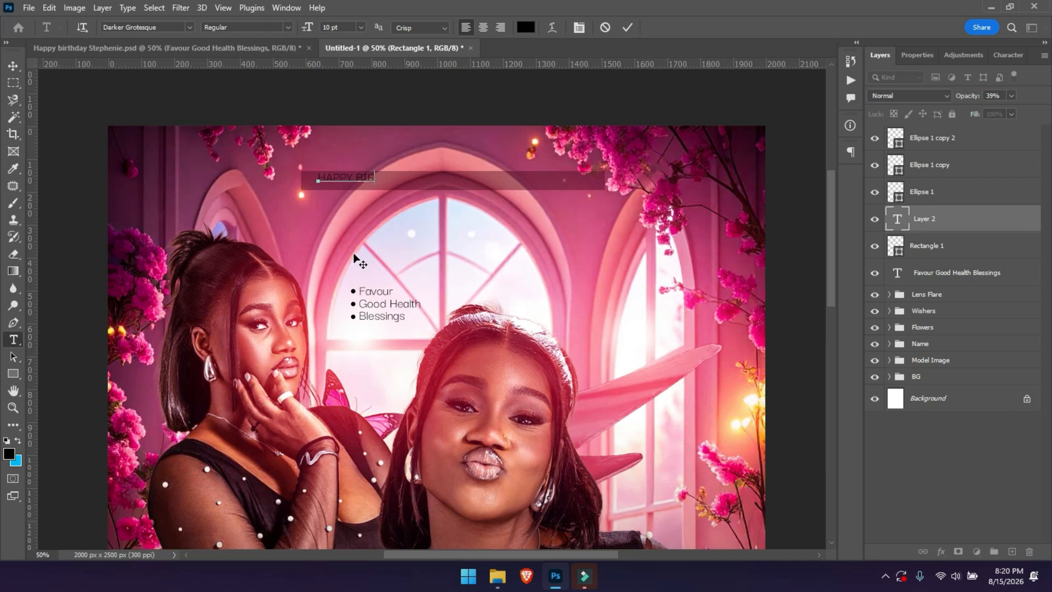
type("HAPPY BIRTHDAY")
key("ctrl+a")
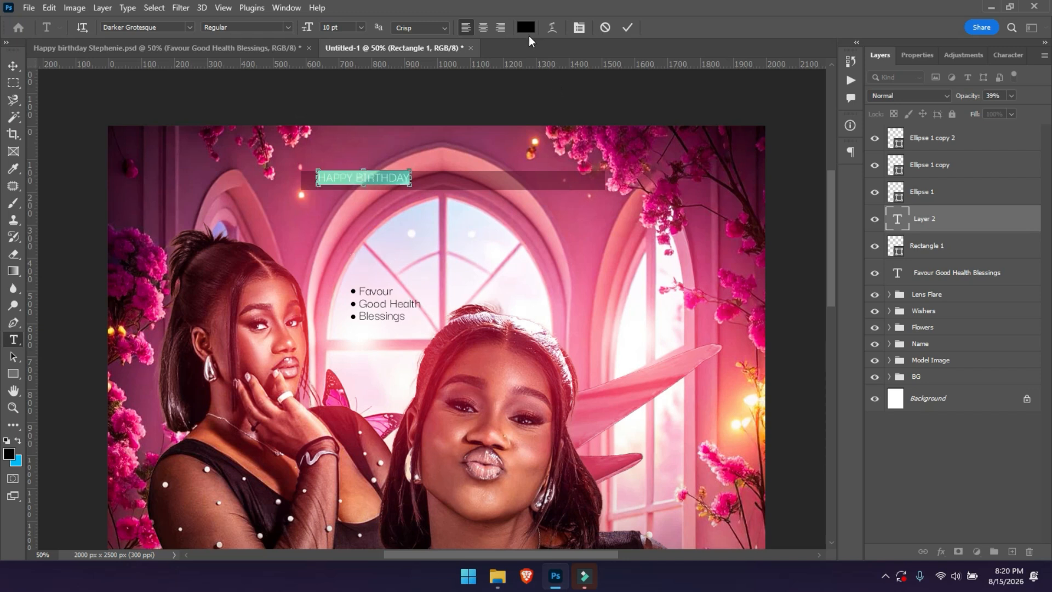
left_click(525, 27)
left_click_drag(744, 251, 655, 119)
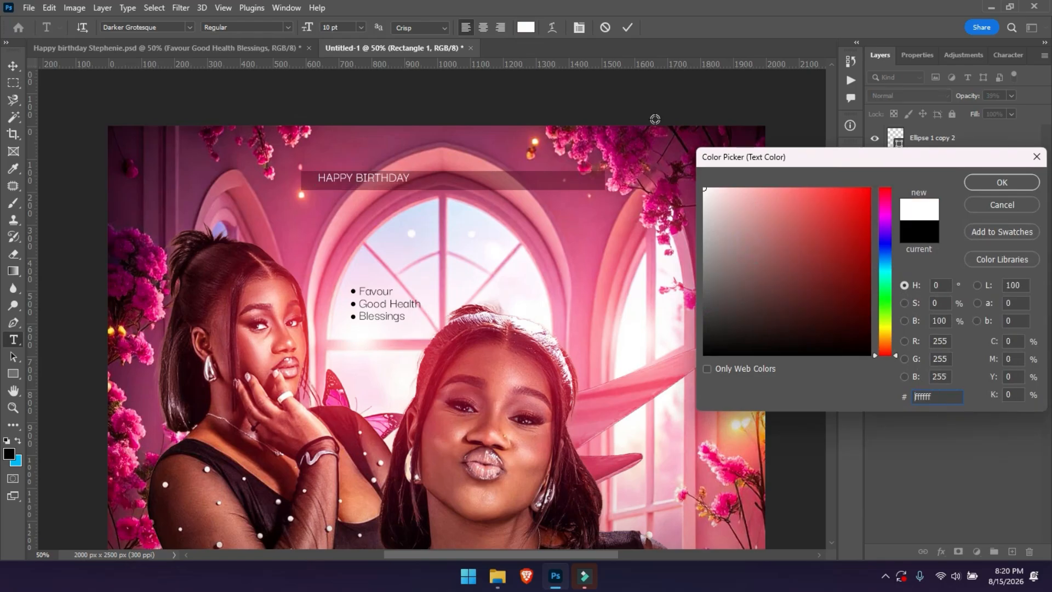
key("Return")
Widen the HAPPY BIRTHDAY letter tracking and nudge the text down slightly.
left_click(913, 56)
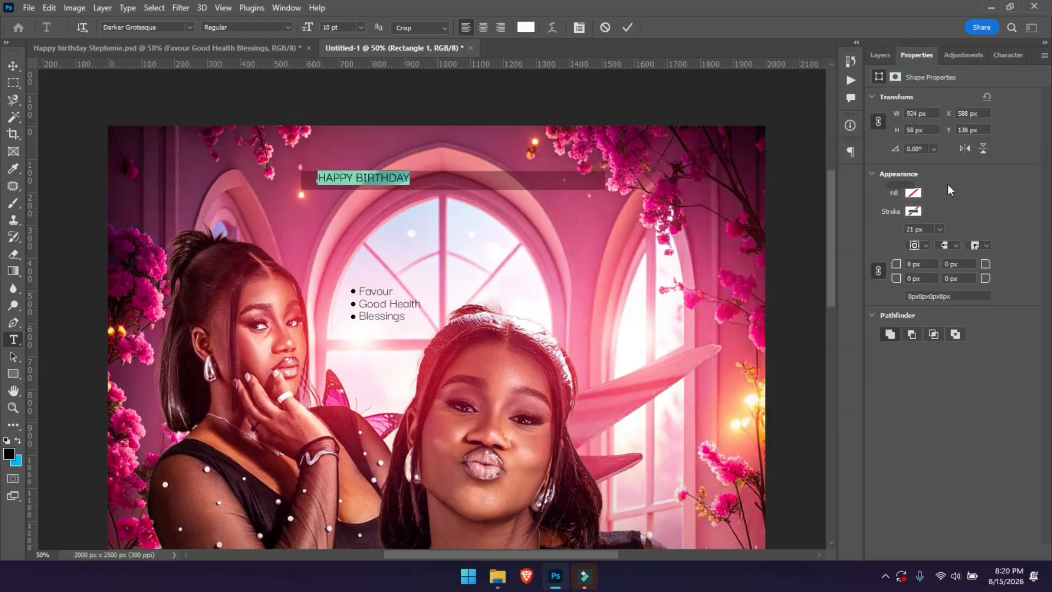
left_click_drag(947, 186, 981, 186)
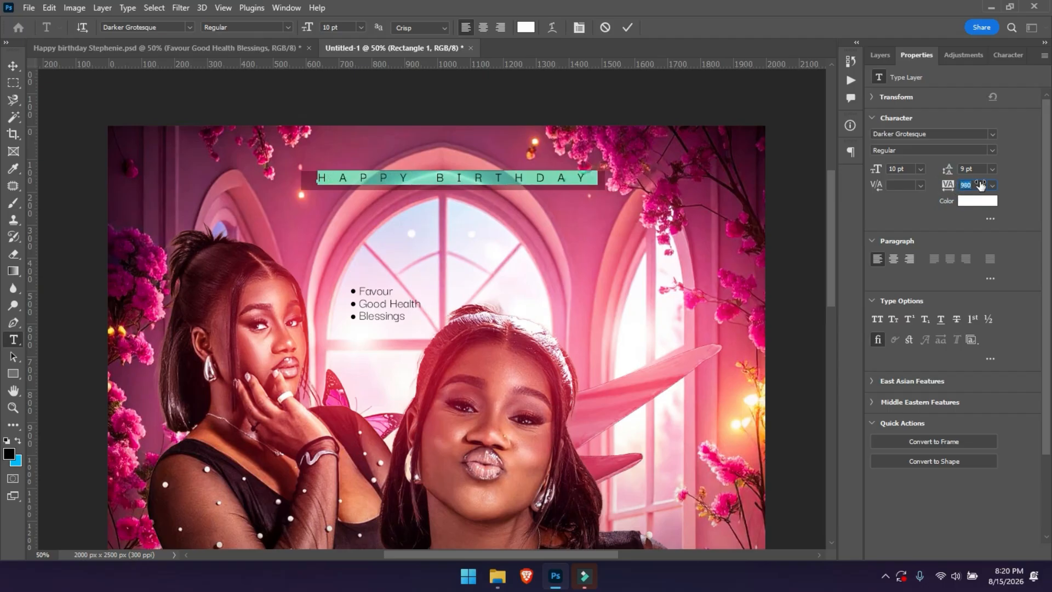
left_click(627, 26)
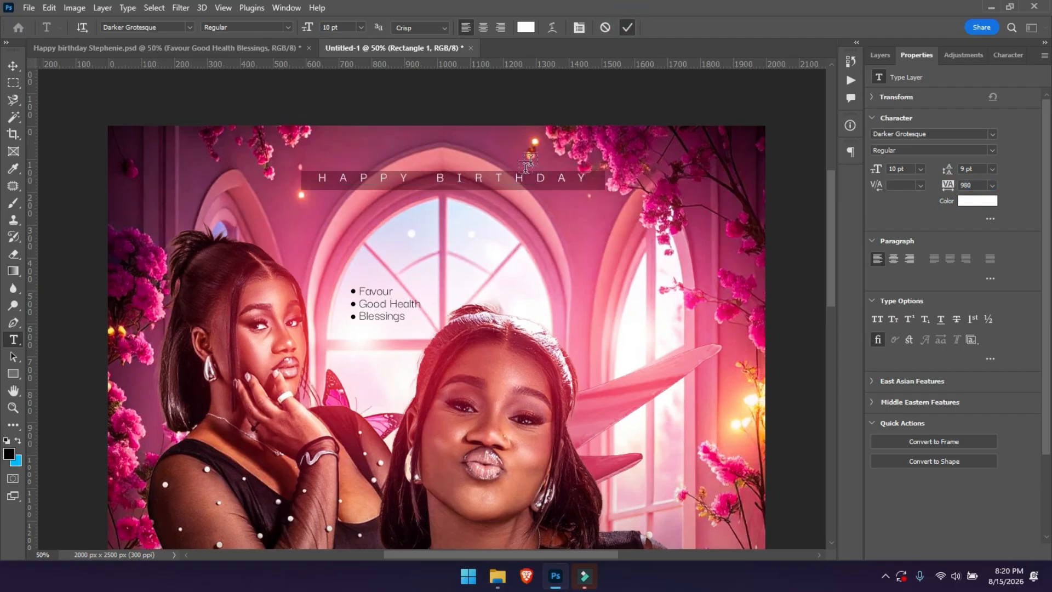
key("v")
left_click_drag(514, 177, 514, 181)
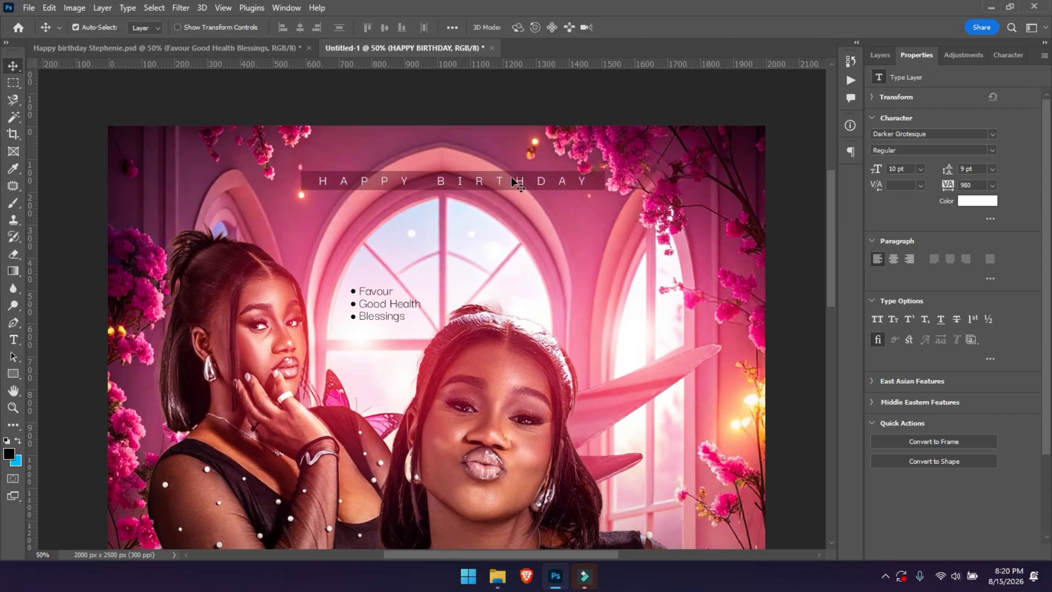
Scale the HAPPY BIRTHDAY text down to about 89% to fit the bar.
key("ctrl+t")
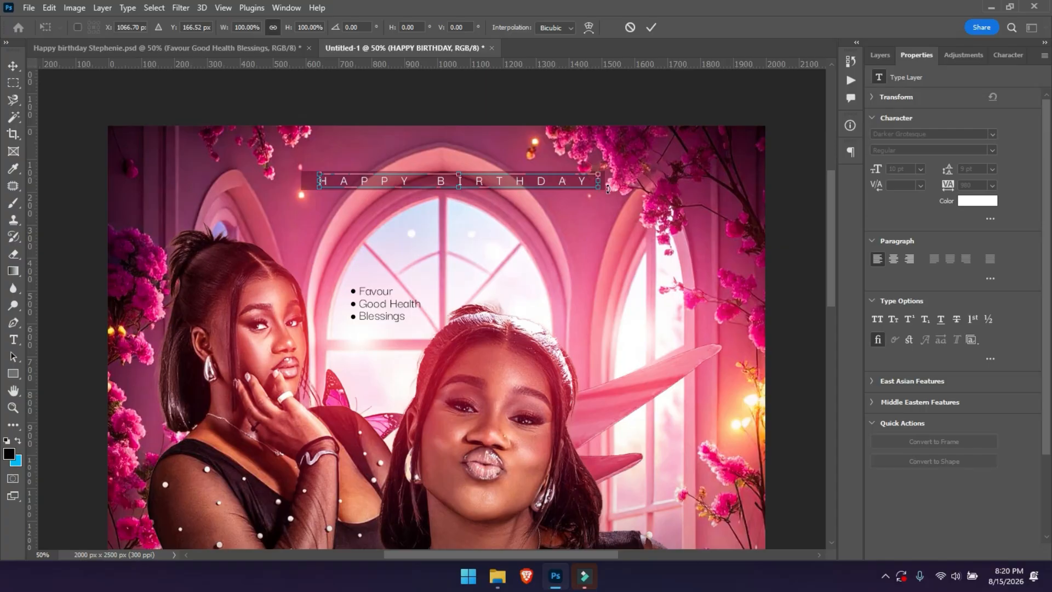
left_click_drag(600, 187, 570, 187)
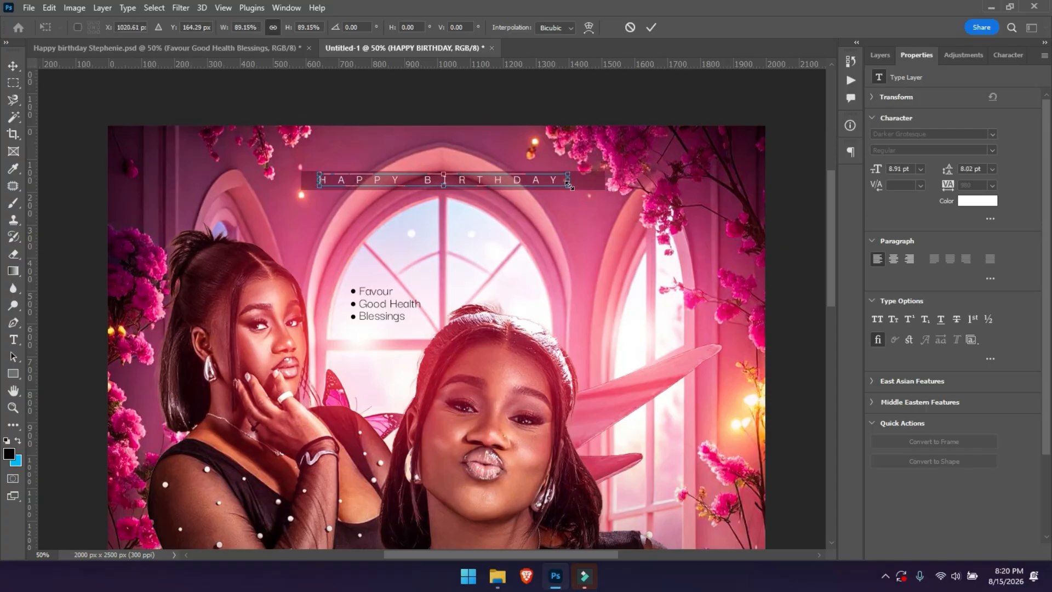
key("Return")
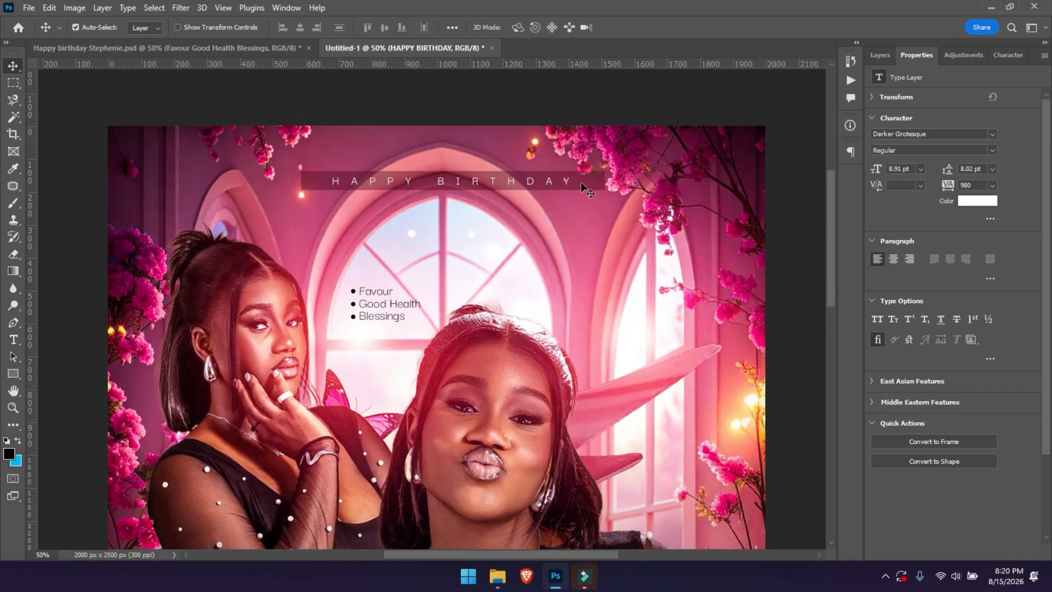
left_click(592, 187)
Add a layer mask to Rectangle 1 and paint out both bar ends with a soft brush.
left_click(880, 54)
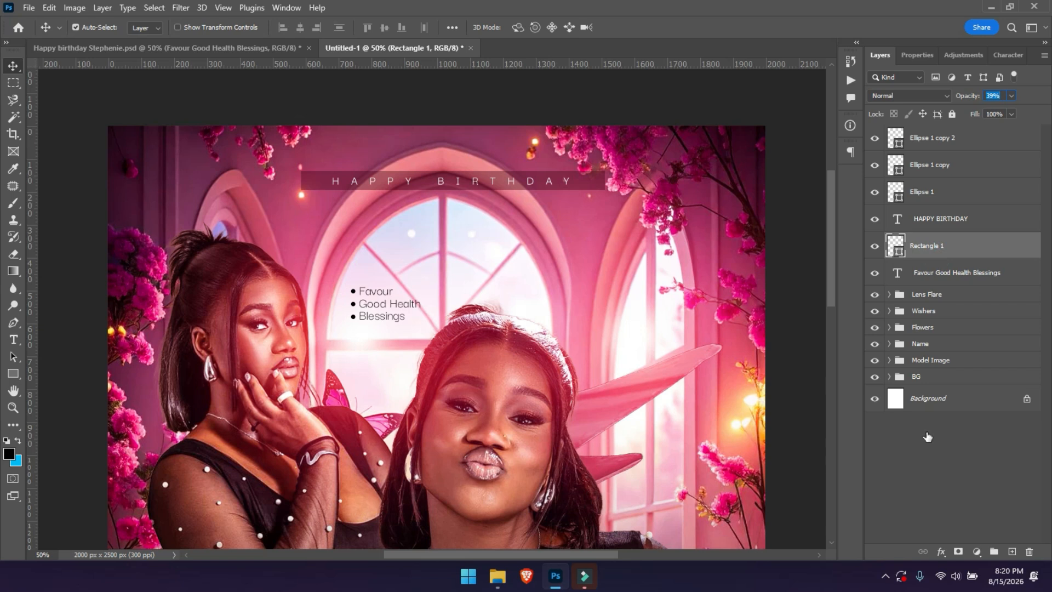
left_click(957, 551)
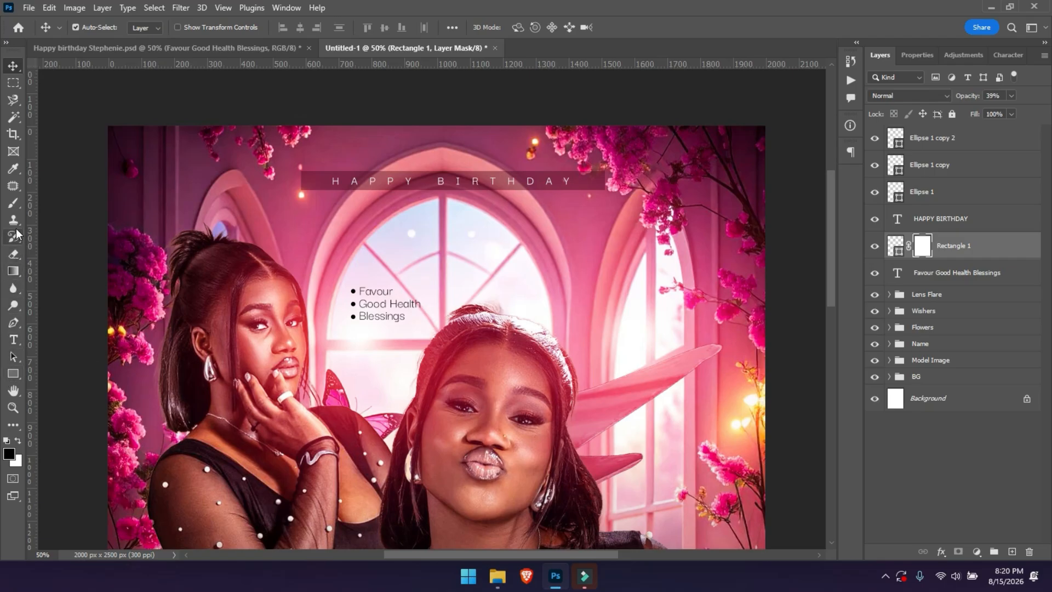
key("b")
left_click(17, 204)
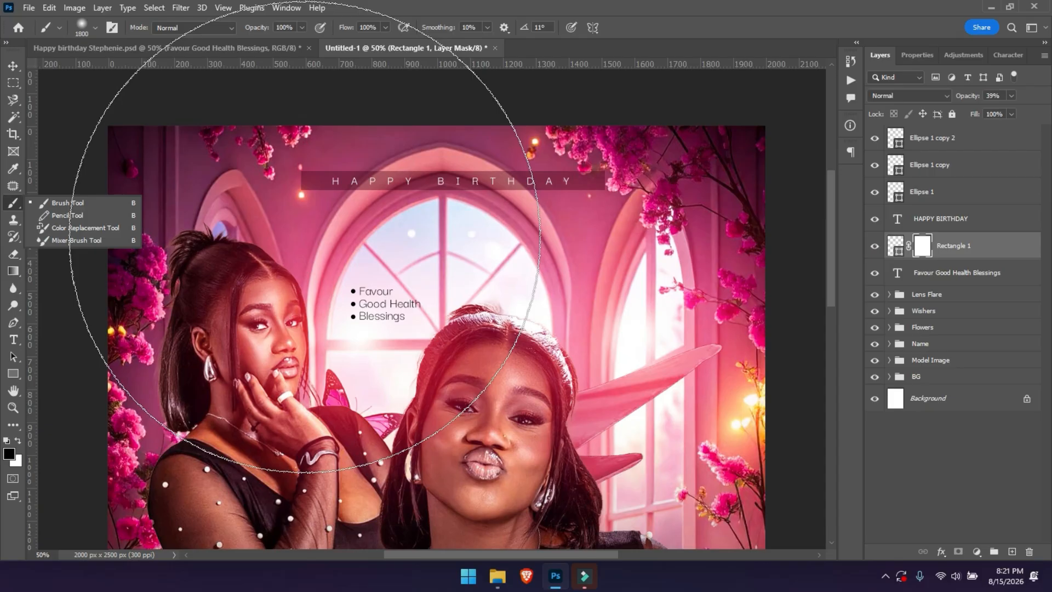
key("bracketleft")
key("bracketleft")
key("bracketleft")
key("bracketleft")
key("bracketleft")
key("bracketleft")
key("bracketleft")
key("bracketleft")
key("bracketleft")
key("bracketleft")
key("bracketleft")
key("bracketleft")
key("bracketleft")
key("bracketleft")
key("bracketleft")
key("bracketleft")
key("bracketleft")
key("bracketleft")
key("bracketleft")
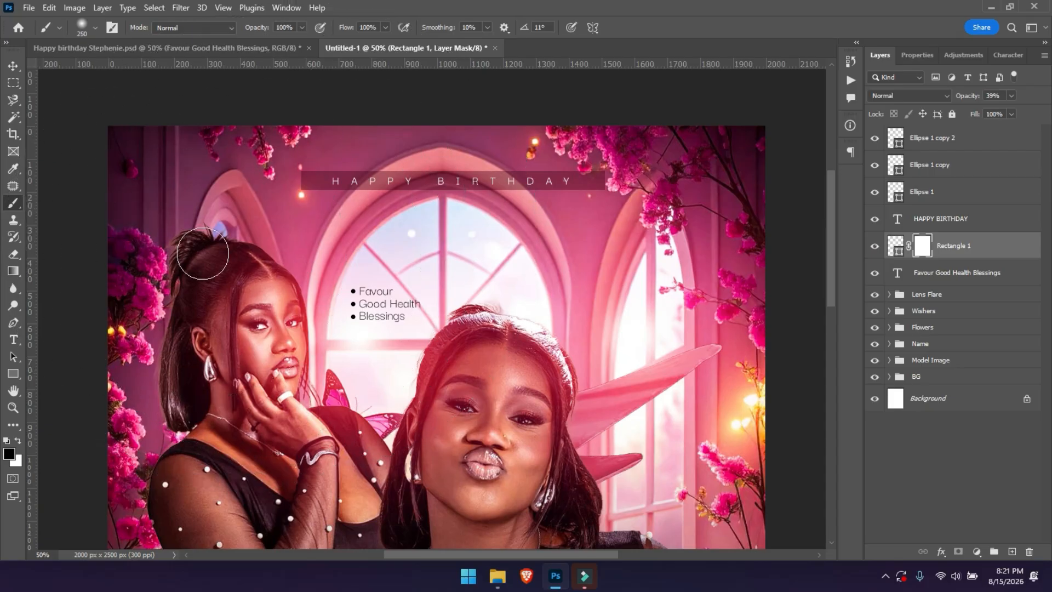
left_click(294, 178)
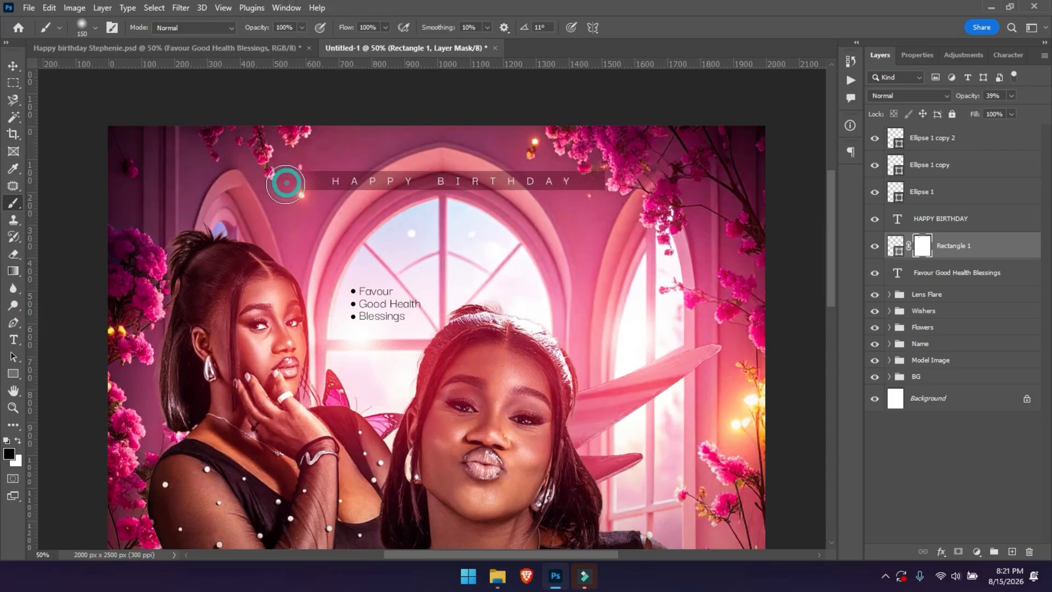
left_click(610, 176)
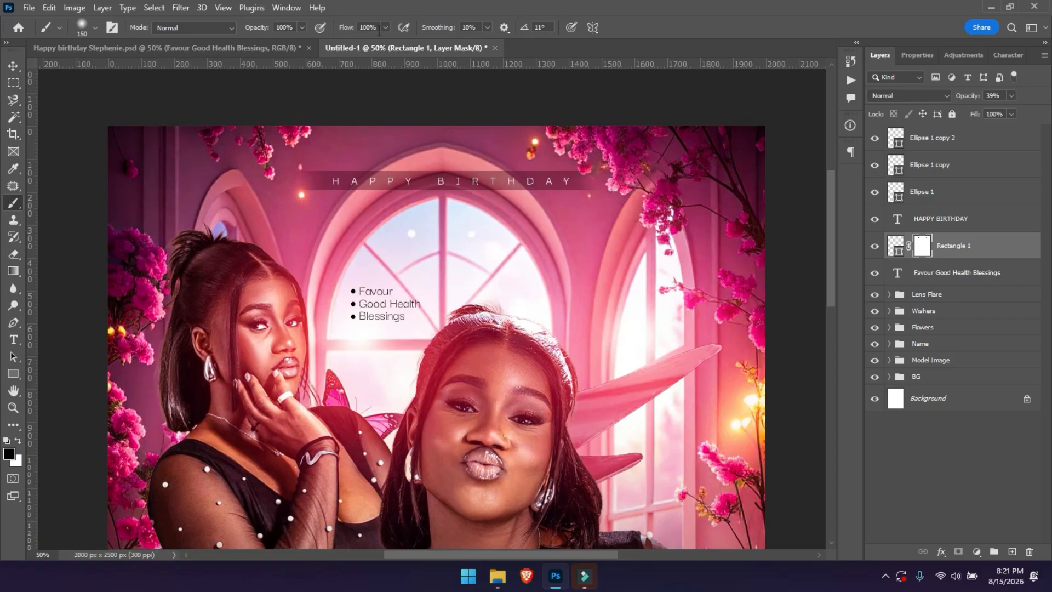
Lower the brush strength to 48% and the bar's fill to 59%.
left_click_drag(263, 32, 226, 33)
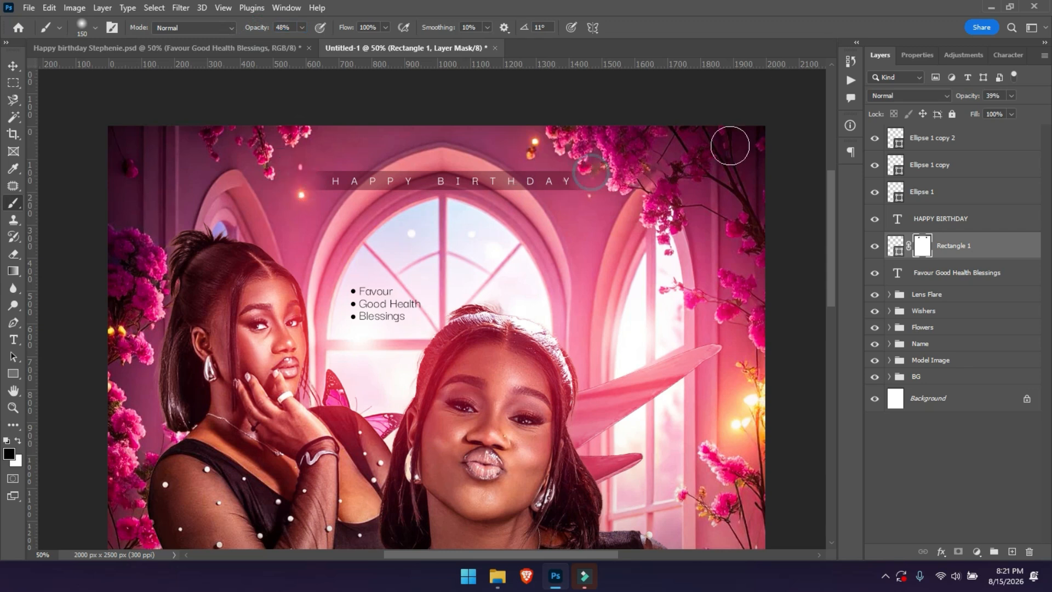
left_click_drag(974, 117, 949, 120)
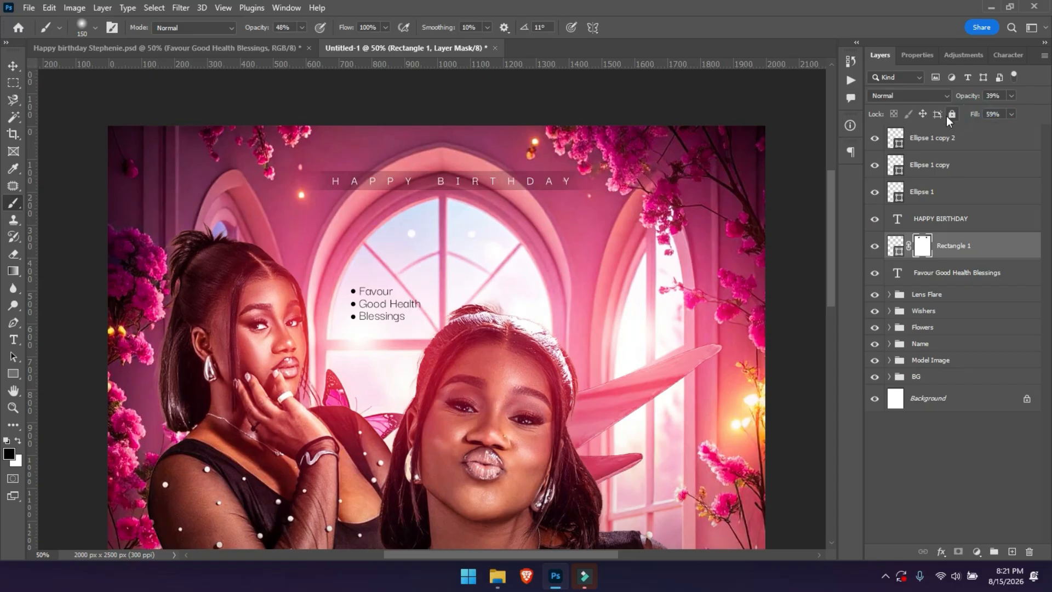
left_click_drag(971, 97, 973, 97)
Nudge the HAPPY BIRTHDAY text and its bar up together.
key("v")
key("ctrl+0")
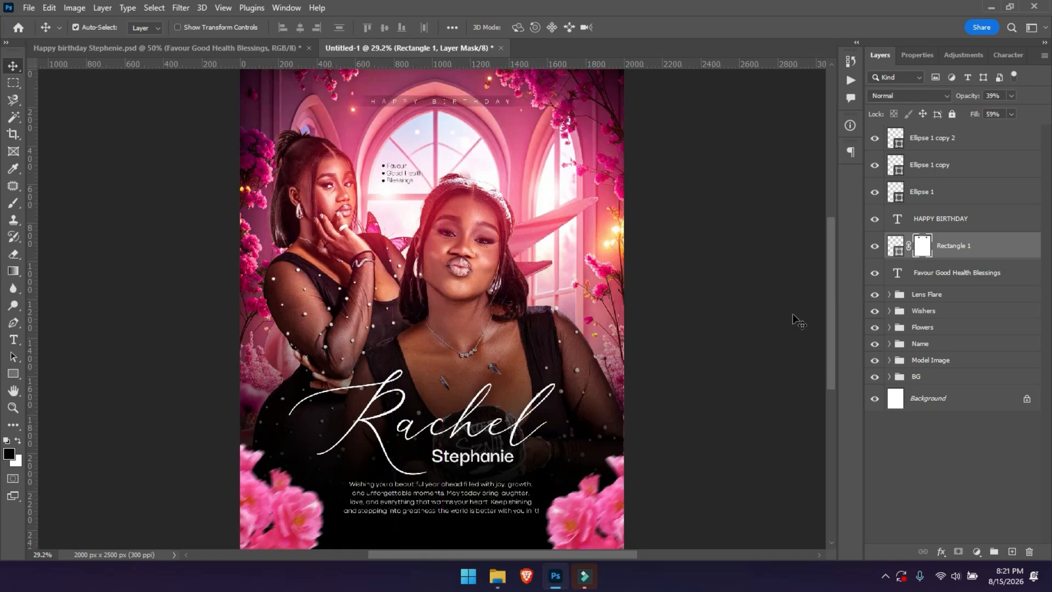
left_click(875, 247)
left_click(875, 246)
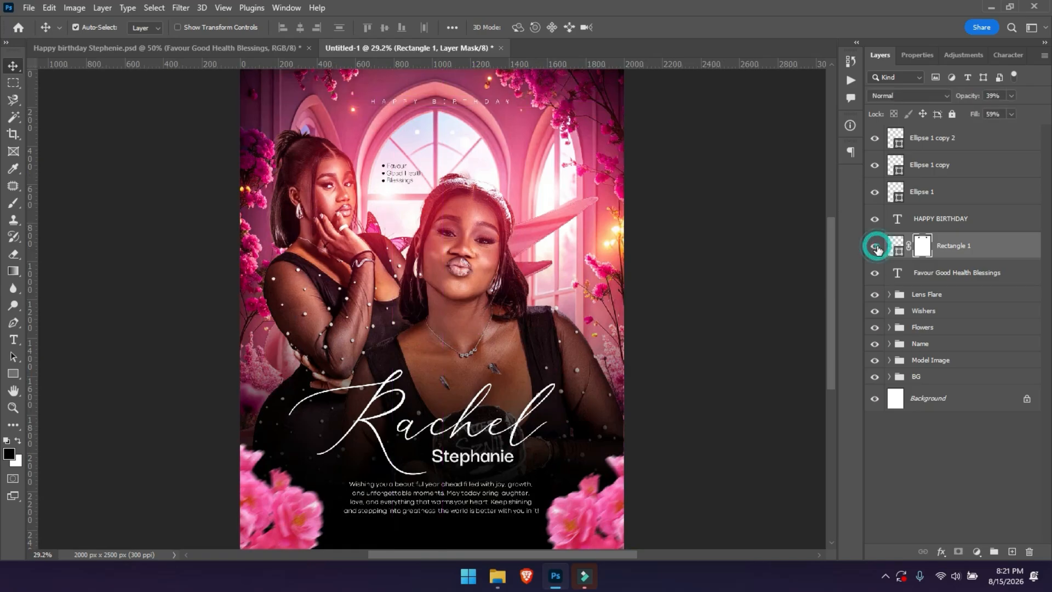
scroll(504, 307, "up", 1)
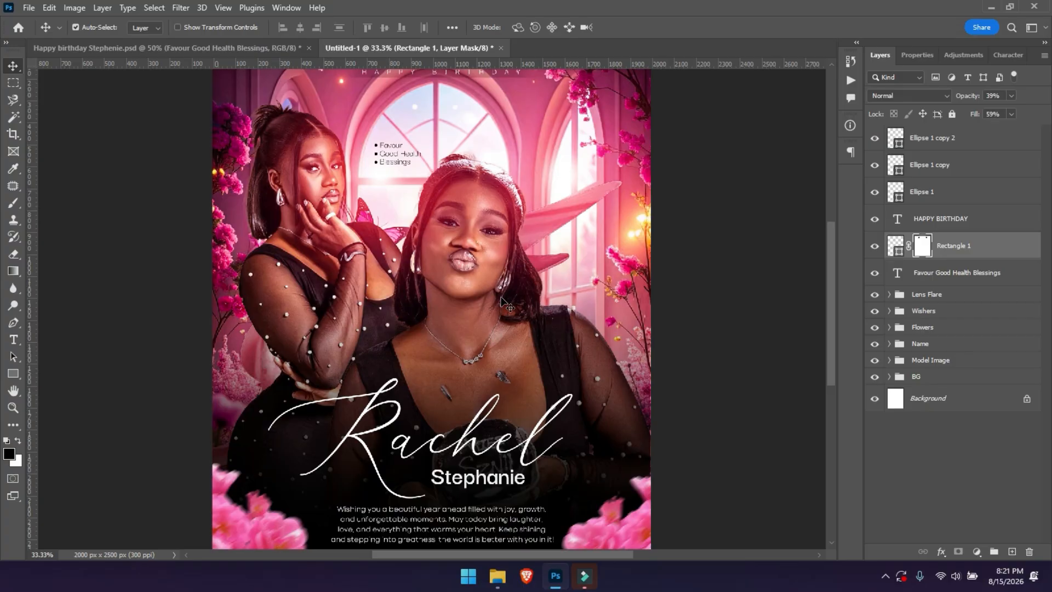
key("space")
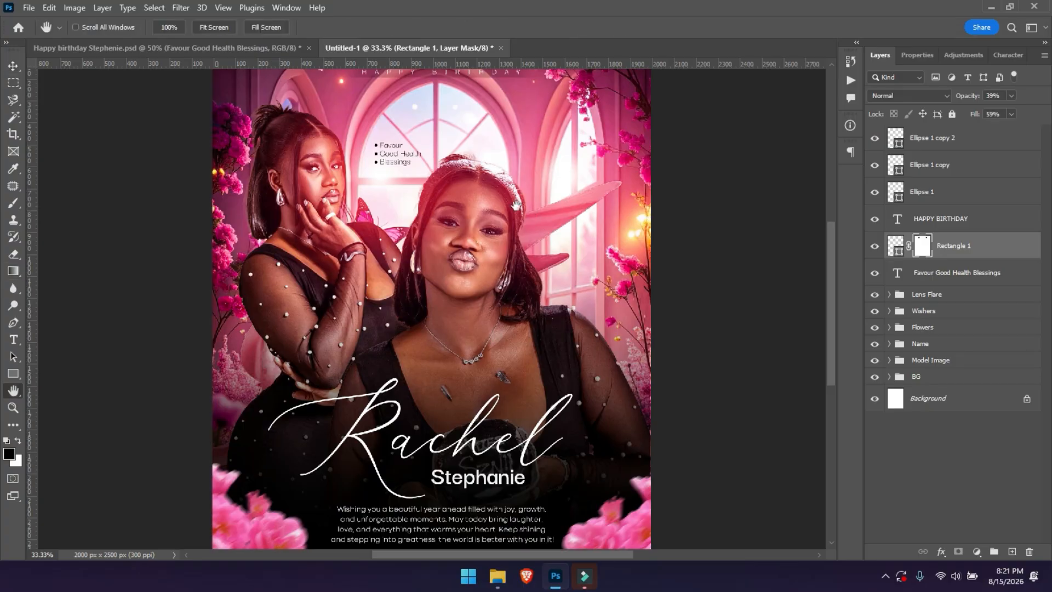
left_click_drag(479, 217, 482, 370)
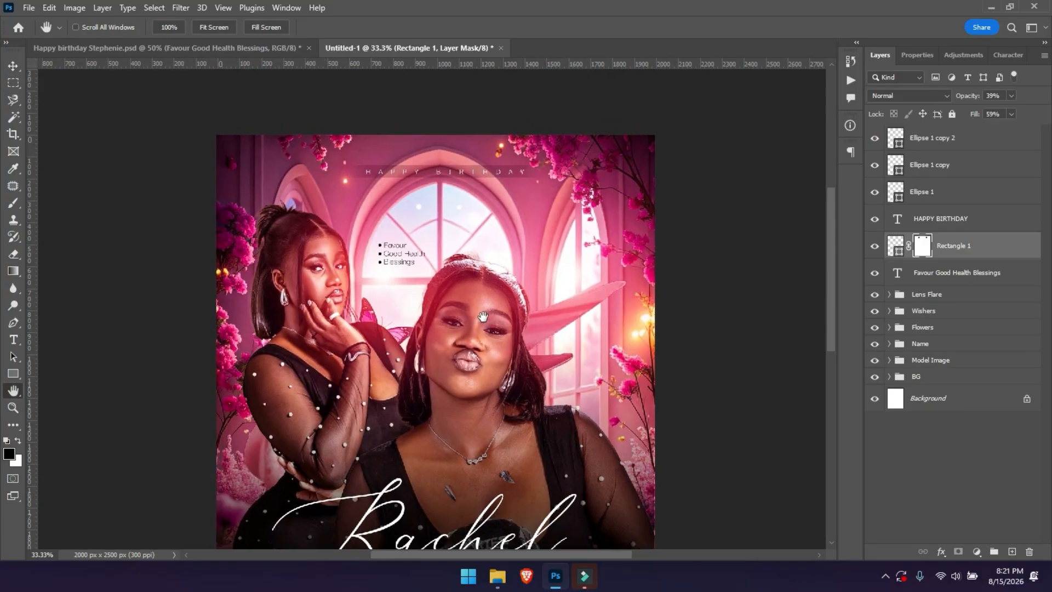
left_click(937, 219, "shift")
key("shift+Up")
key("shift+Up")
key("shift+Up")
key("shift+Up")
key("shift+Up")
key("shift+Up")
key("shift+Up")
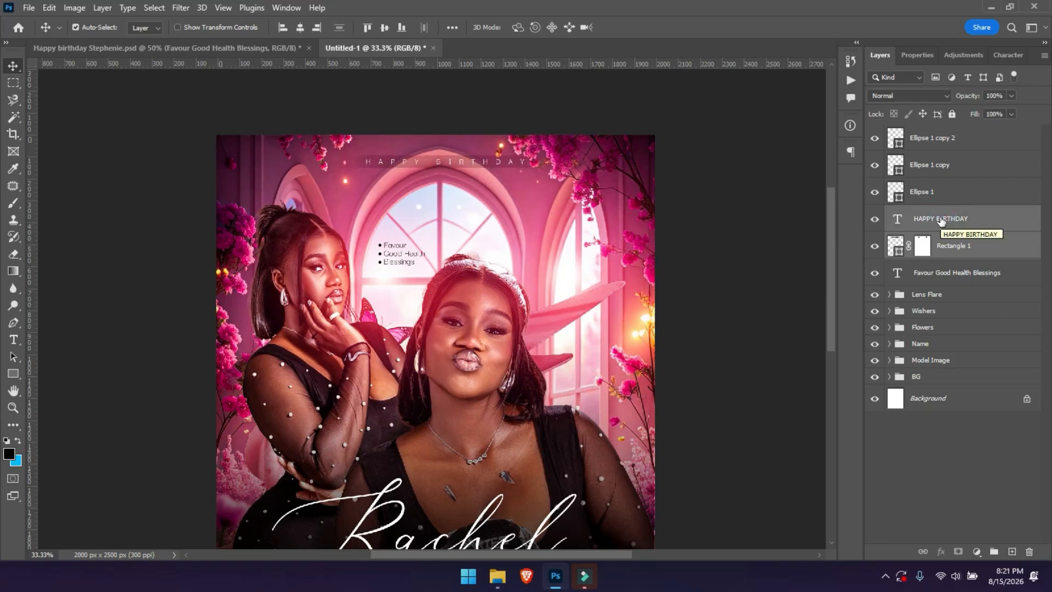
Group the six banner, list and bullet layers into a group named Text.
left_click(954, 272)
left_click(938, 142, "shift")
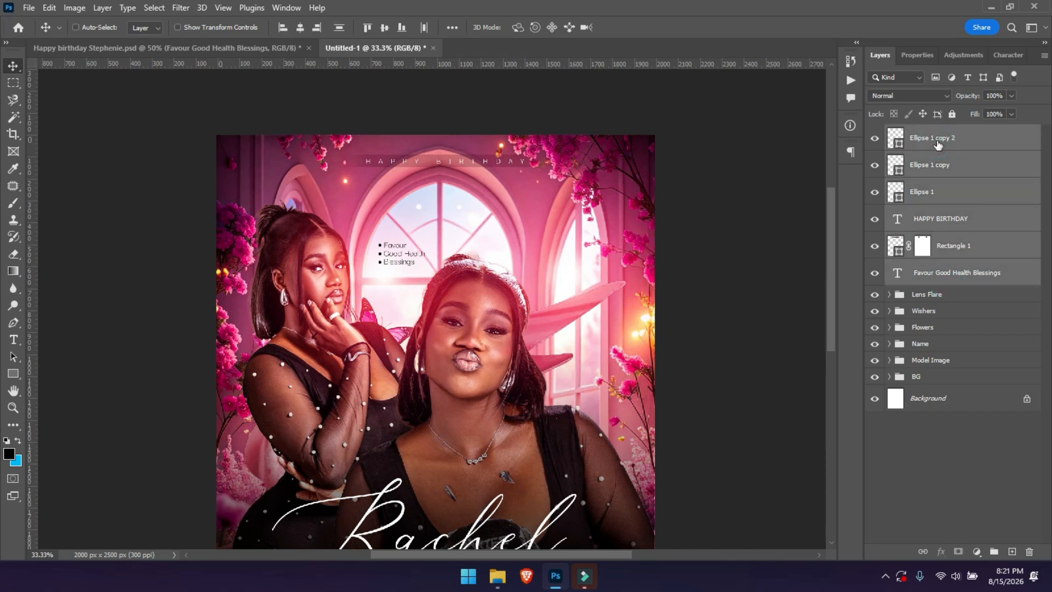
key("ctrl+g")
double_click(926, 132)
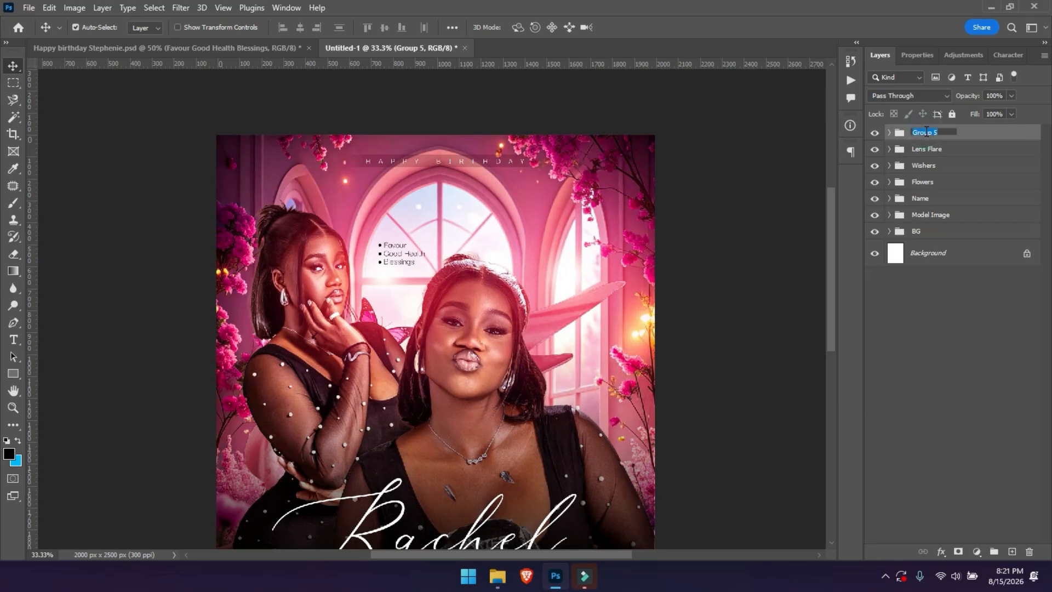
type("Text")
key("Return")
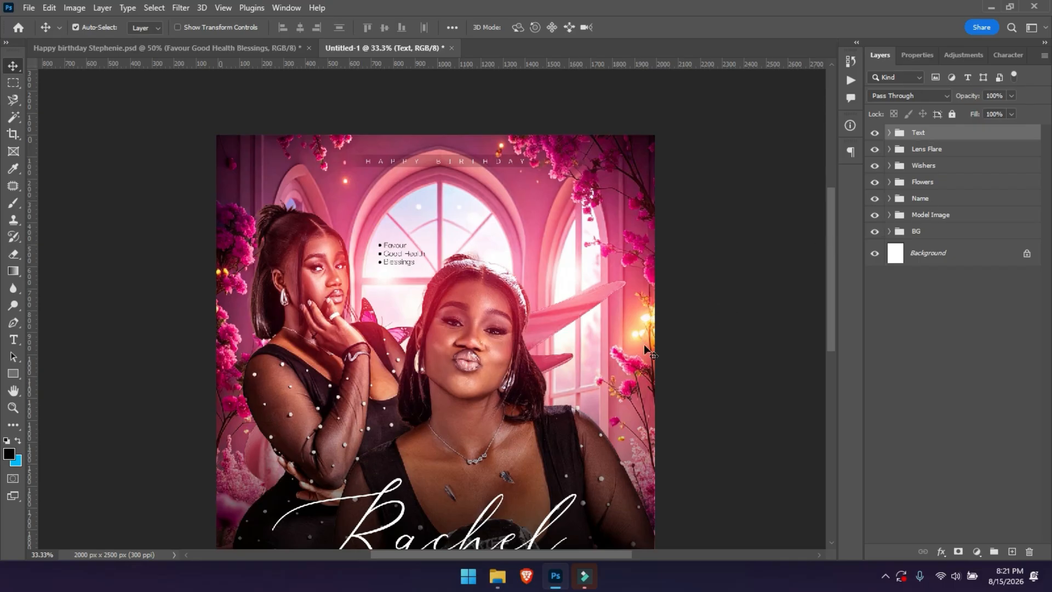
Draw a black 366 × 366 px circle beside the front woman's face.
left_click(15, 374)
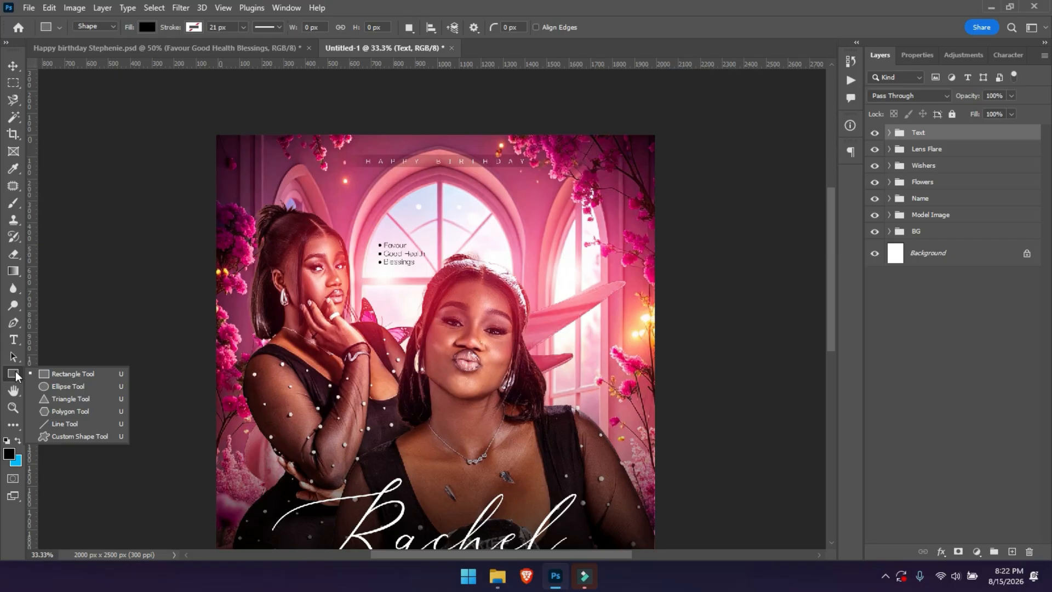
left_click(63, 387)
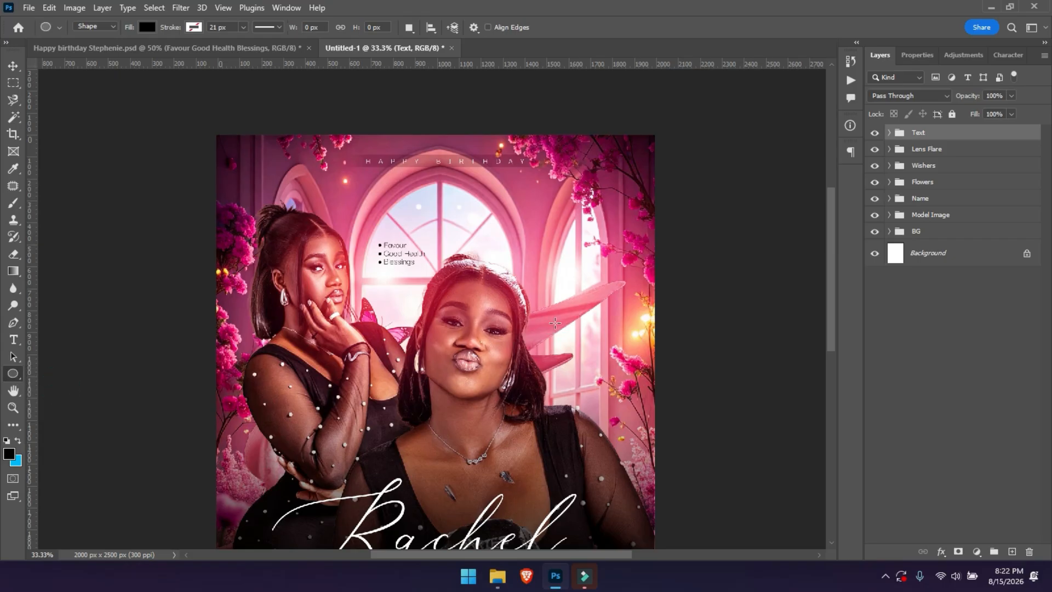
left_click_drag(542, 317, 623, 424)
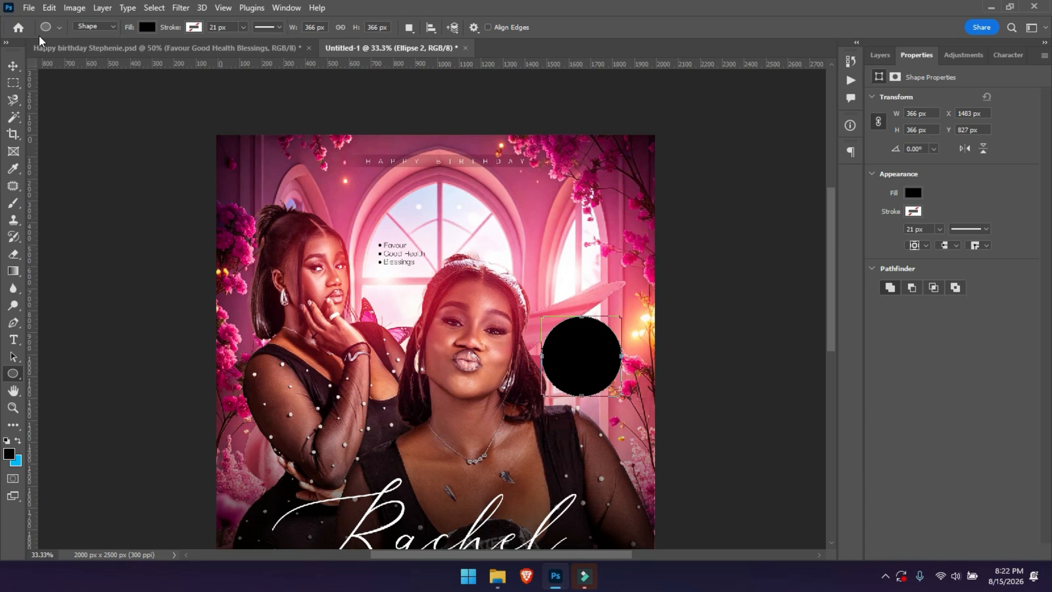
left_click(13, 65)
left_click(554, 378)
mouse_move(547, 384)
left_mouse_down()
mouse_move(537, 378)
mouse_move(546, 403)
left_mouse_up()
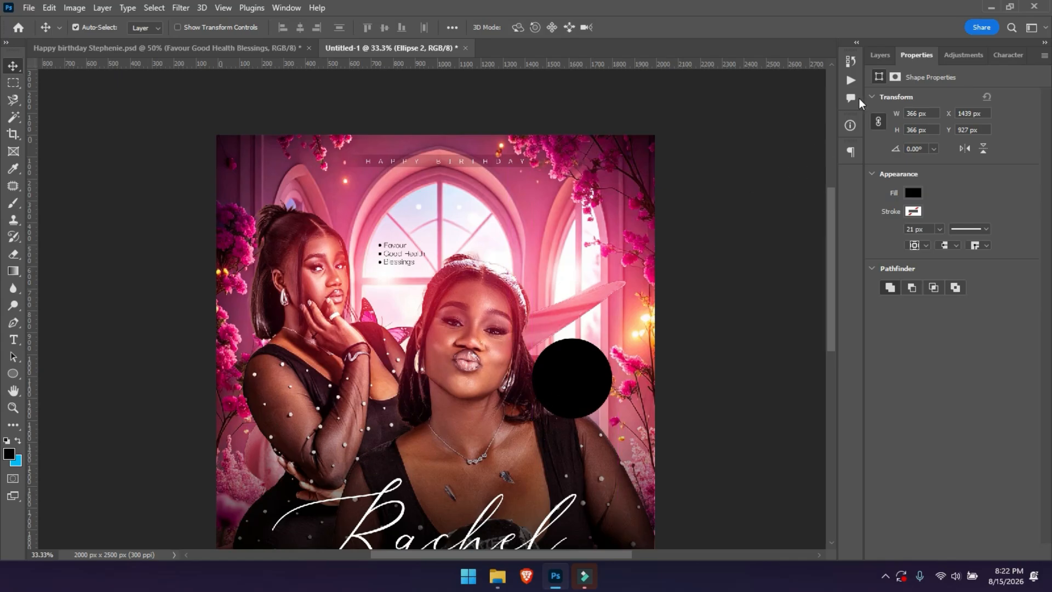
Set the circle's opacity to 77% and nudge it slightly higher.
left_click(880, 56)
mouse_move(970, 100)
left_mouse_down()
mouse_move(941, 104)
mouse_move(955, 100)
left_mouse_up()
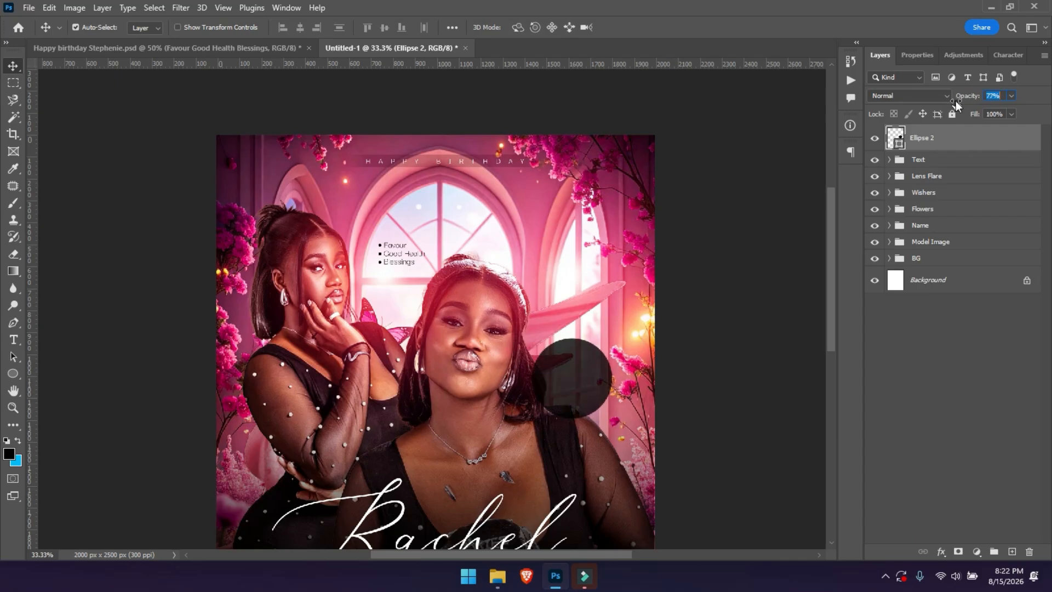
mouse_move(556, 384)
left_mouse_down()
mouse_move(574, 362)
mouse_move(557, 374)
left_mouse_up()
Type the two-line date text inside the circle and colour it white.
key("t")
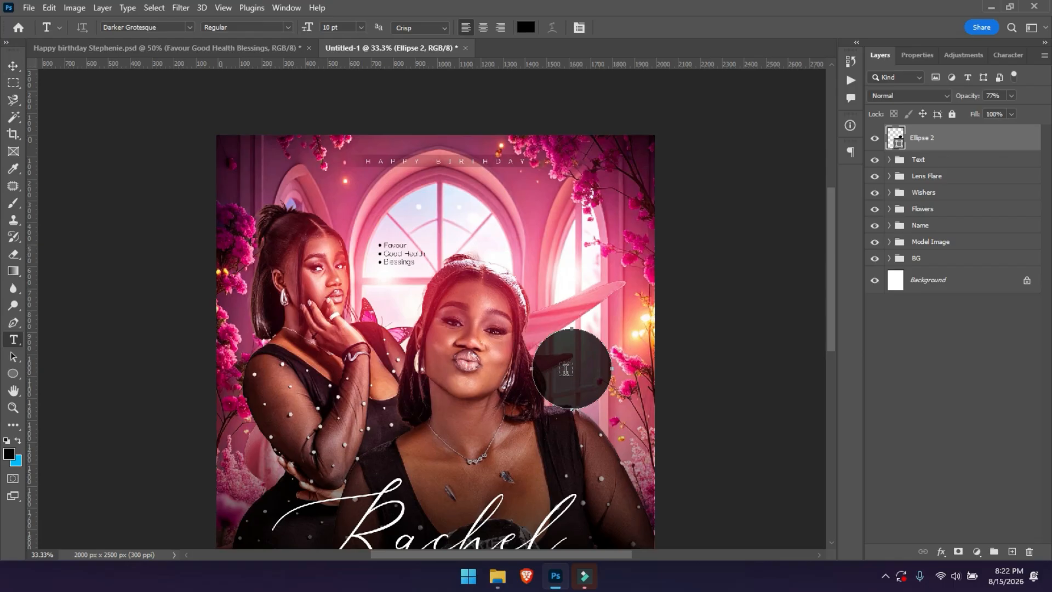
left_click(565, 367)
type("18th AUG")
scroll(557, 246, "down", 2)
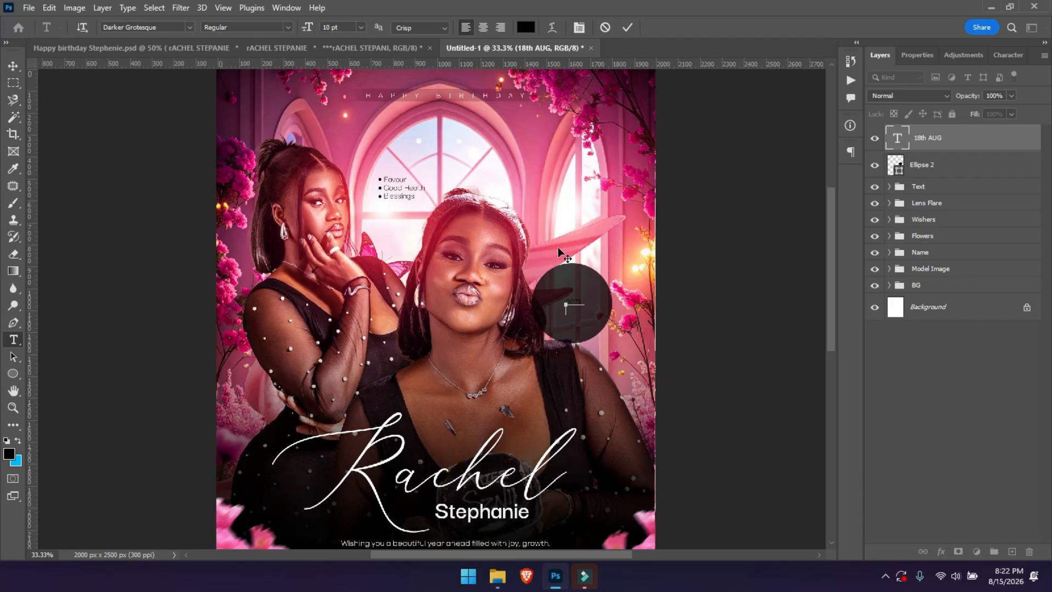
type("UG")
key("ctrl+a")
left_click(525, 27)
left_click(567, 213)
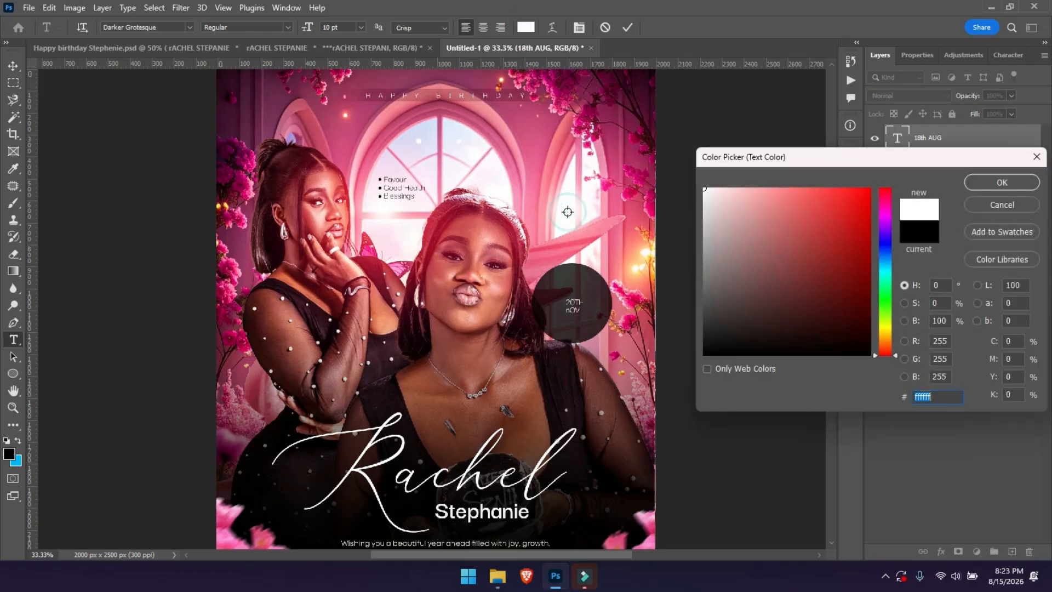
key("Return")
Set the date text to Darker Grotesque Bold at 21 pt.
left_click(913, 55)
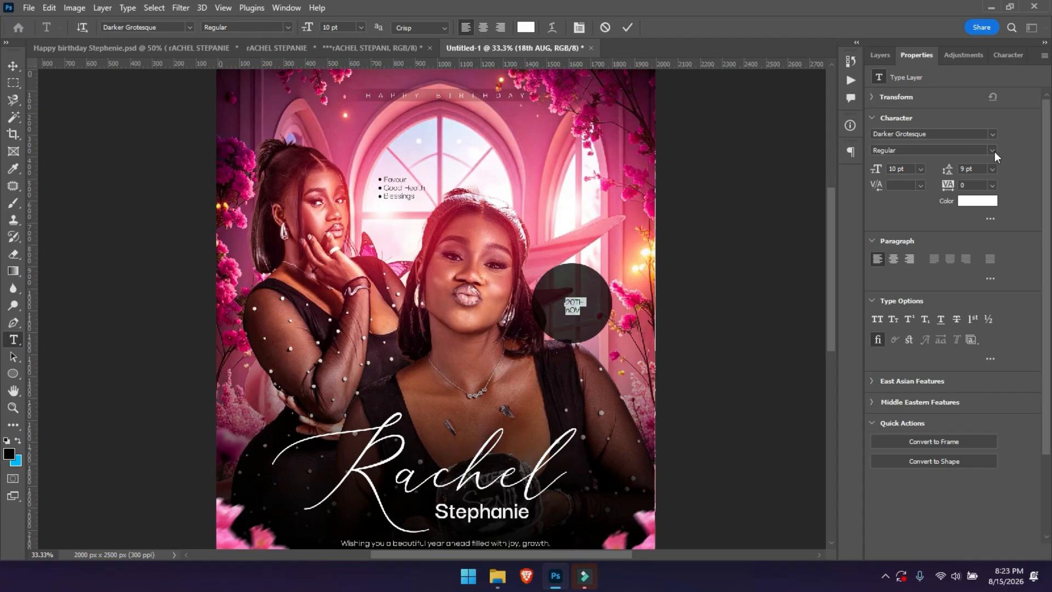
left_click(992, 151)
left_click(931, 194)
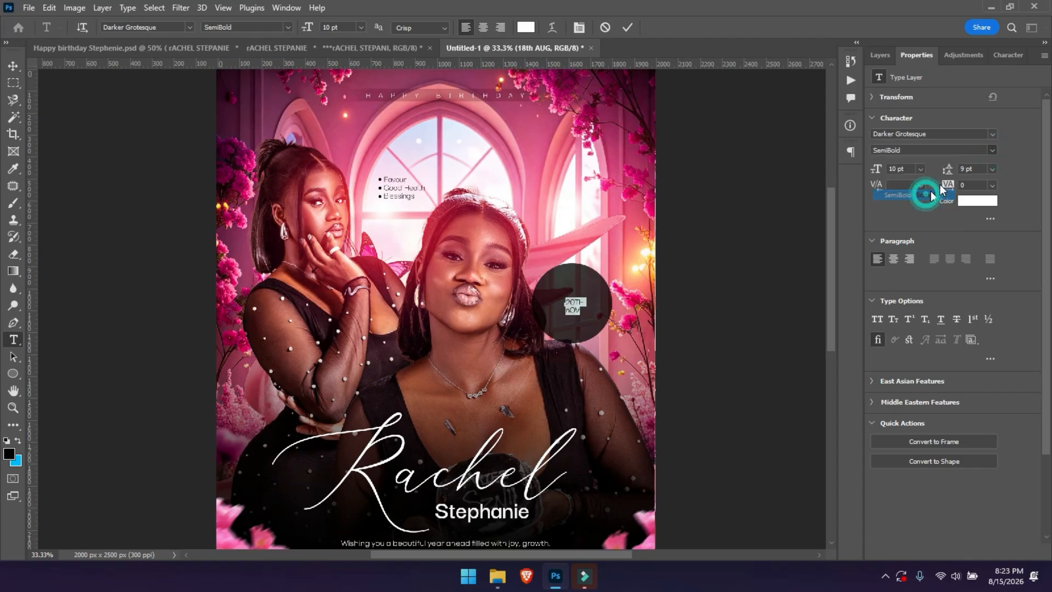
left_click_drag(876, 170, 882, 169)
left_click(991, 150)
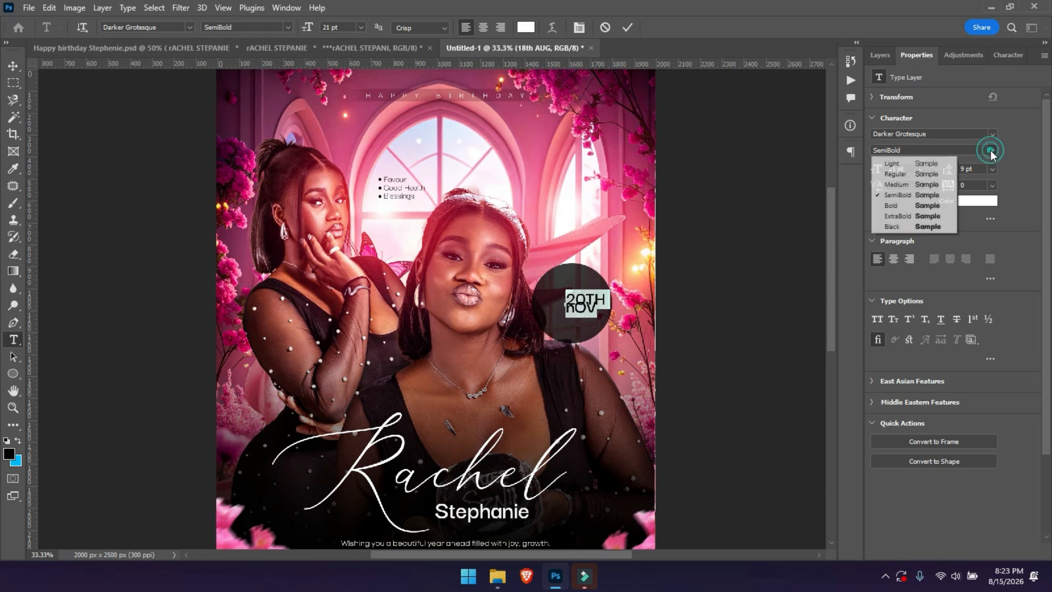
left_click(904, 207)
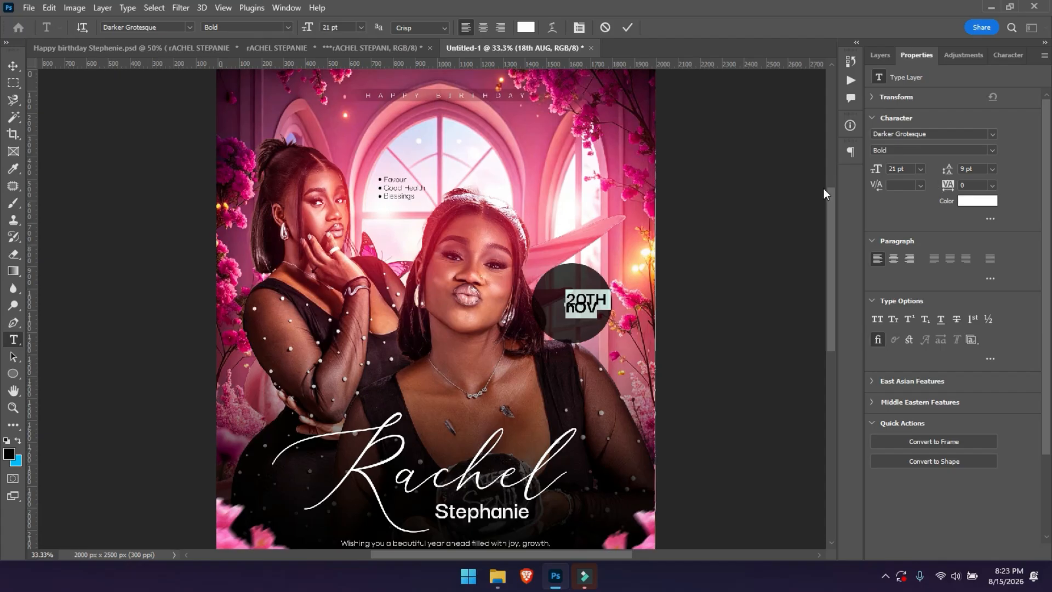
Centre-align the date with 15 pt leading and All Caps, and centre it in the circle.
left_click(892, 260)
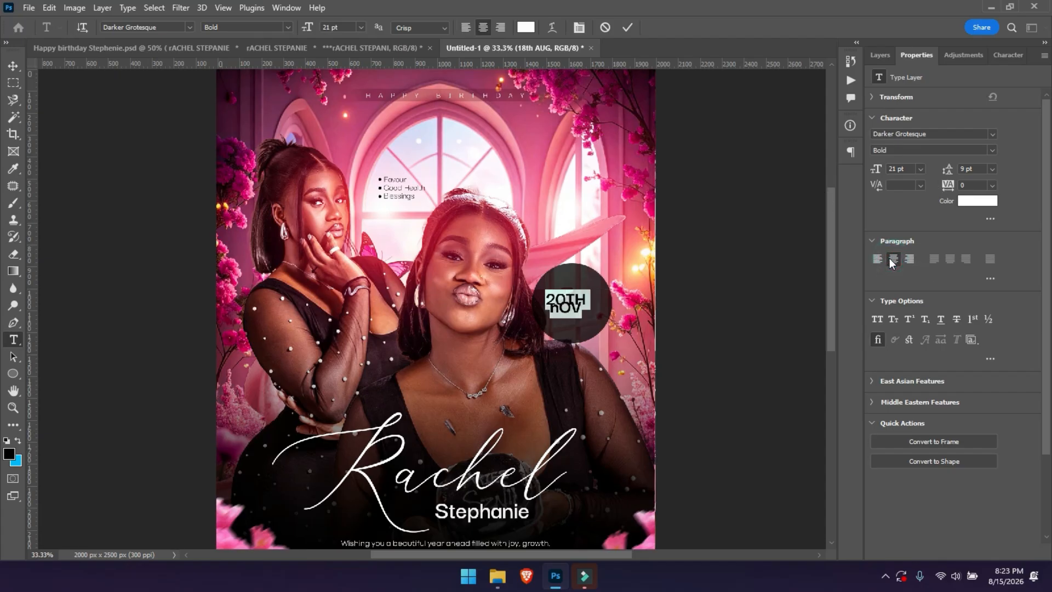
left_click_drag(948, 171, 954, 171)
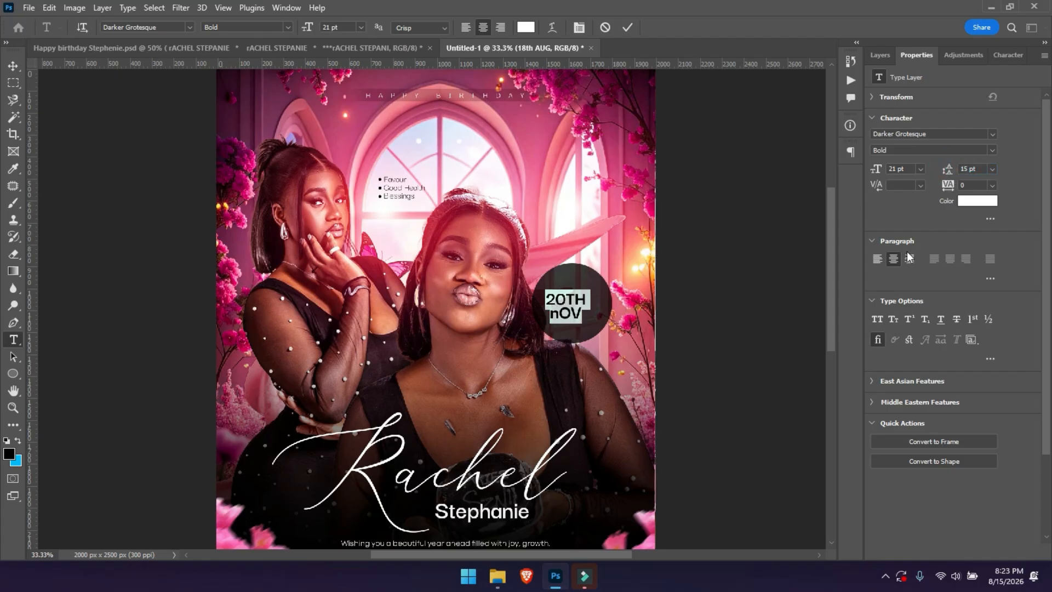
left_click(877, 318)
left_click(11, 67)
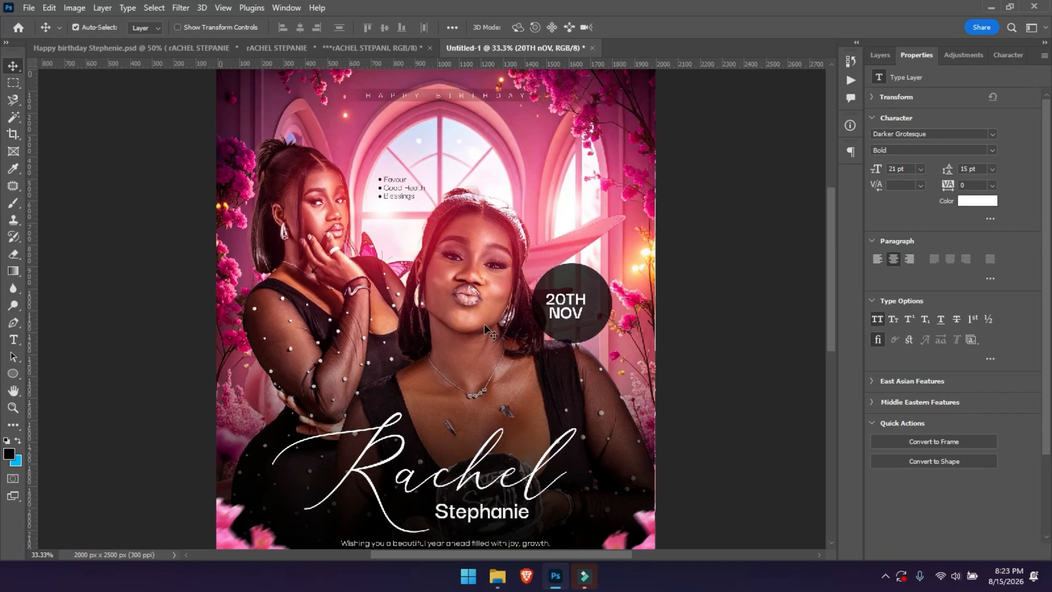
left_click_drag(560, 308, 566, 306)
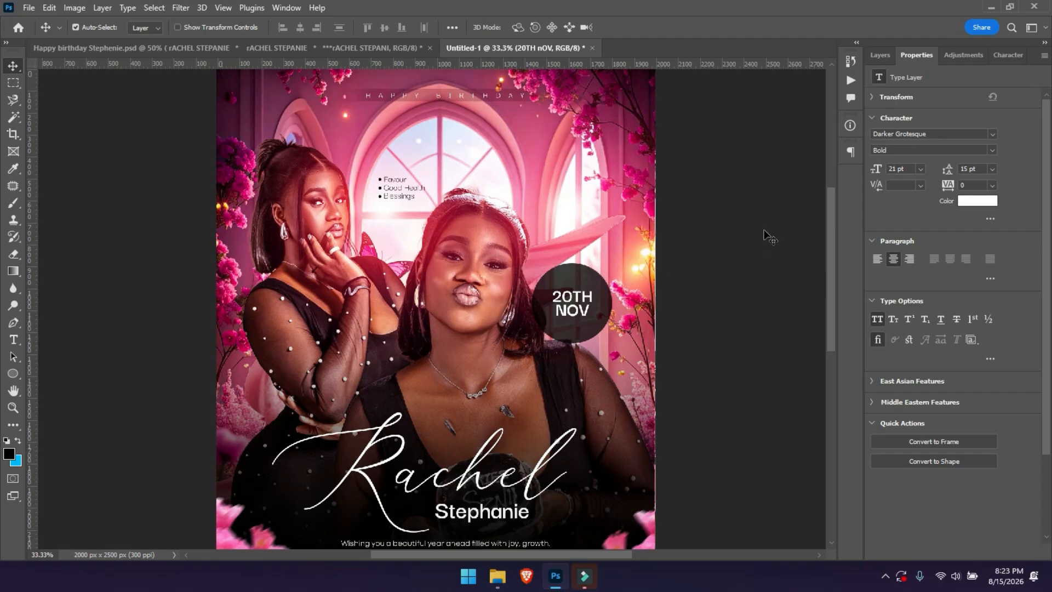
Enlarge the 20TH NOV date text to 107.65% with Free Transform.
key("ctrl+t")
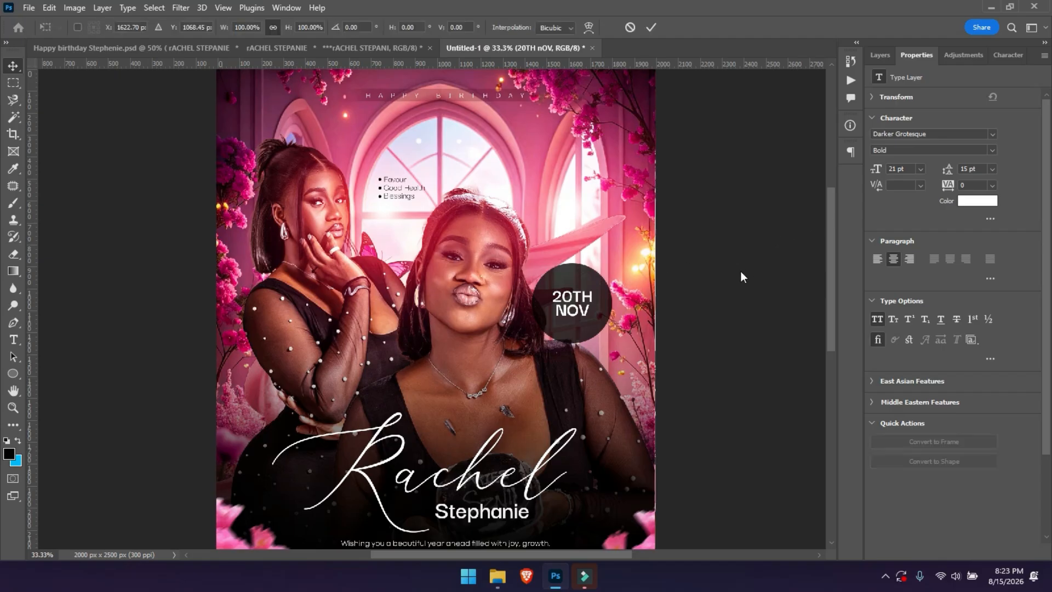
left_click_drag(593, 286, 595, 284)
key("Return")
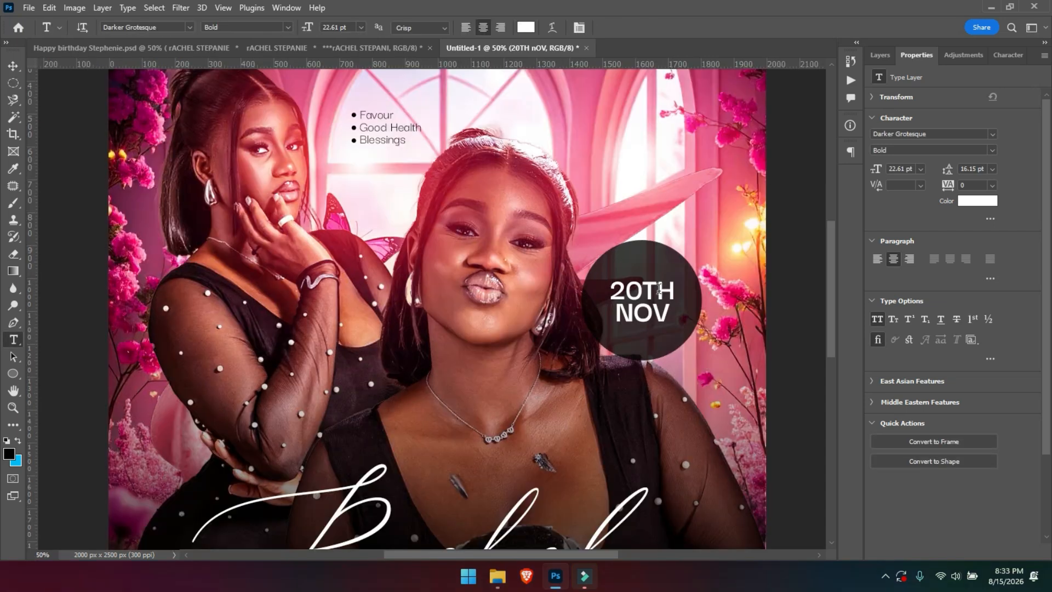
Draw a 352 × 352 px Ellipse in Path mode over the dark date circle.
left_click(14, 375)
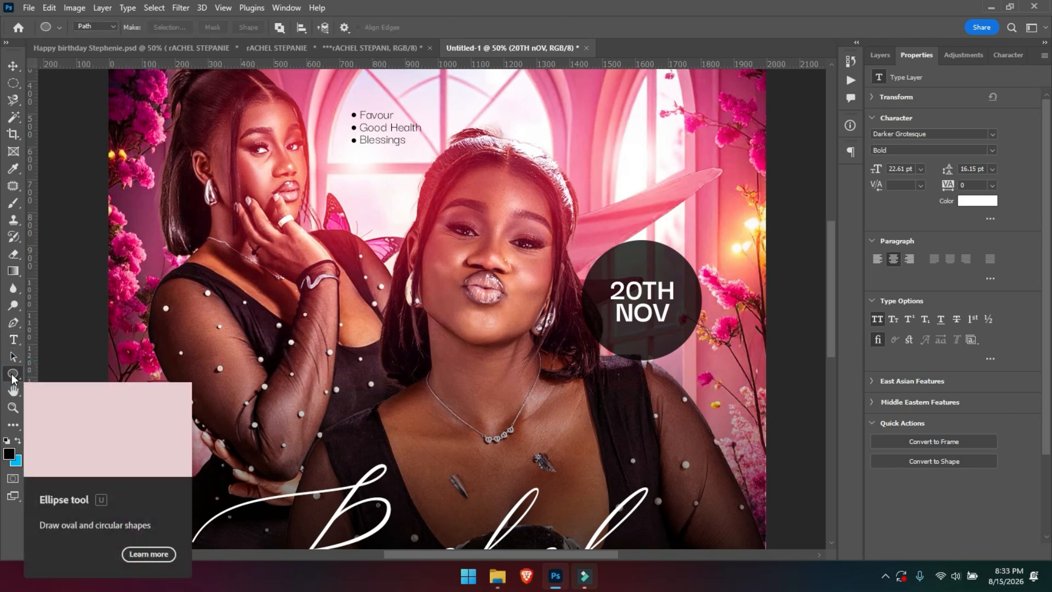
right_click(13, 374)
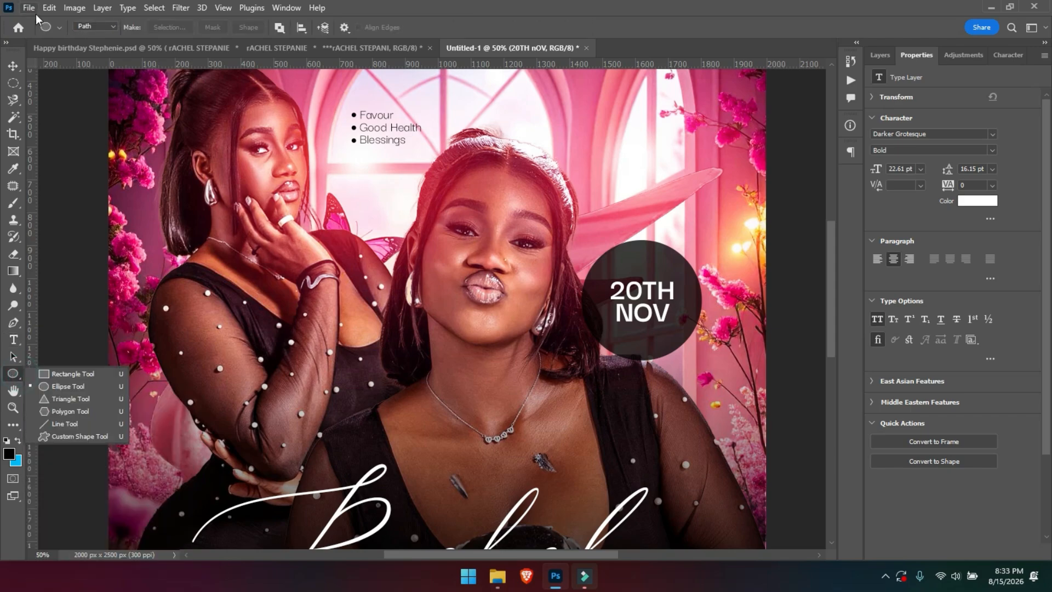
left_click(87, 27)
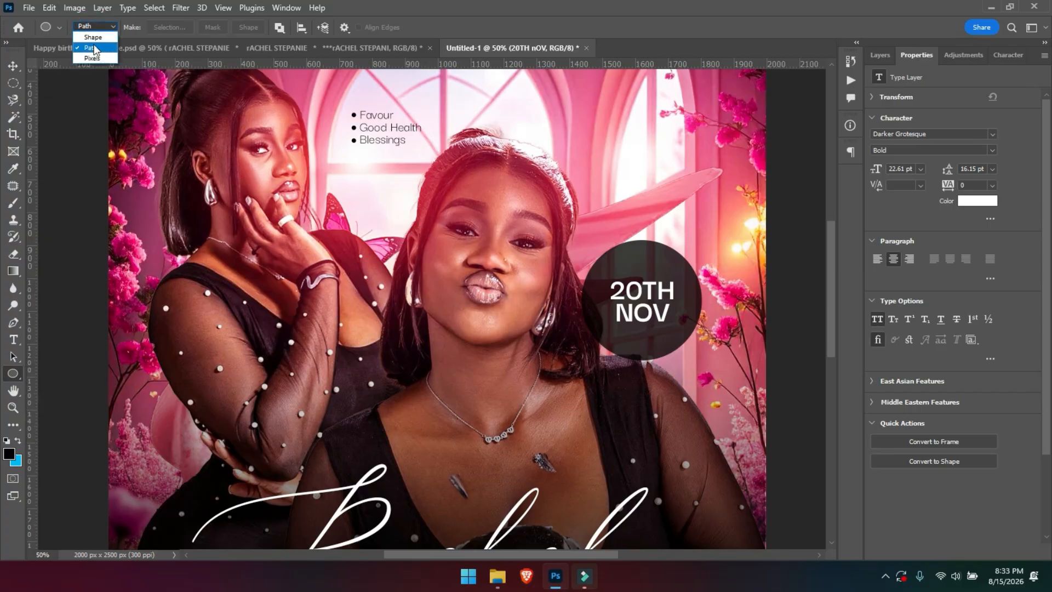
left_click(93, 48)
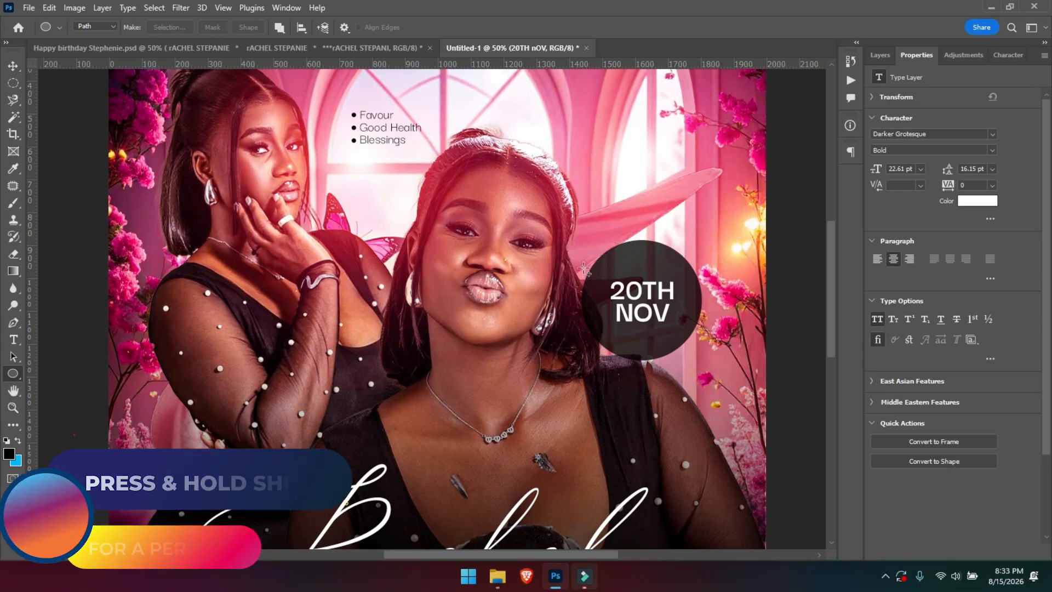
left_click_drag(585, 248, 699, 365)
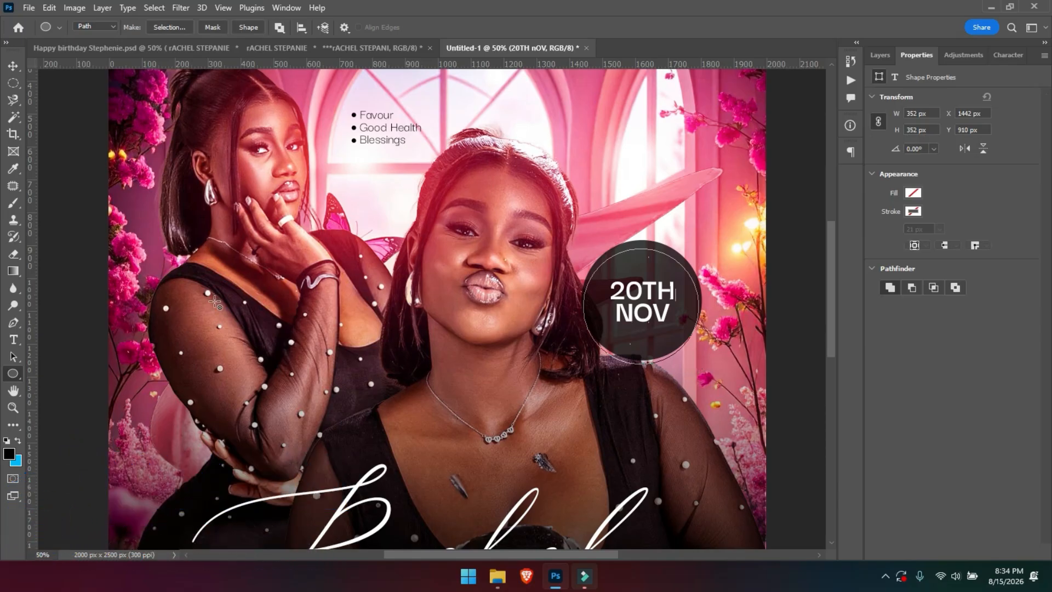
Zoom to 100% on the date circle, centre it in view, and select the Type tool.
left_click(13, 339)
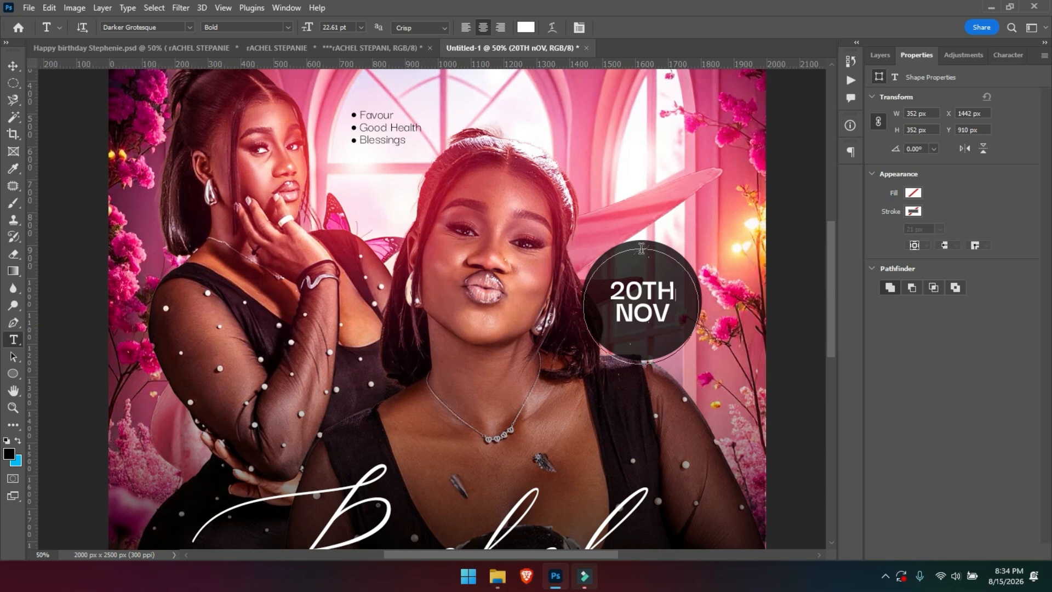
key("ctrl+plus")
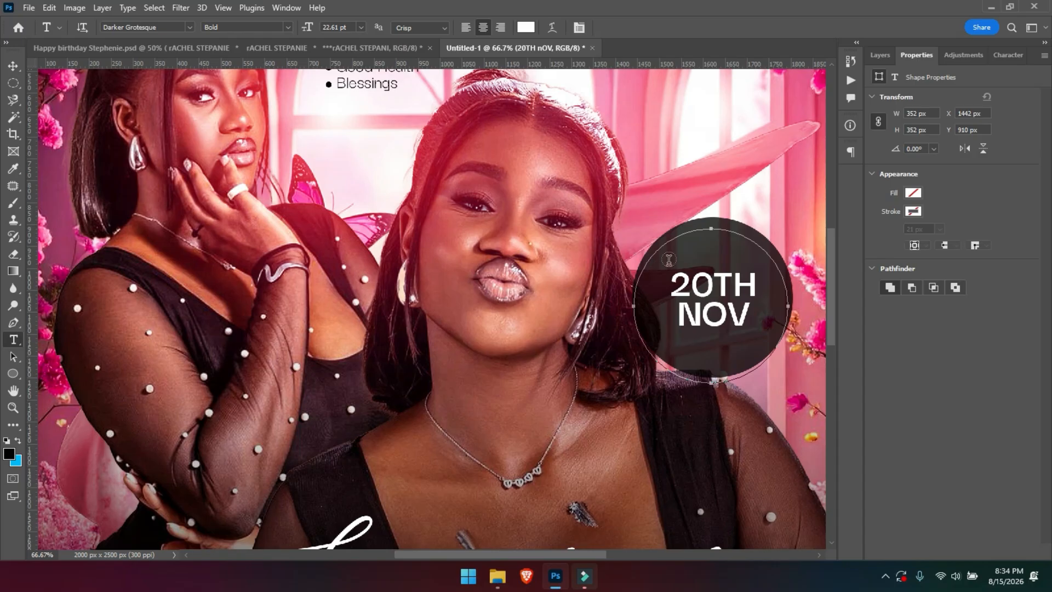
key("ctrl+plus")
key("space")
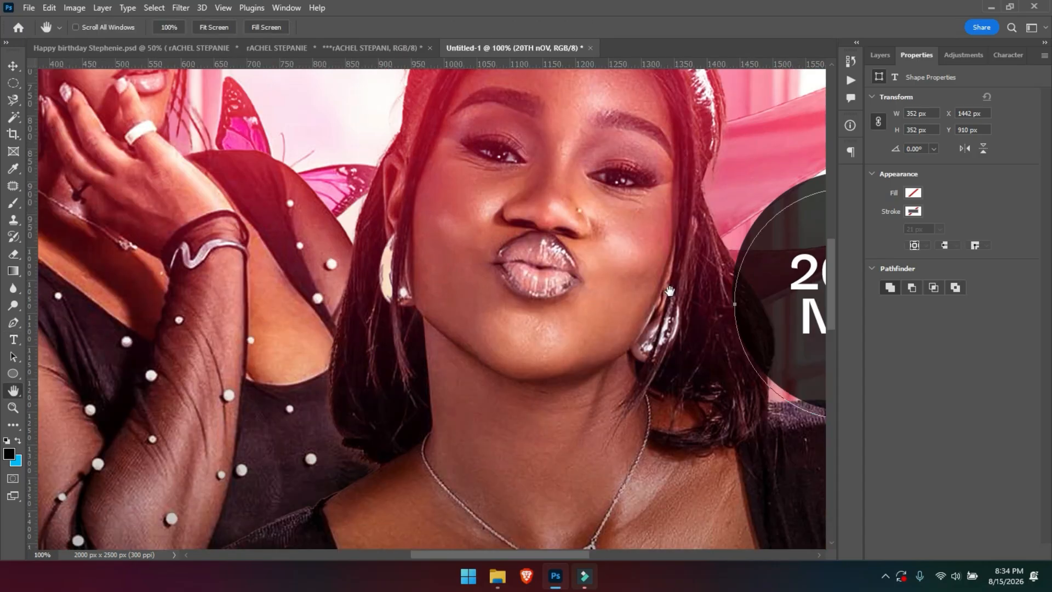
left_click_drag(586, 302, 306, 280)
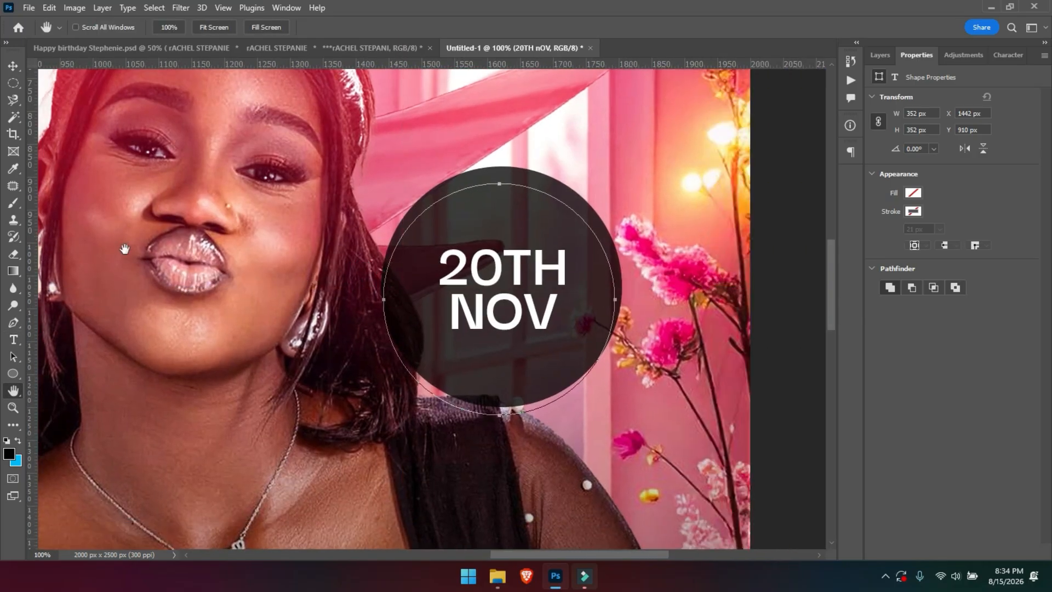
left_click(14, 341)
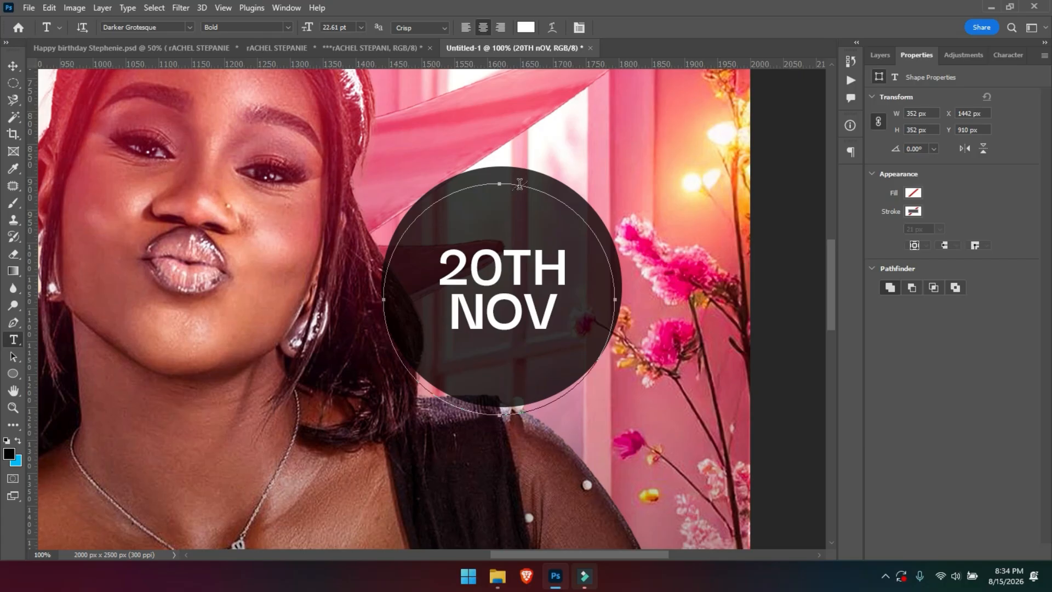
Add curved 'LOREM IPSUM DOLOR SIT' placeholder text along the edge of the dark 20TH NOV circle.
left_click(520, 184)
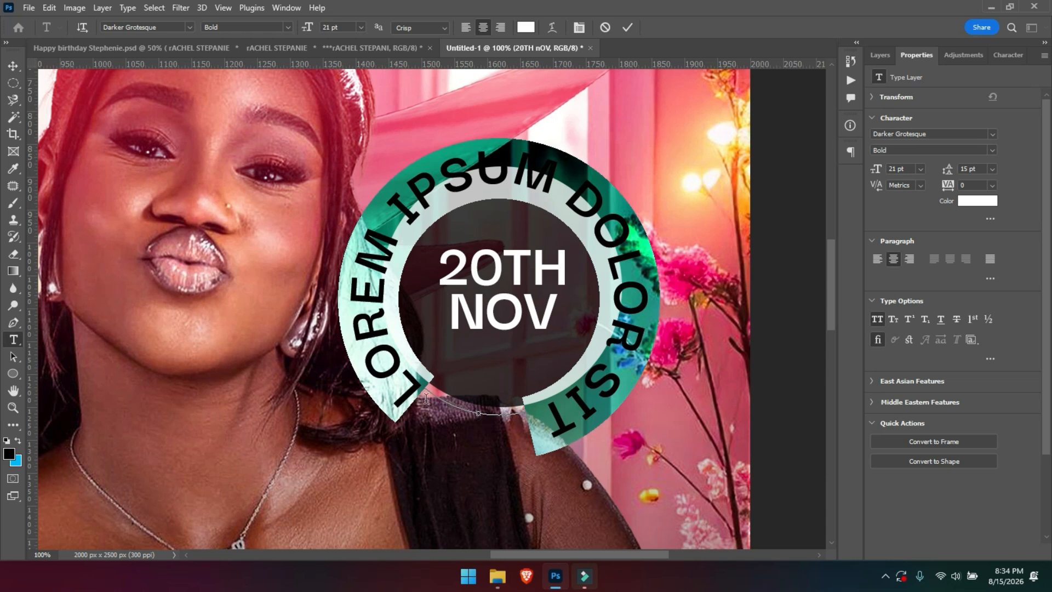
left_click(13, 373)
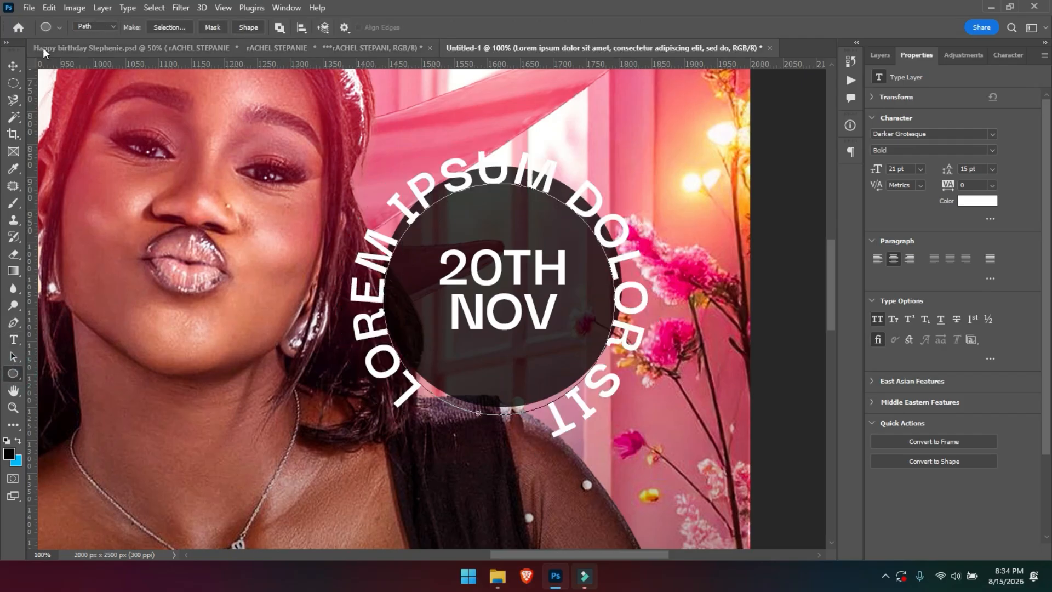
left_click(13, 66)
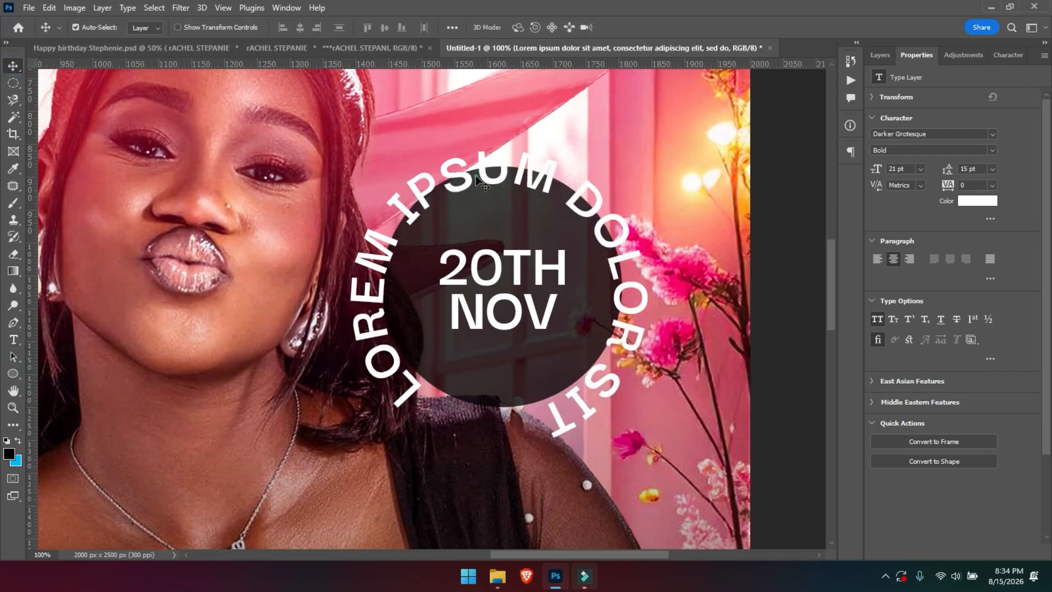
Paste the celebrant's name repeated with asterisks into the ring text and set it to 6 pt.
double_click(502, 171)
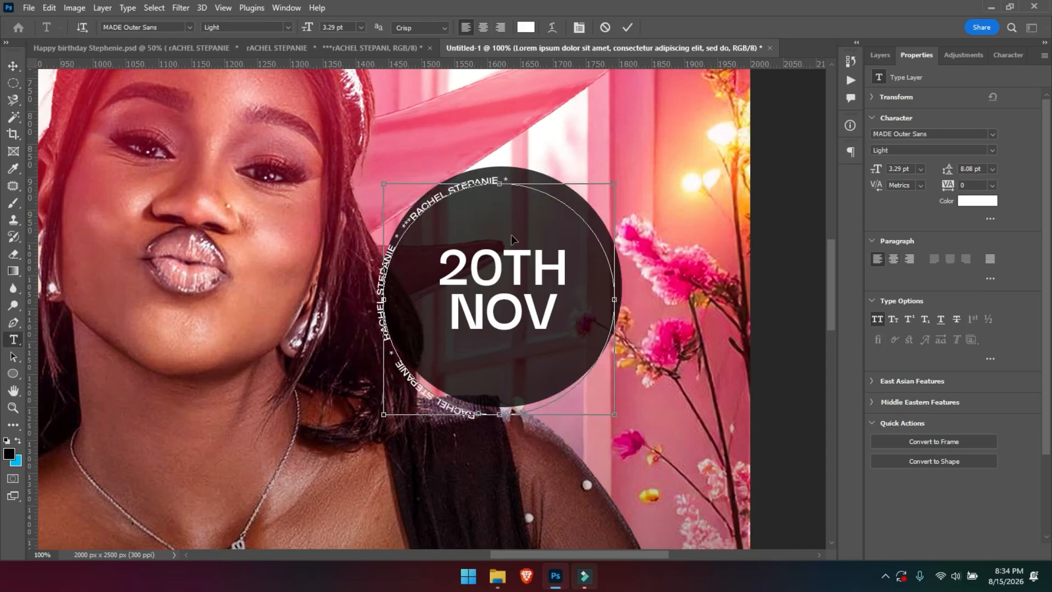
key("ctrl+a")
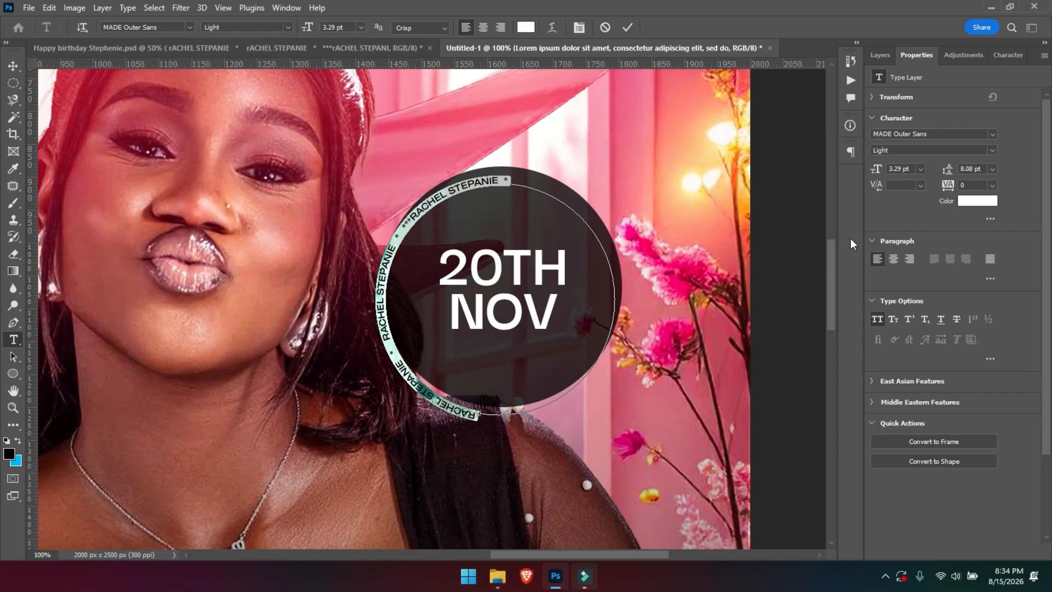
left_click_drag(880, 171, 879, 171)
left_click(895, 168)
key("Down")
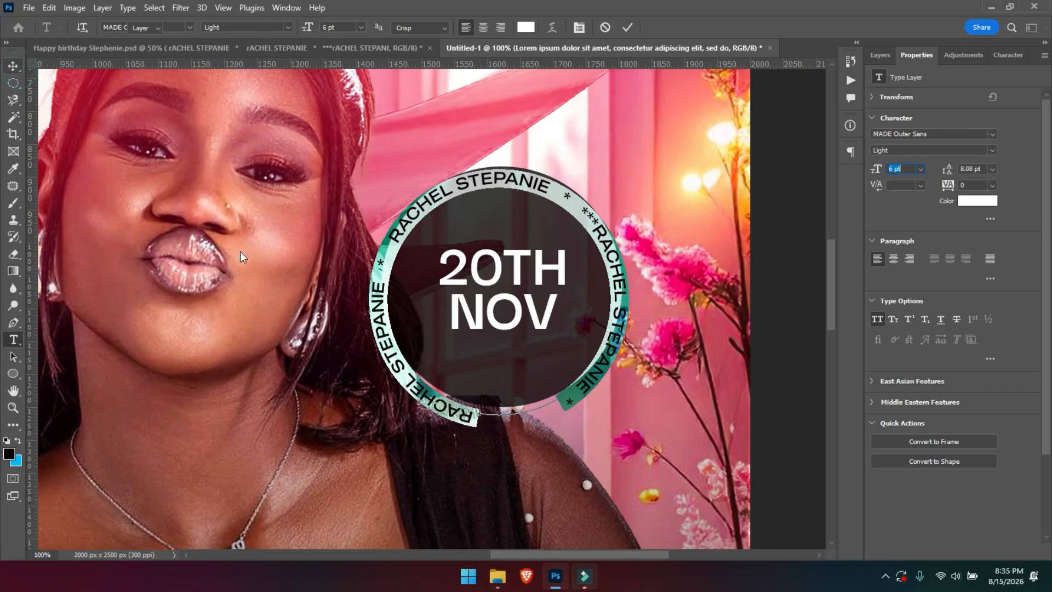
left_click(13, 65)
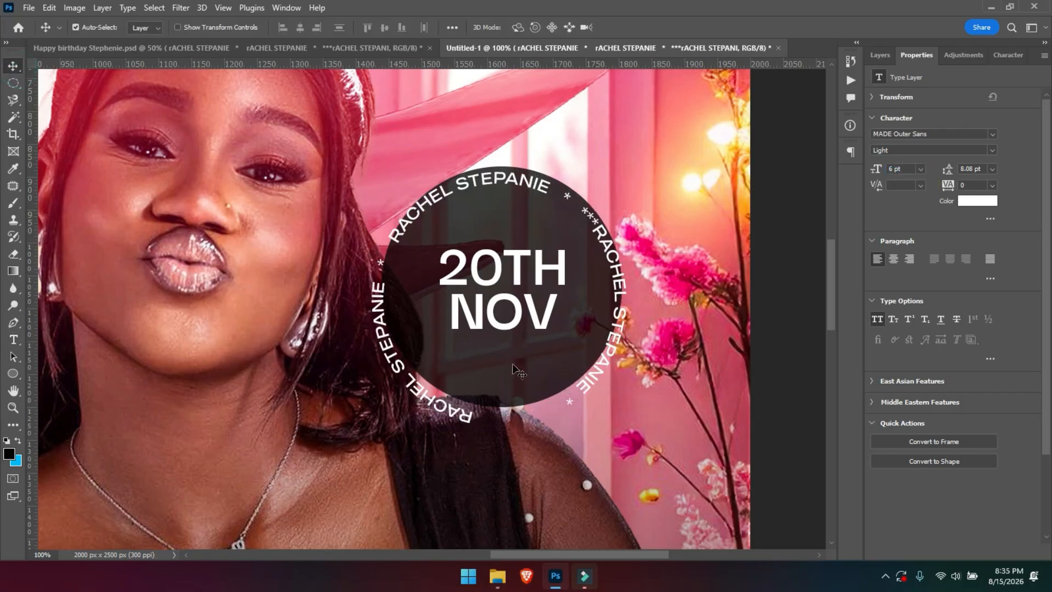
key("ctrl+t")
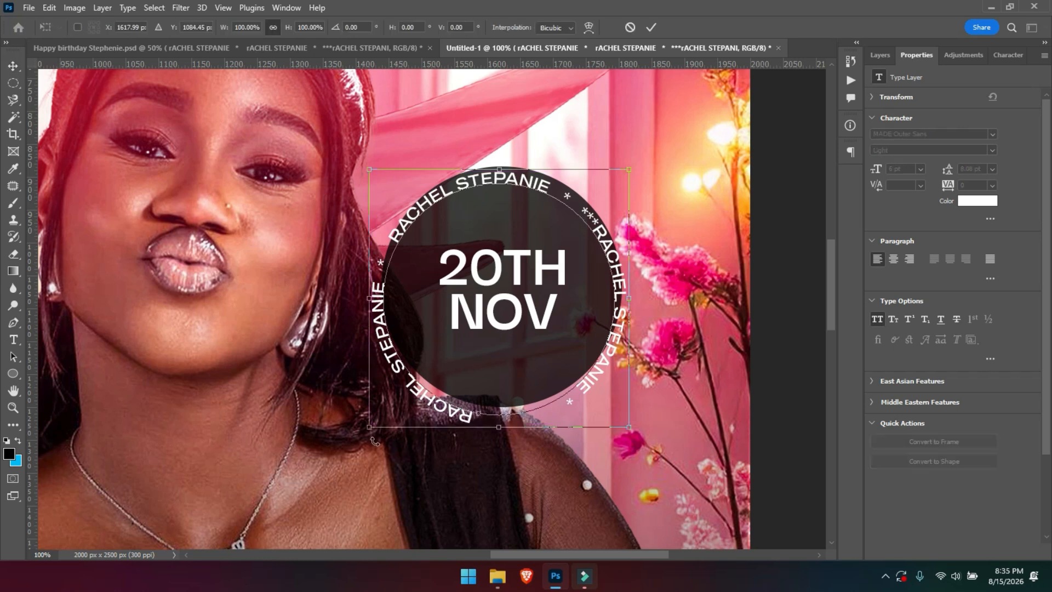
Scale the name ring down to about 93% and nudge it just inside the circle's edge.
left_click_drag(370, 428, 387, 408)
left_click_drag(629, 169, 601, 196)
left_click_drag(521, 298, 528, 281)
key("Return")
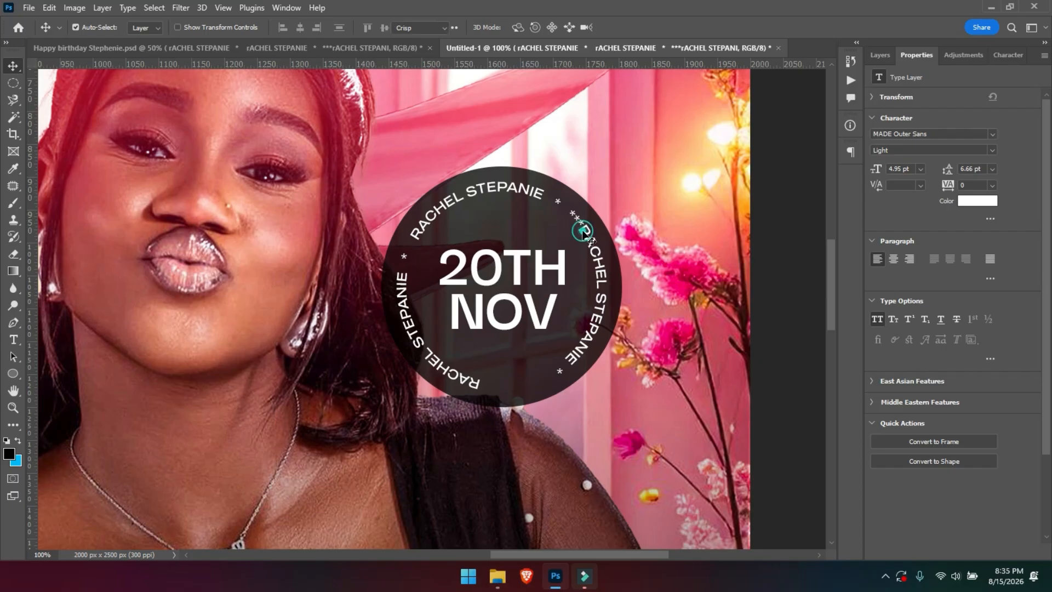
double_click(583, 233)
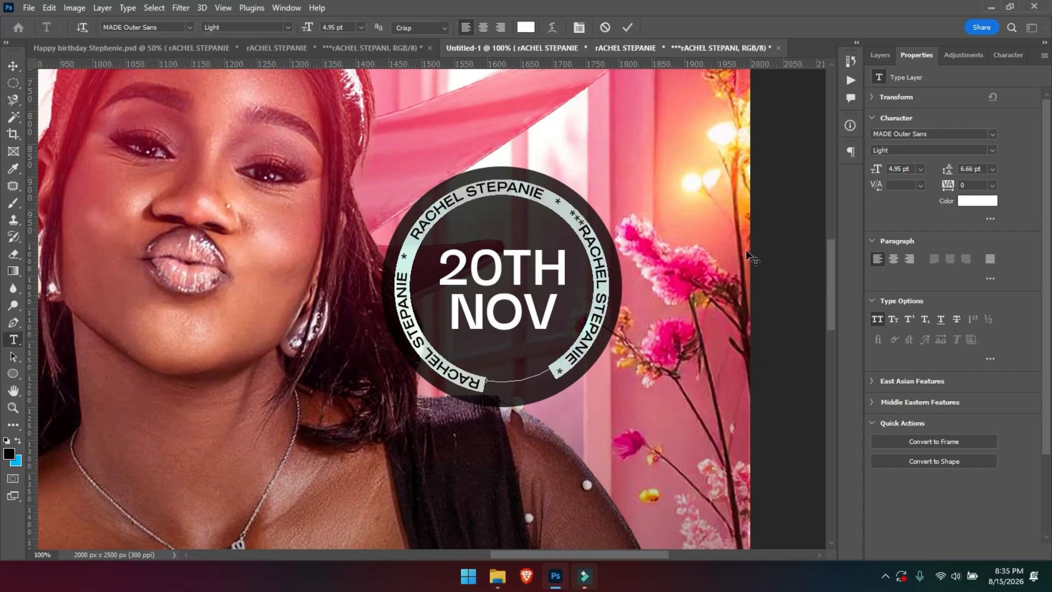
Set the ring text to 6 pt and delete the extra asterisks between the names.
double_click(898, 169)
type("6")
key("Return")
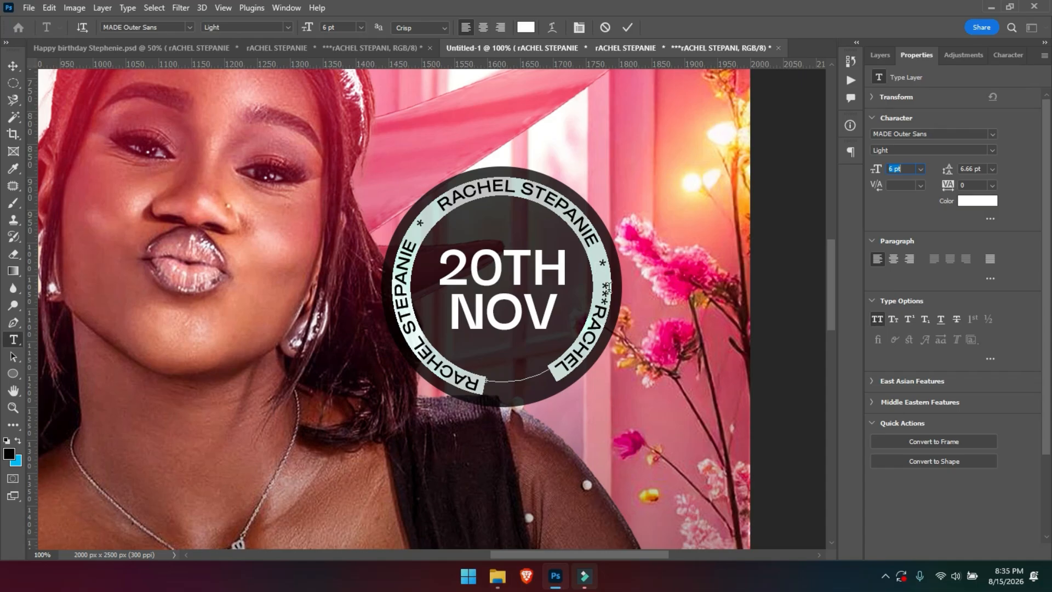
left_click_drag(605, 290, 603, 244)
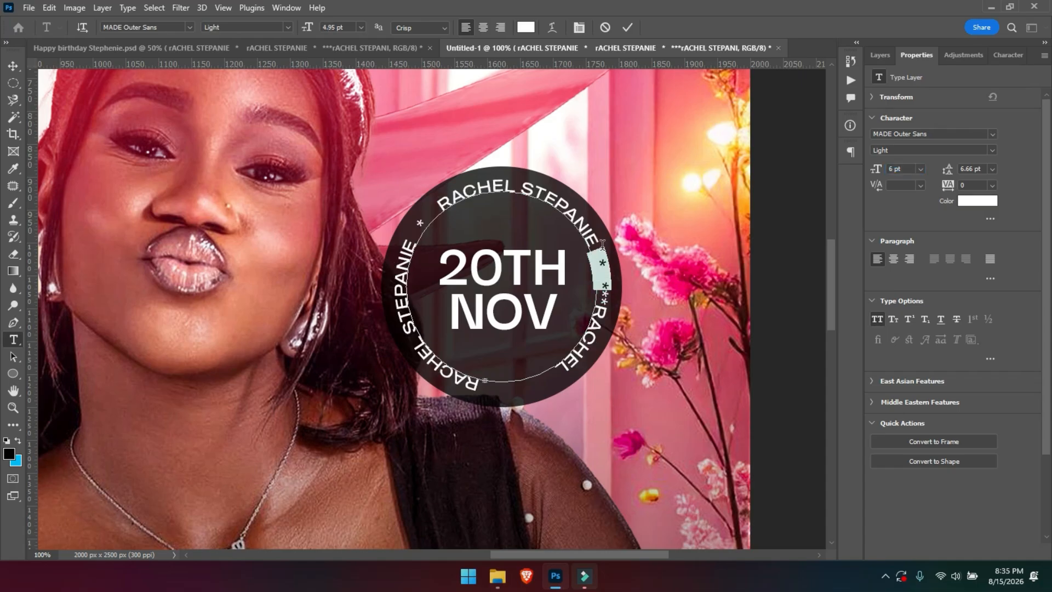
key("BackSpace")
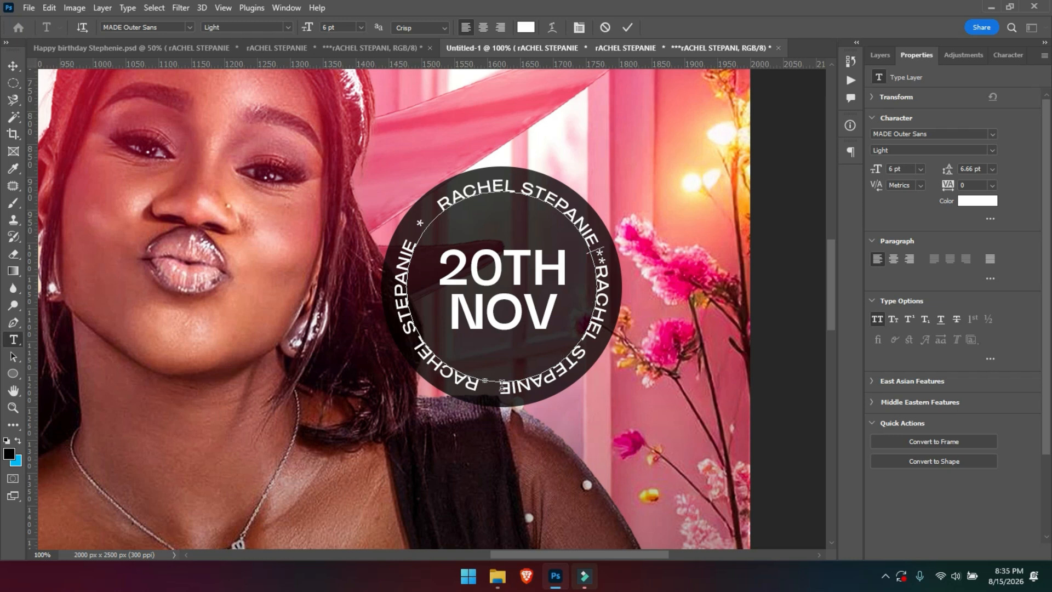
Tighten the spacing around the right, top-left and bottom asterisks so the names repeat evenly.
left_click(492, 385)
left_click(602, 254)
key("BackSpace")
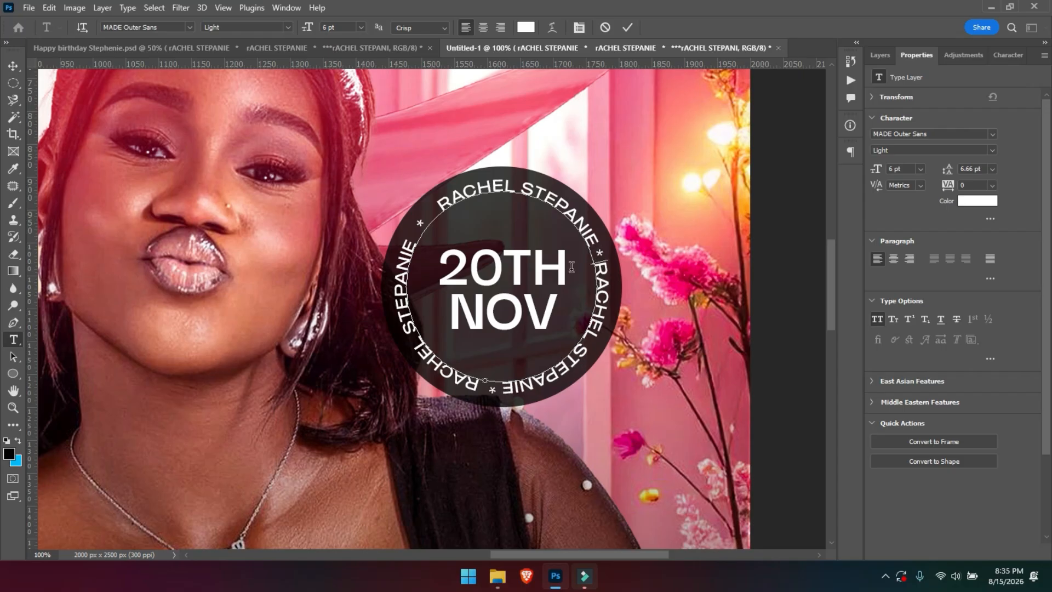
left_click(435, 216)
key("BackSpace")
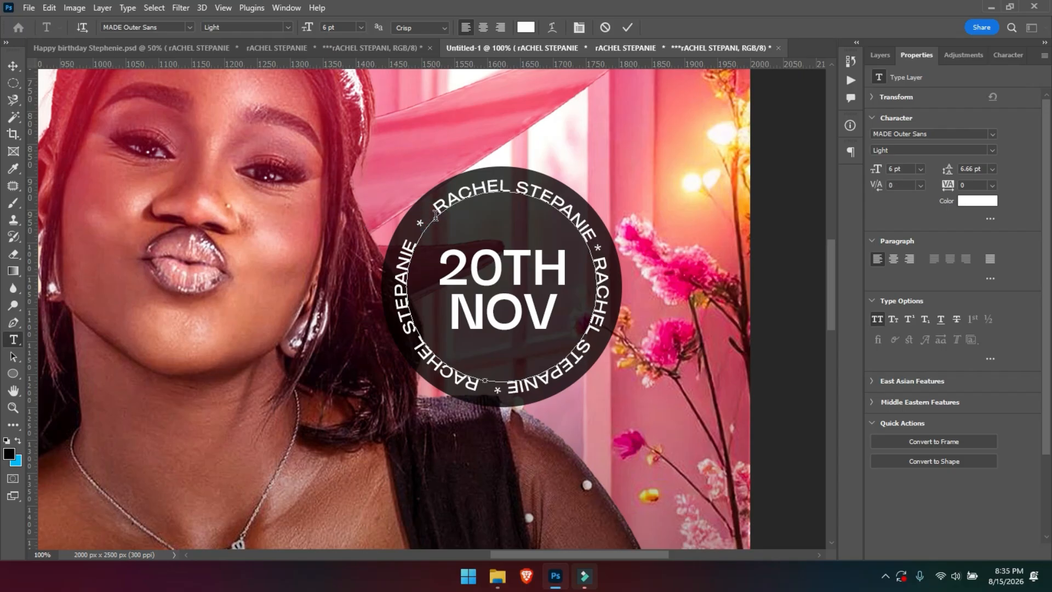
key("BackSpace")
left_click(418, 230)
key("BackSpace")
left_click(495, 387)
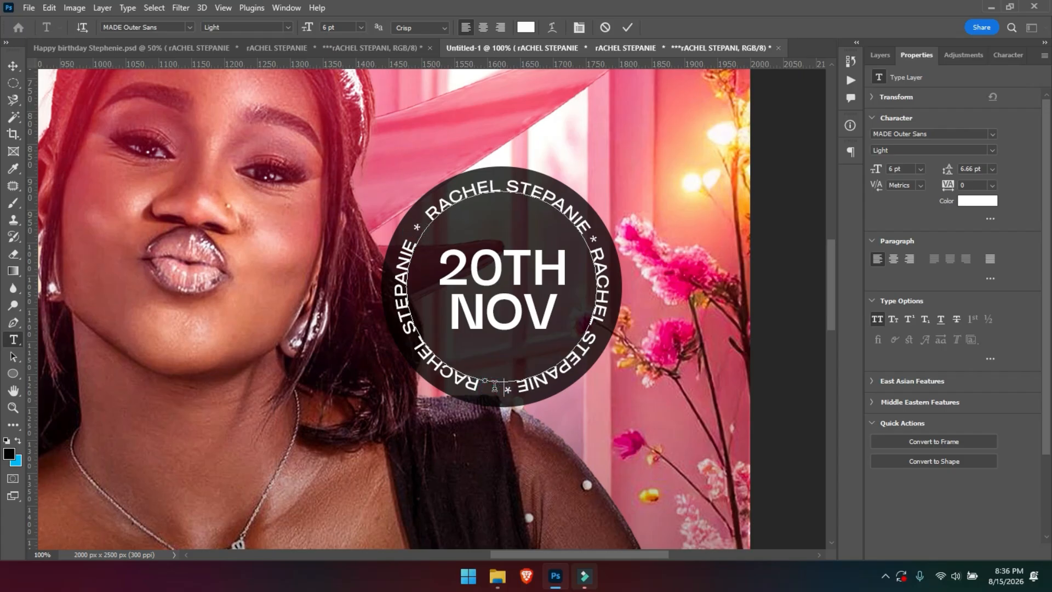
key("ctrl+minus")
Reframe the view on the badge and discard the accidentally created placeholder text.
key("ctrl+Return")
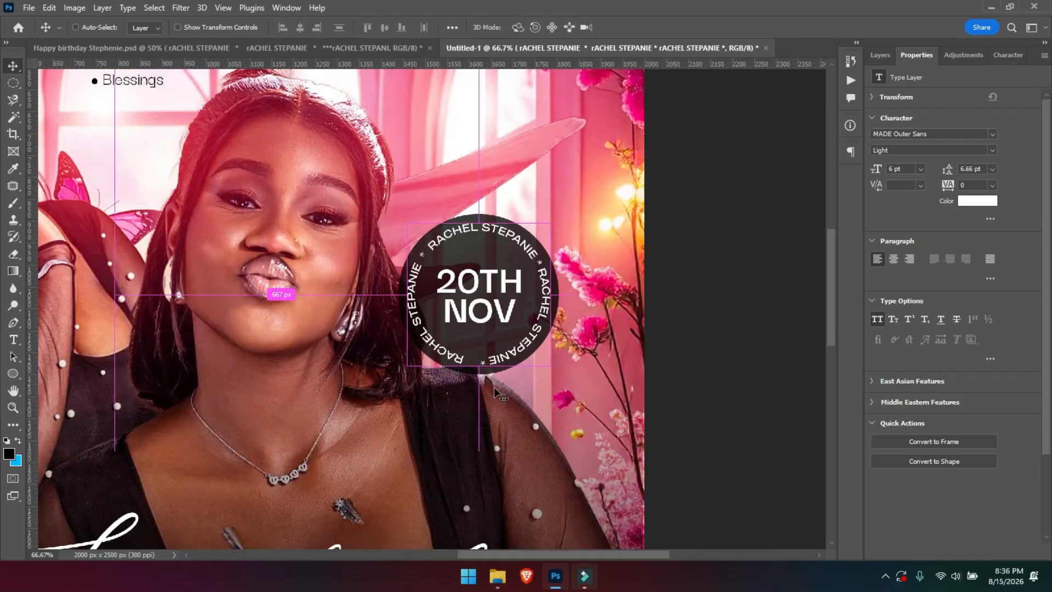
key("ctrl+minus")
key("ctrl+plus")
key("t")
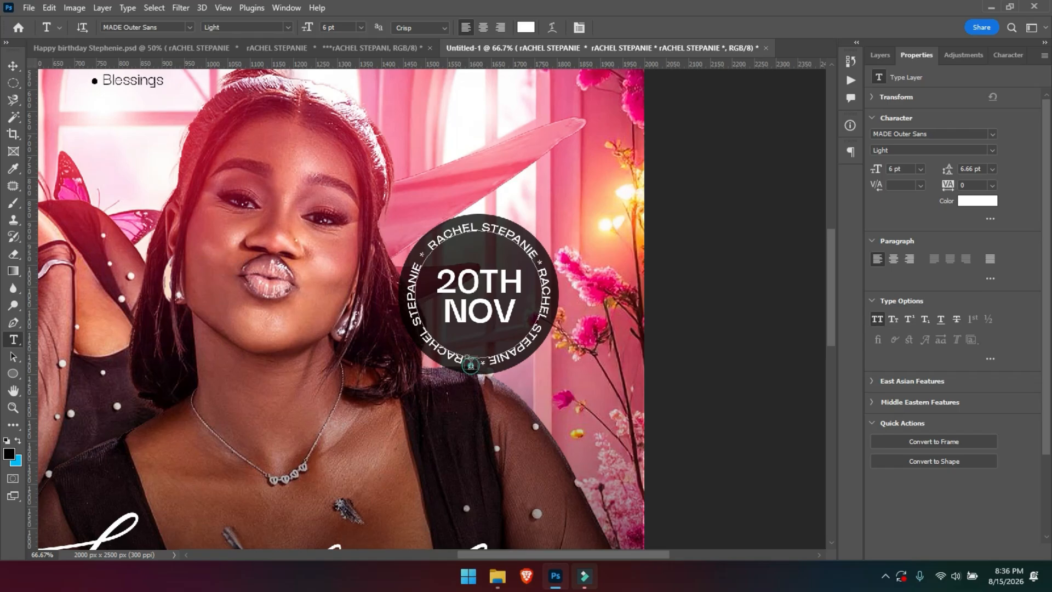
left_click(471, 365)
left_click(606, 27)
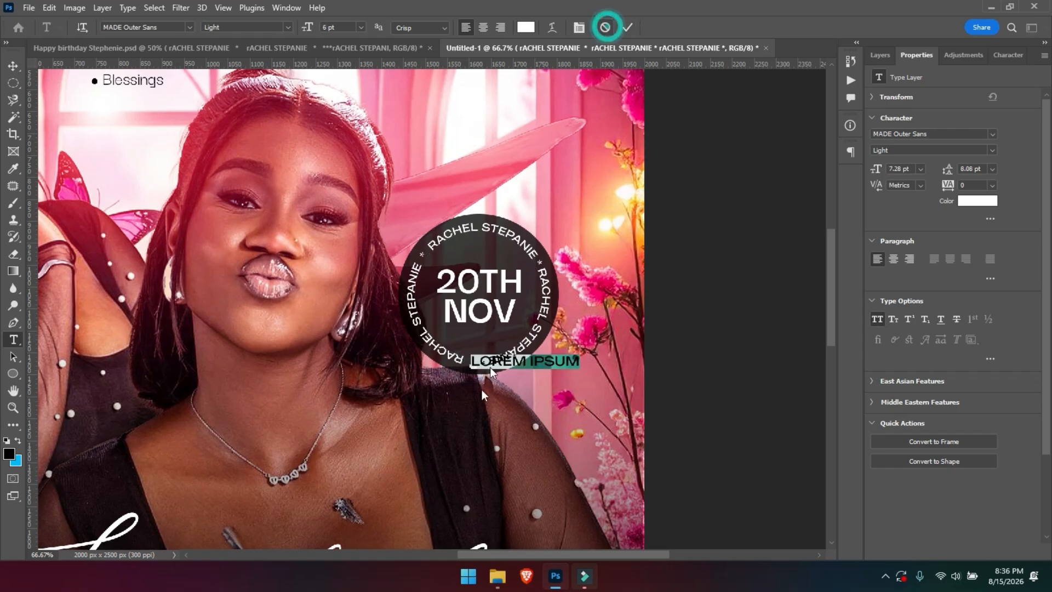
key("Escape")
Apply tracking of 20 to all the ring text and commit it.
left_click(466, 358)
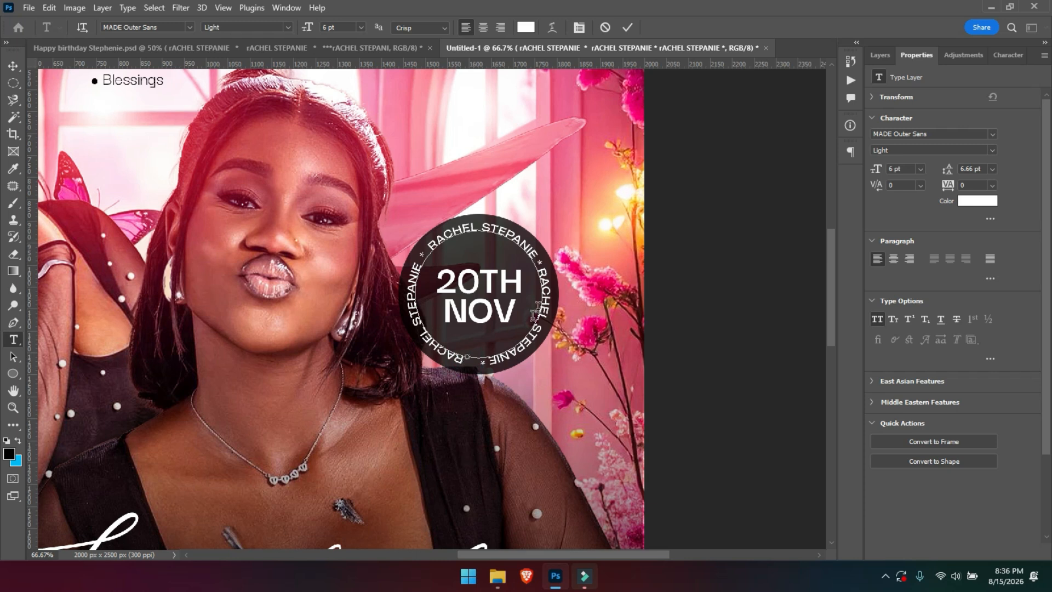
key("ctrl")
key("ctrl+a")
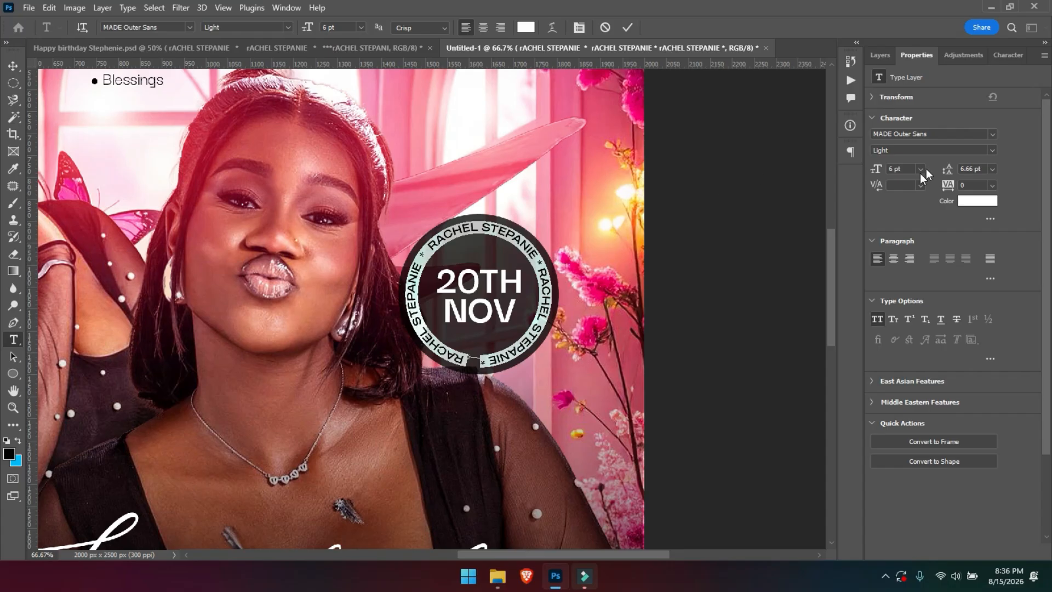
left_click(966, 185)
type("20")
key("Return")
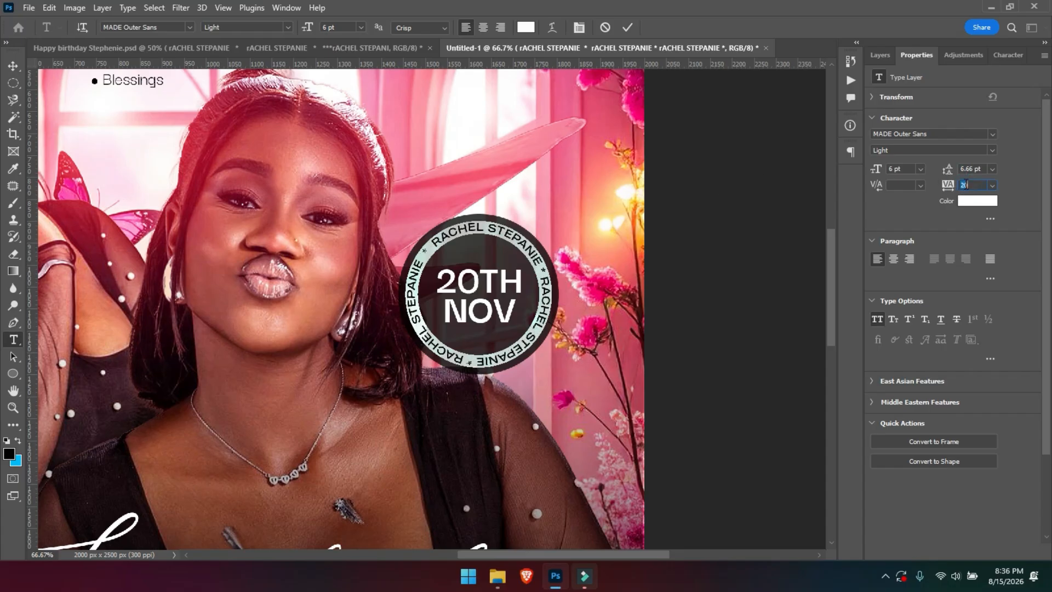
left_click(627, 27)
left_click(12, 65)
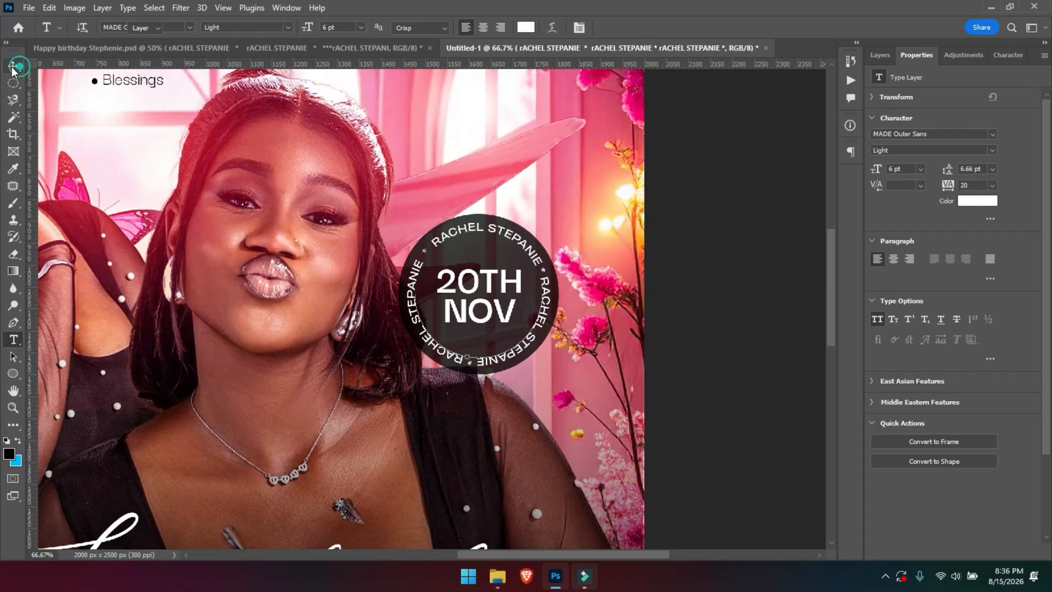
key("ctrl+minus")
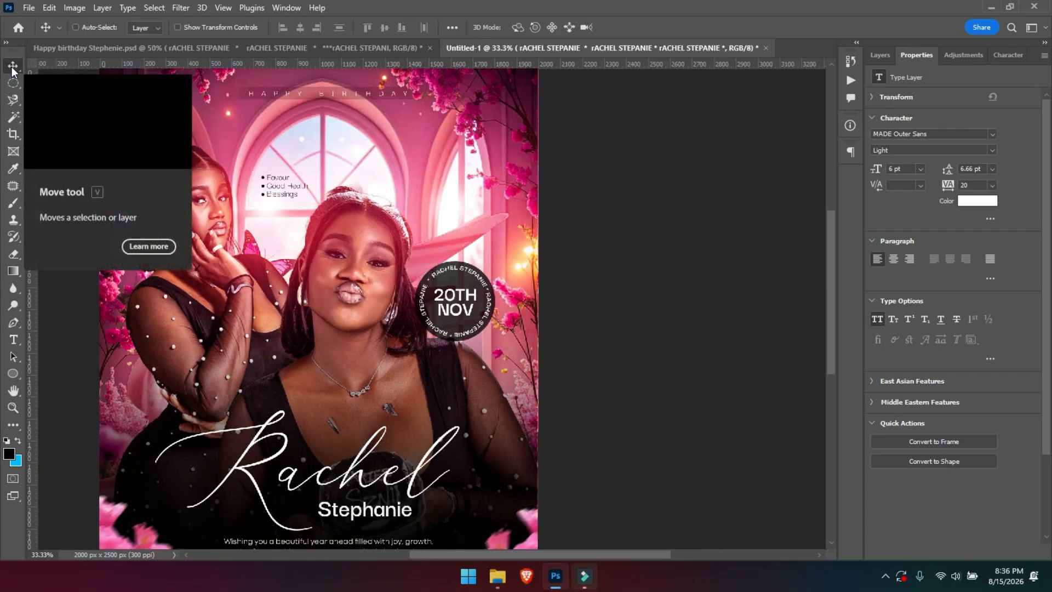
Scale the 20TH NOV date badge down to about 95% with Free Transform.
key("ctrl+0")
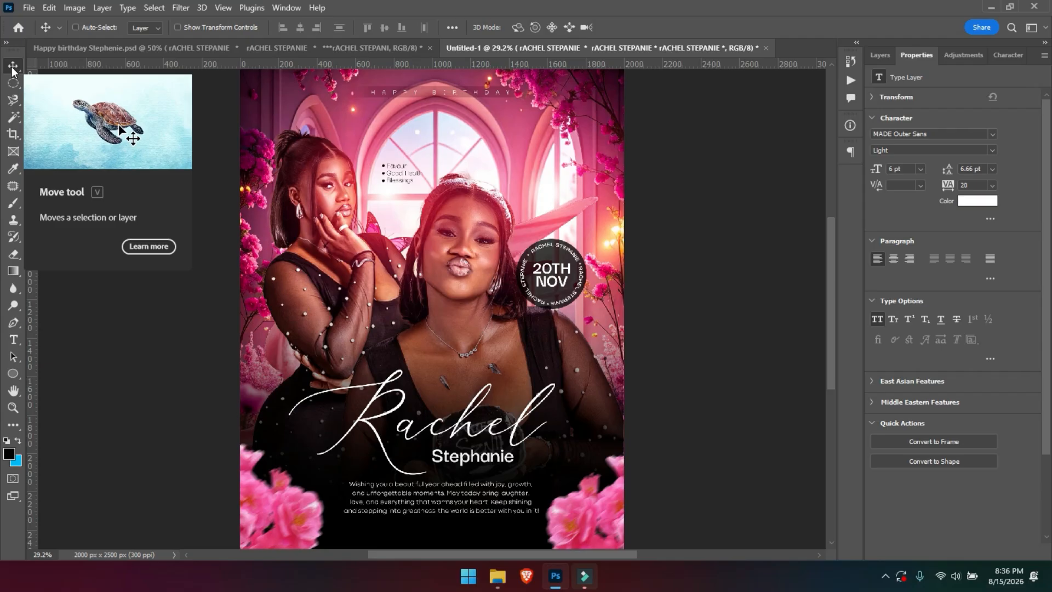
key("ctrl+plus")
key("ctrl+t")
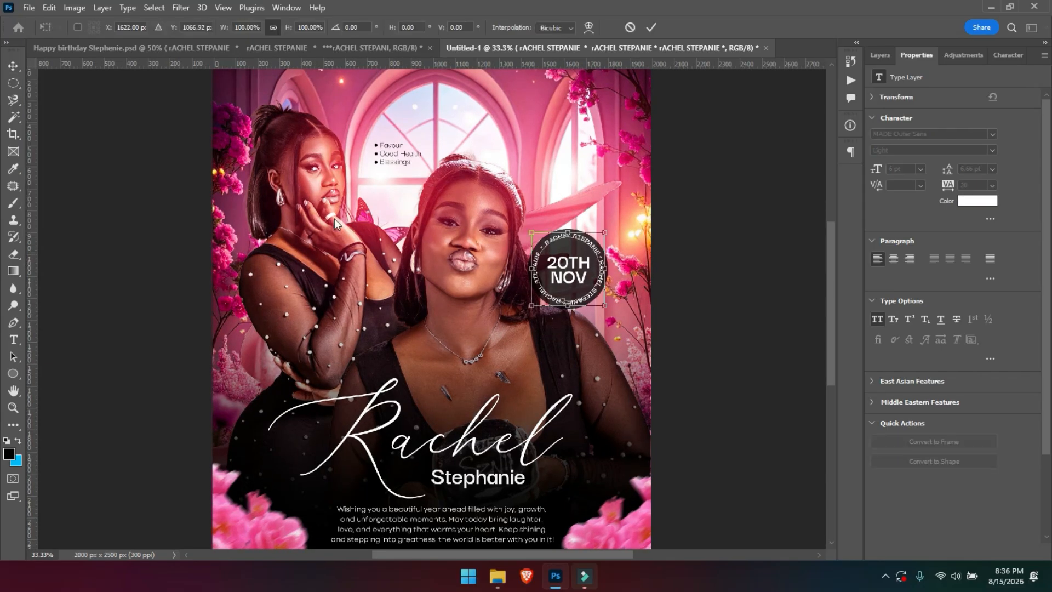
left_click_drag(532, 305, 535, 303)
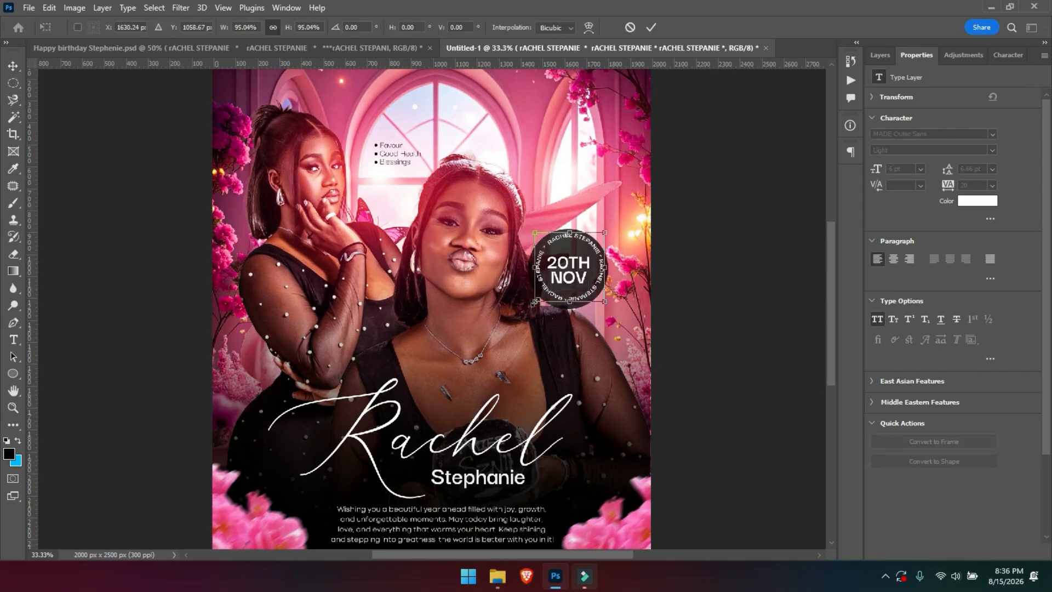
key("Return")
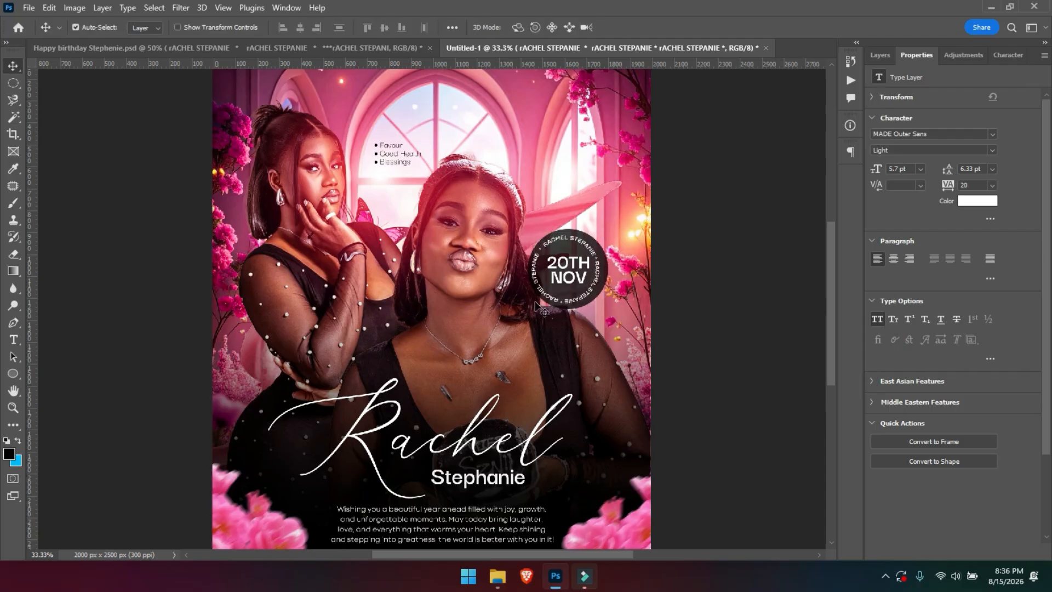
key("ctrl+plus")
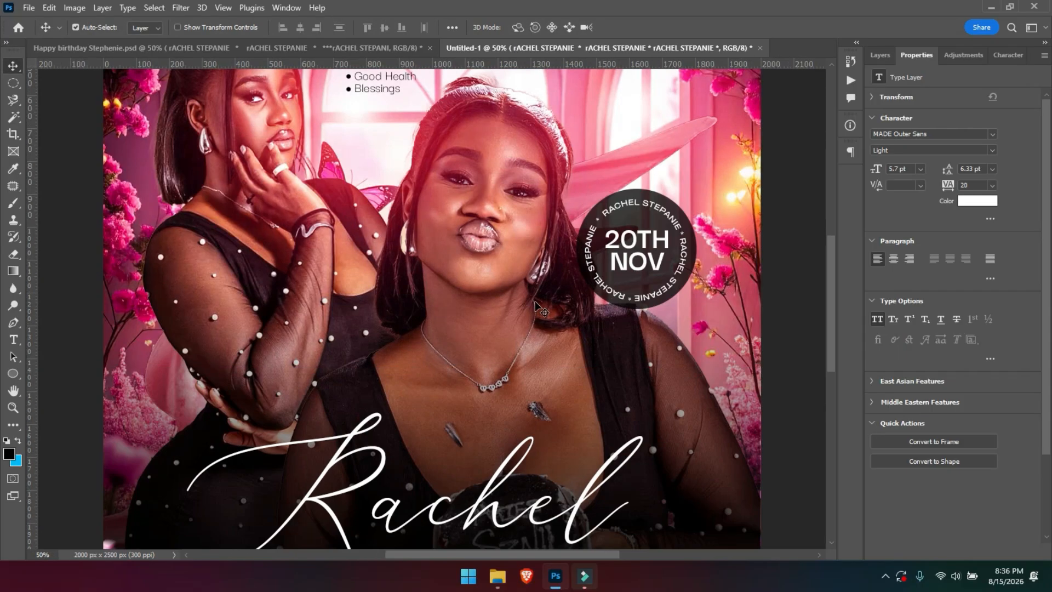
key("ctrl+minus")
key("ctrl+minus")
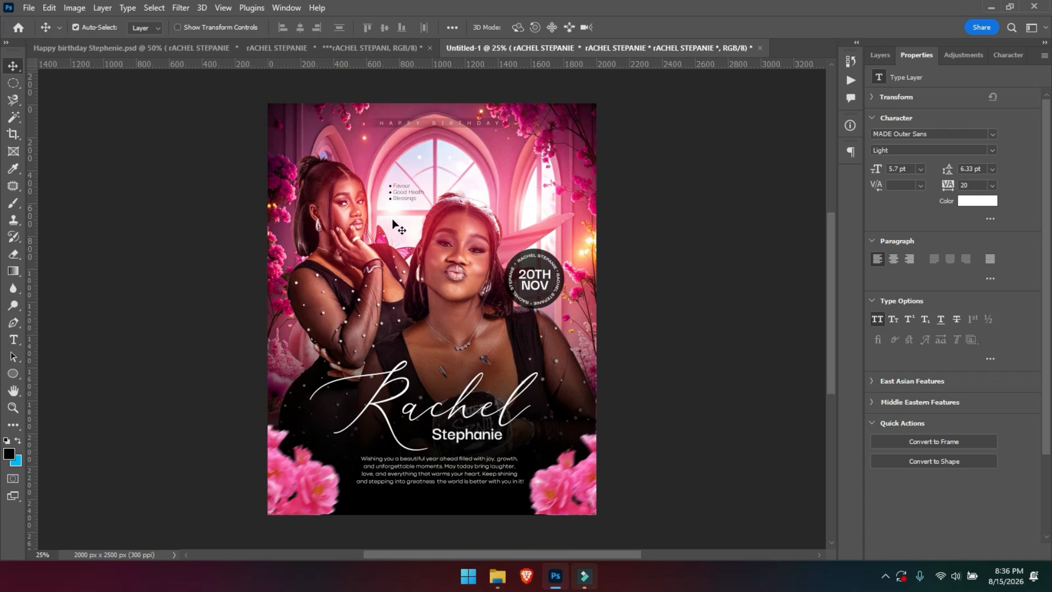
Drag the gold confetti layer from Happy birthday Stephenie.psd onto the Untitled-1 flyer and position it.
left_click(377, 51)
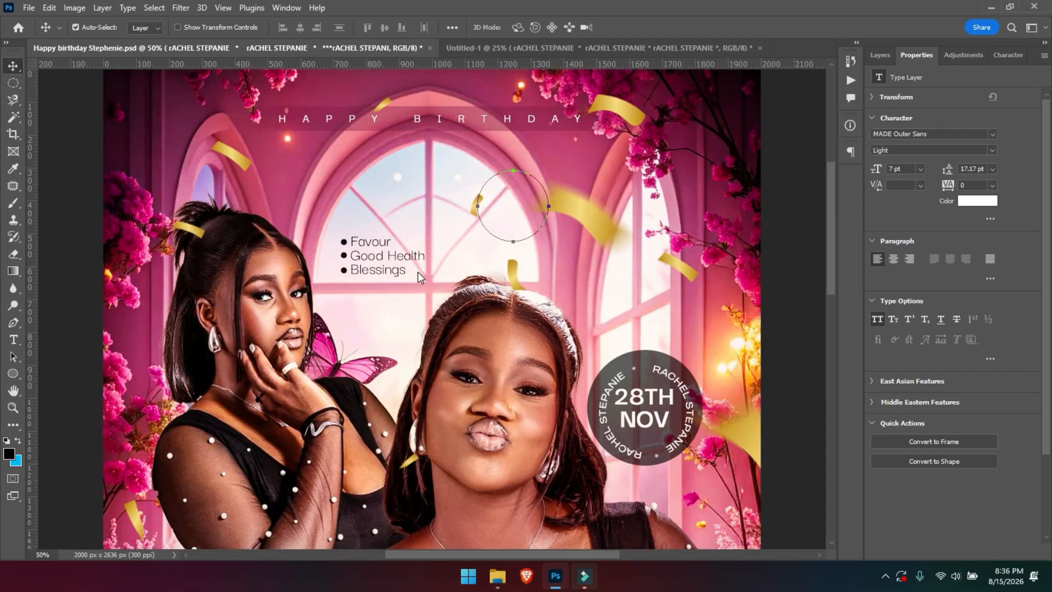
left_click(511, 275)
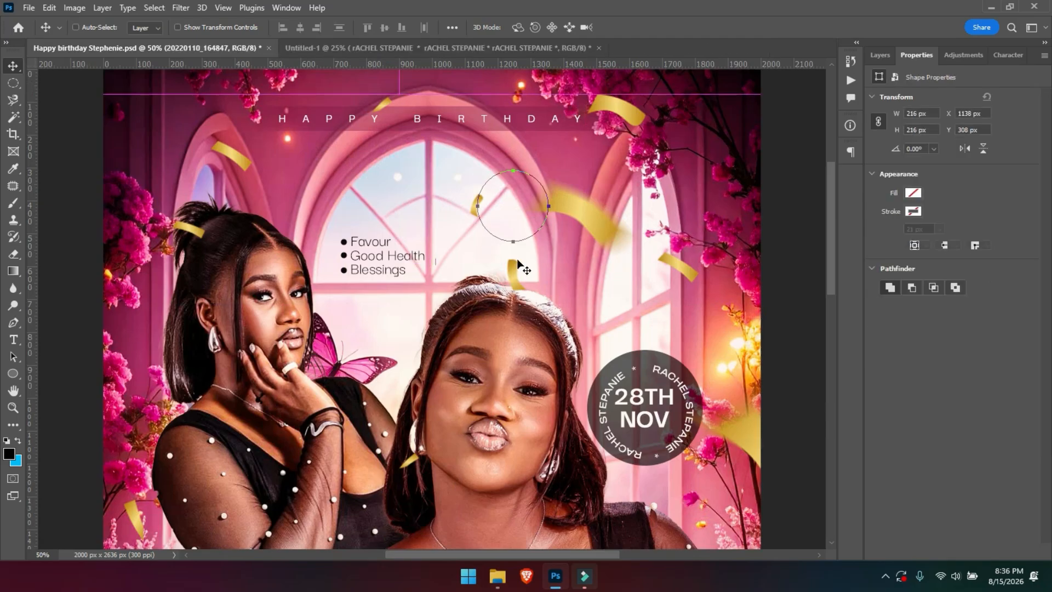
key("ctrl+z")
key("ctrl+d")
left_click(589, 218)
key("ctrl+minus")
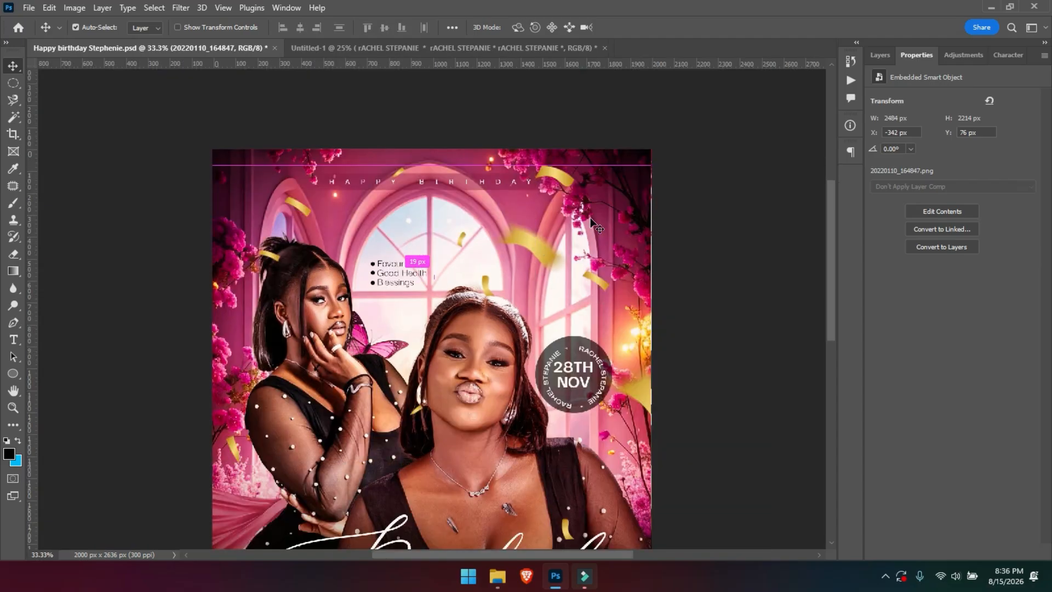
left_click(527, 248)
left_click_drag(509, 253, 465, 213)
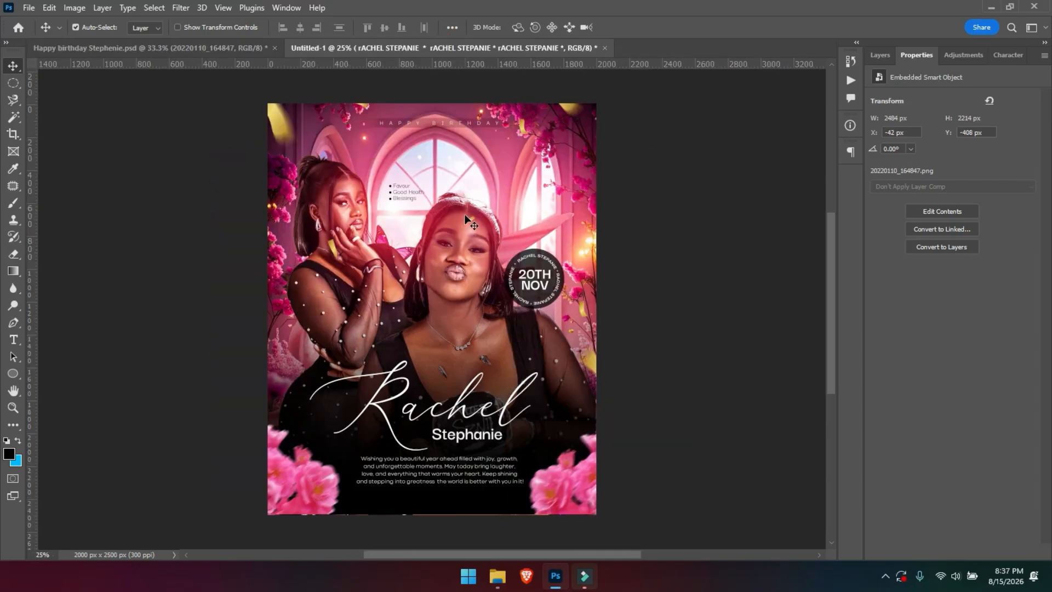
left_click_drag(290, 133, 268, 208)
left_click(147, 47)
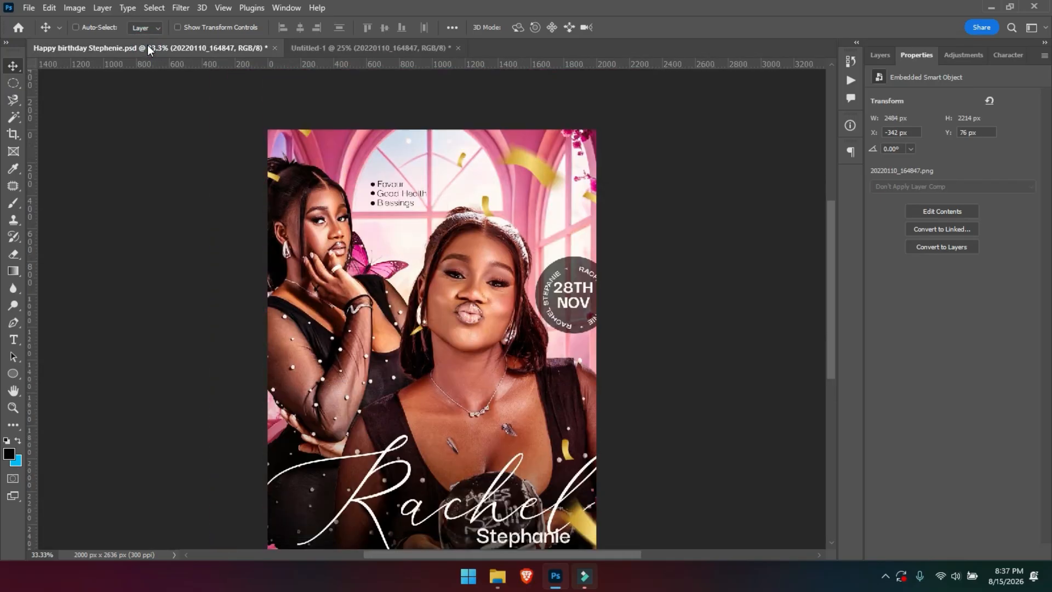
key("ctrl+0")
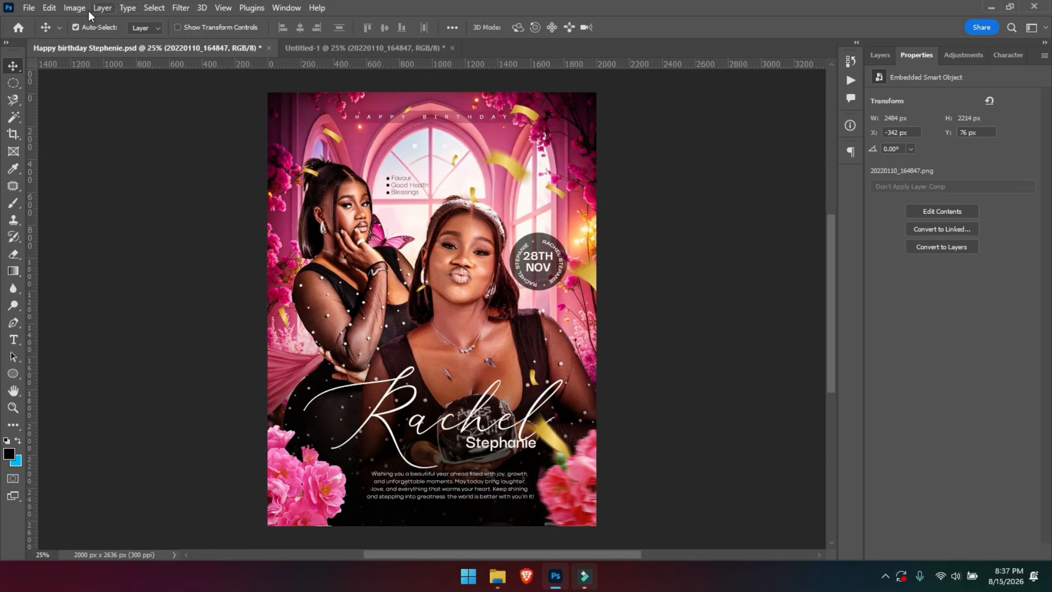
left_click(315, 54)
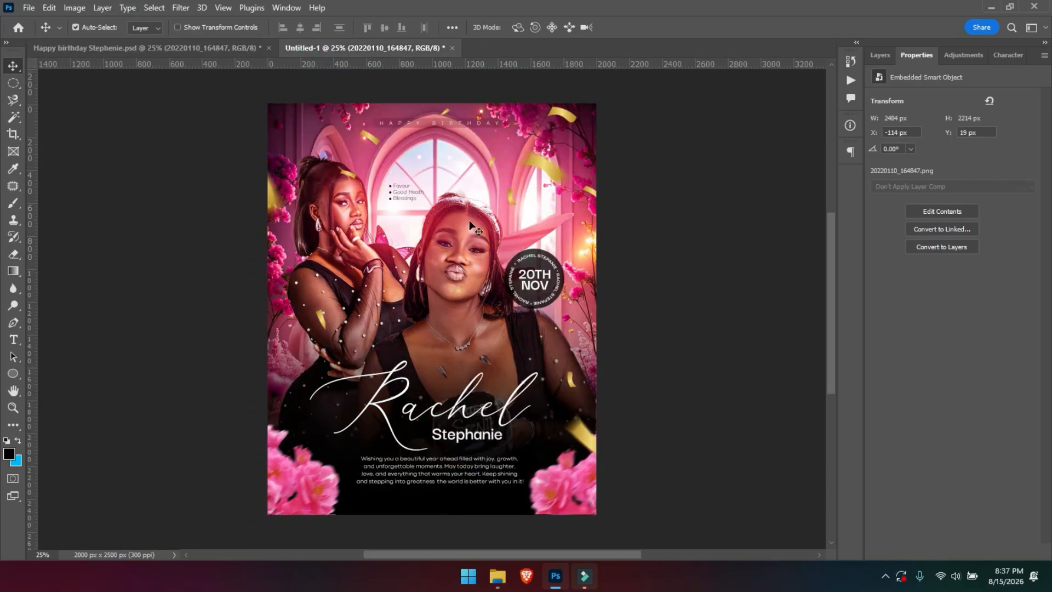
Group the confetti layer and name the group 'Cofetti'.
left_click(880, 55)
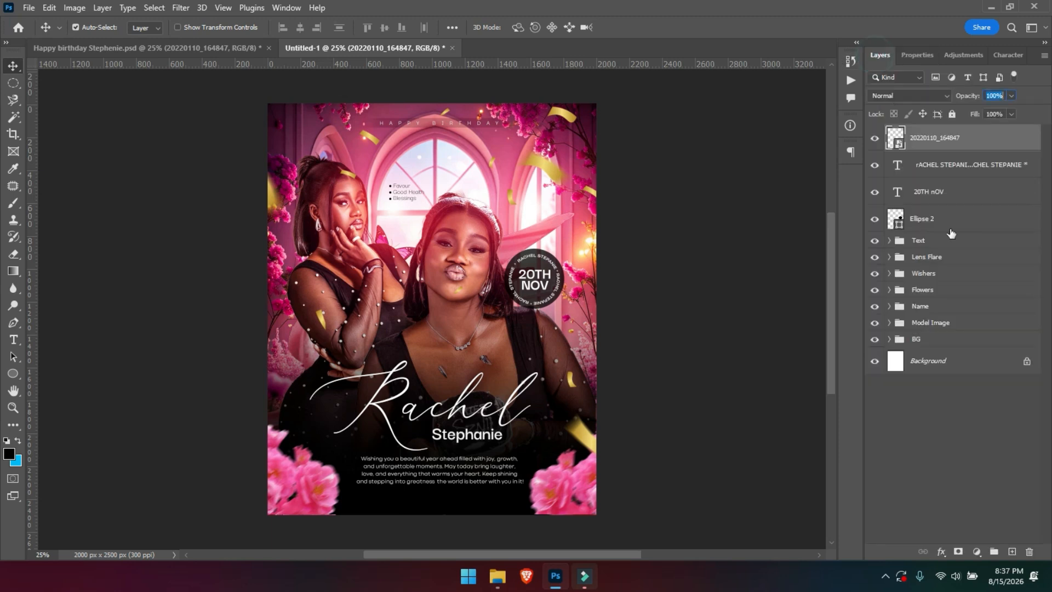
left_click(875, 138)
left_click(874, 138)
key("ctrl+g")
left_click(888, 133)
double_click(926, 133)
type("Cofetti")
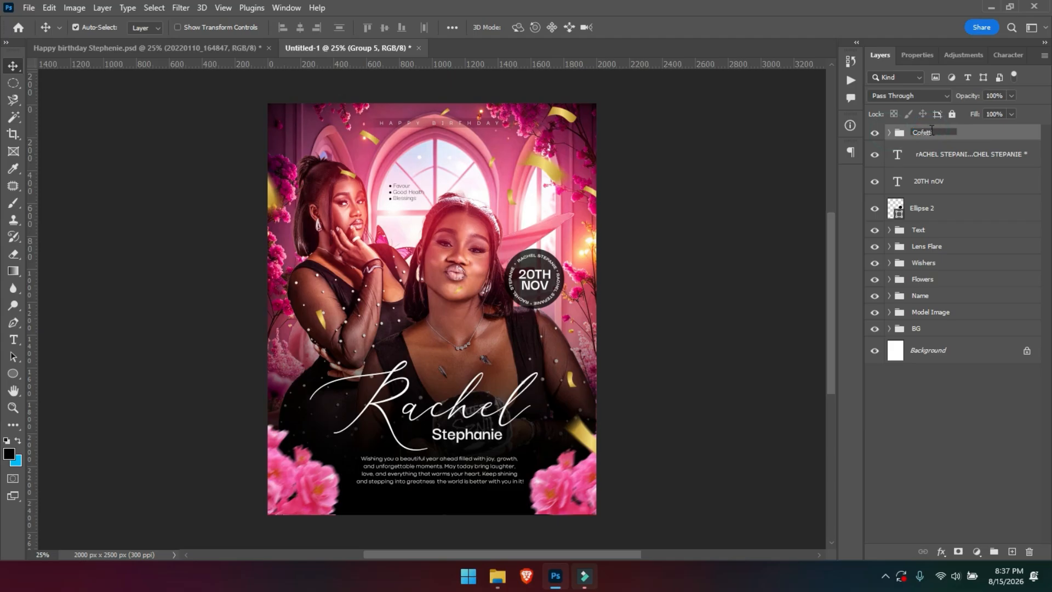
key("Return")
left_click(890, 133)
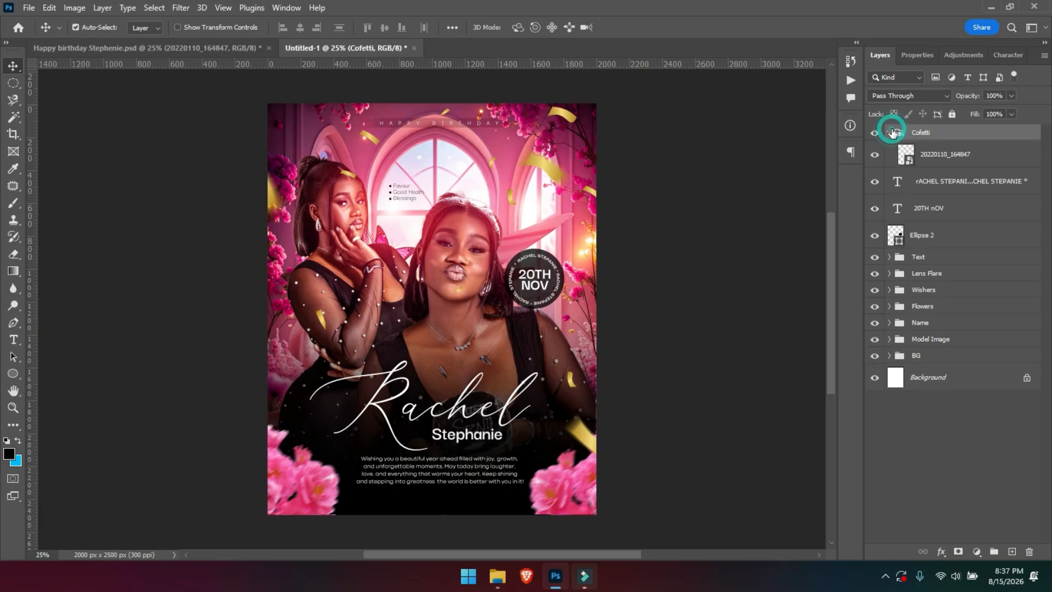
left_click(889, 133)
Group the three date badge layers, from the name ring to Ellipse 2, as 'Date'.
left_click(931, 159)
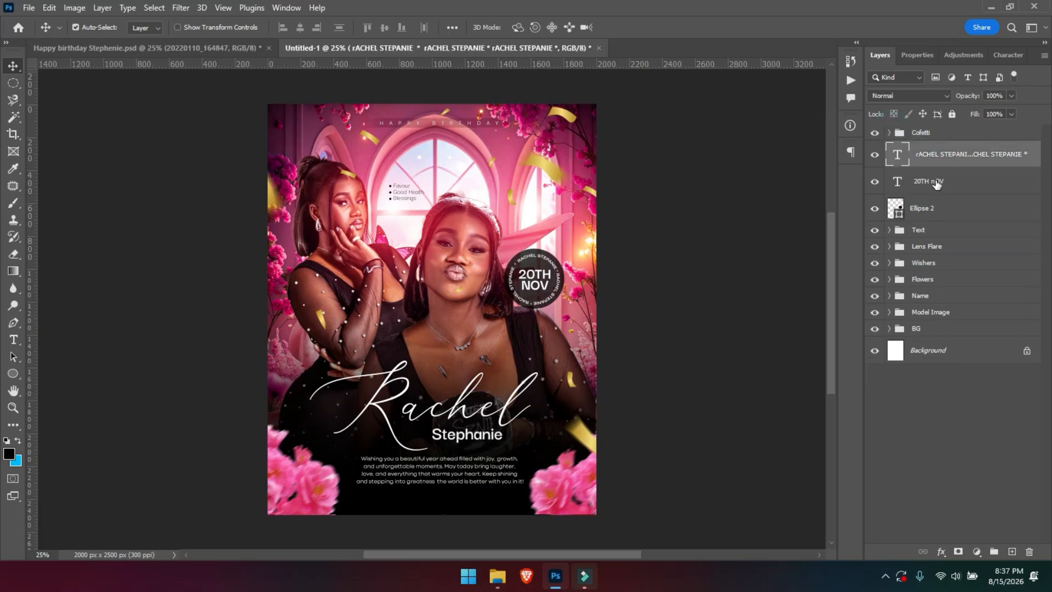
left_click(931, 207, "shift")
key("ctrl+g")
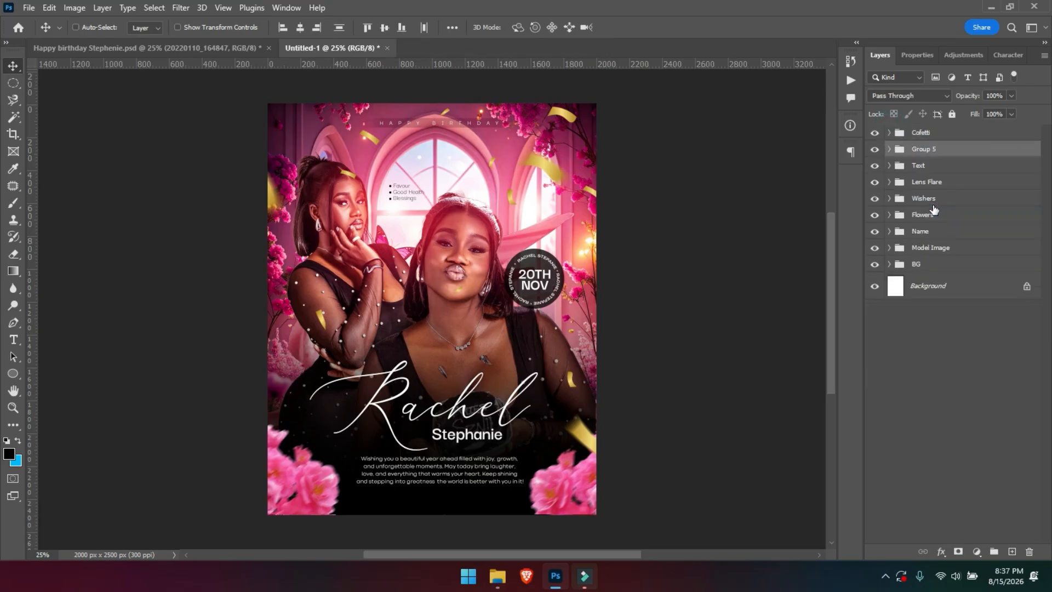
double_click(925, 149)
type("Date")
key("Return")
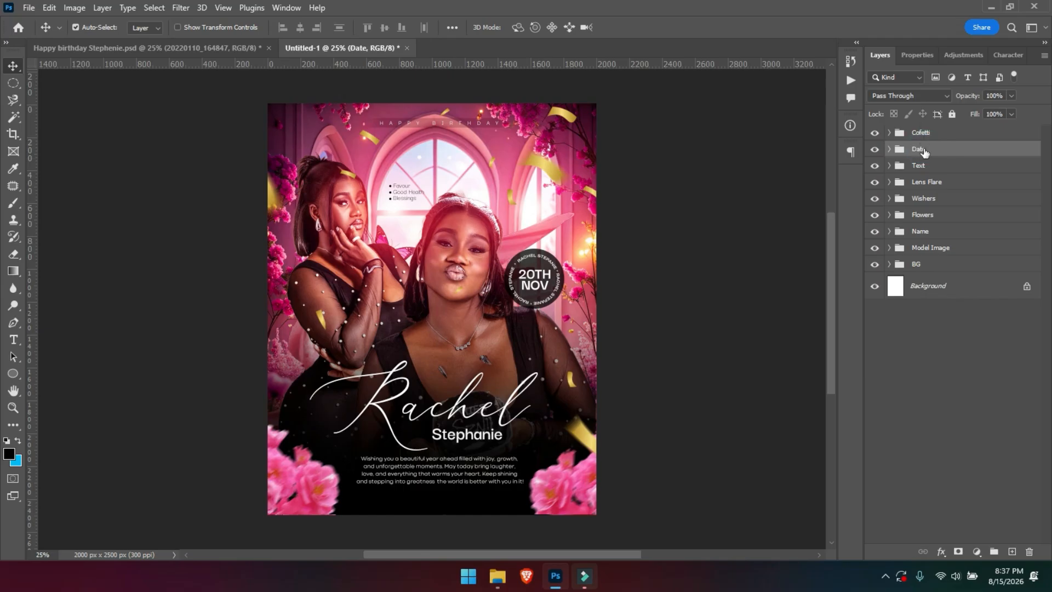
left_click(924, 136)
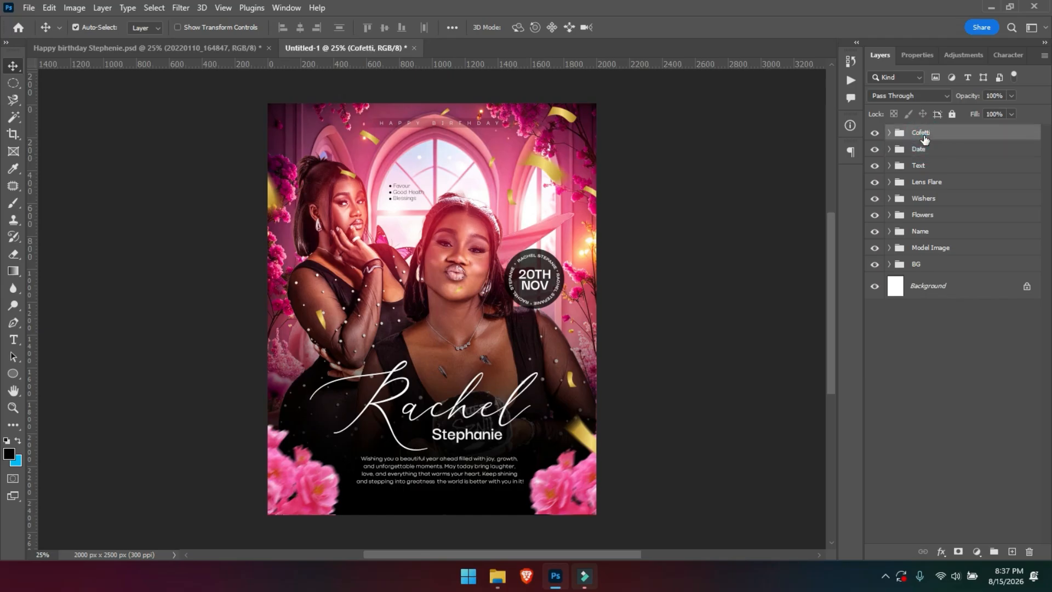
Add a Color Lookup adjustment layer using the Fuji REALA 500D Kodak 2393 look.
left_click(957, 55)
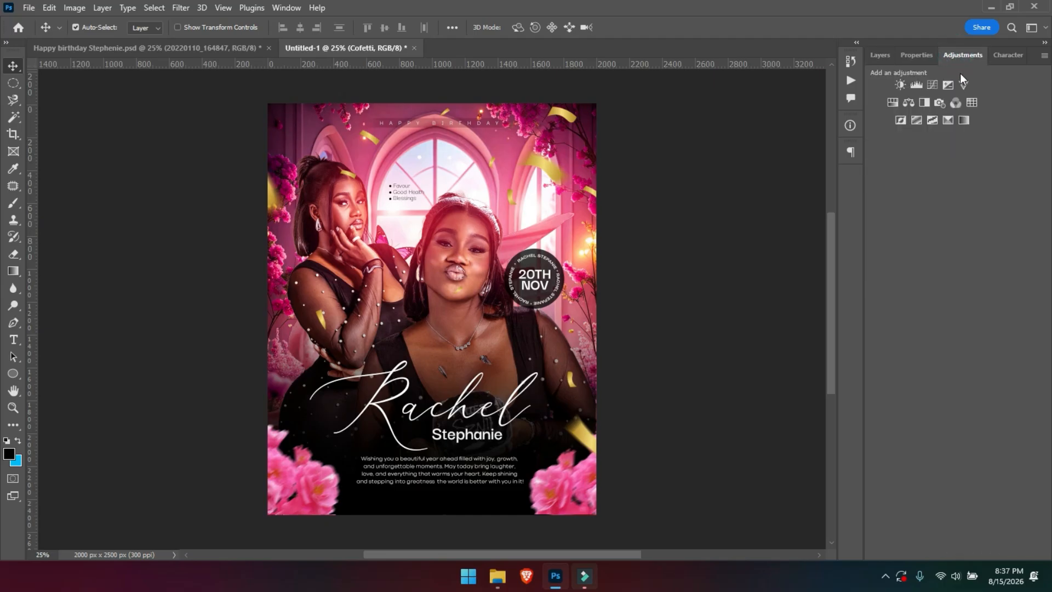
left_click(972, 103)
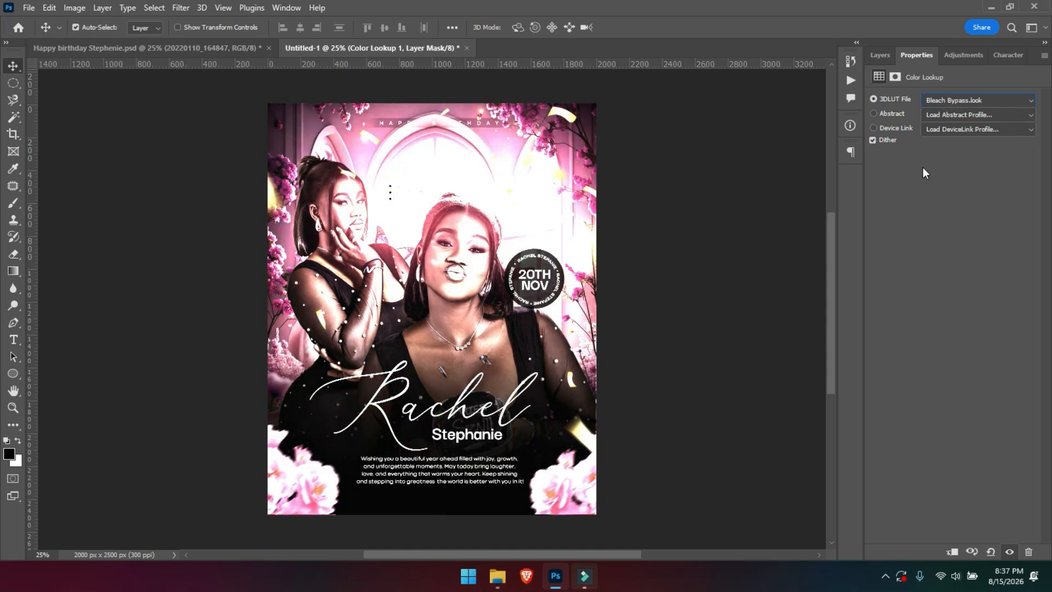
key("Down")
key("Down")
key("Down")
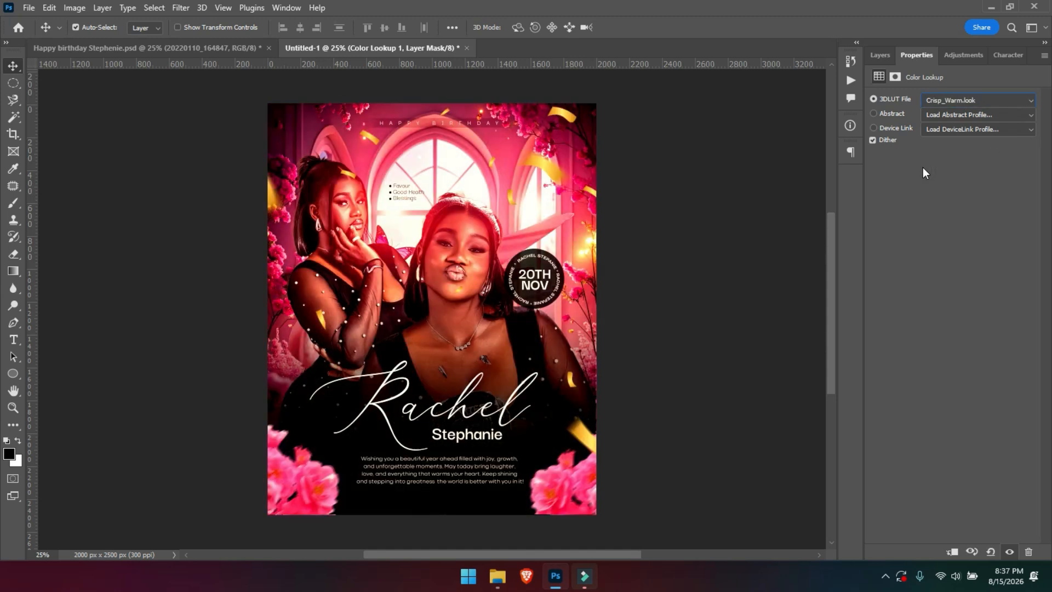
key("Down")
key("Down")
key("Down")
key("Down")
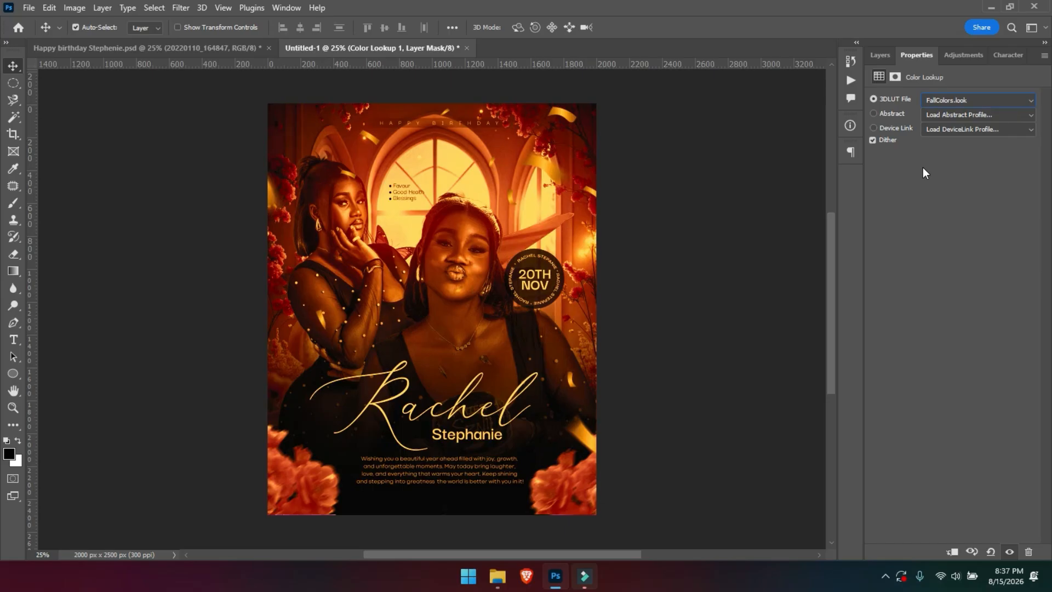
key("Down")
key("Down")
key("Down")
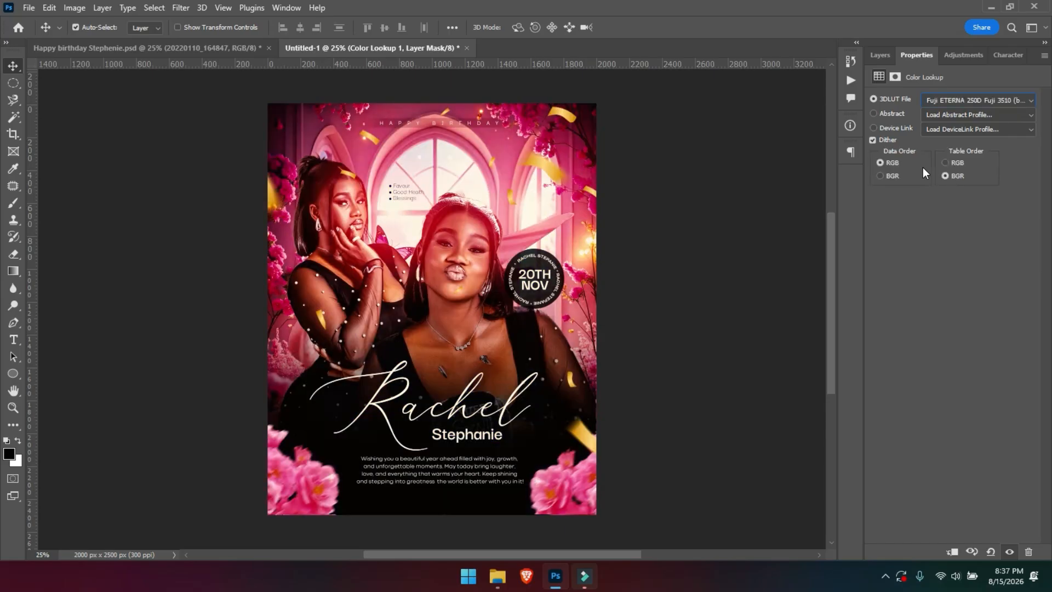
key("Down")
key("Down")
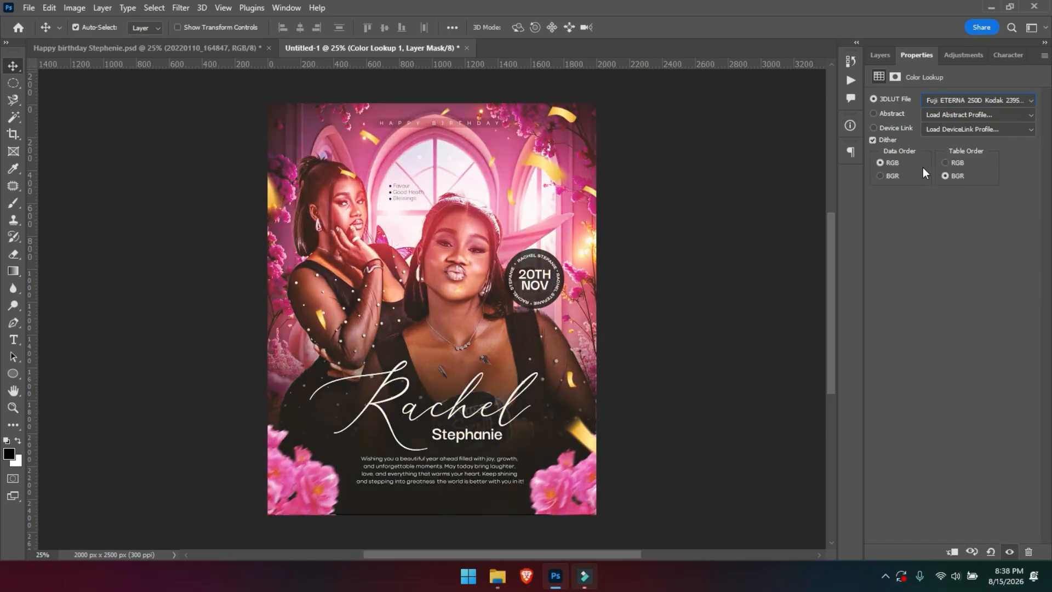
key("Down")
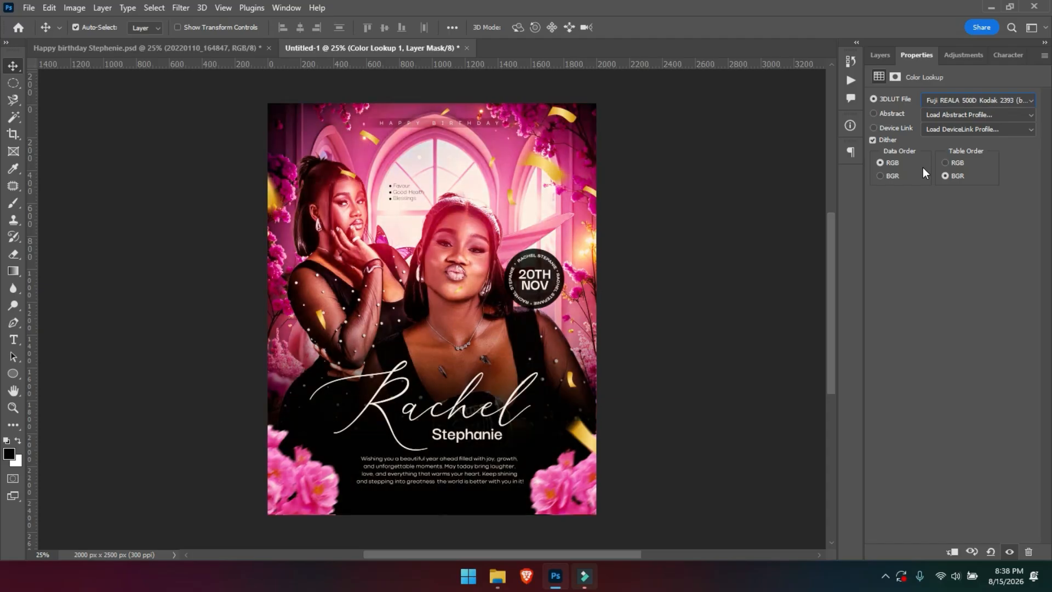
Lower the colour lookup's opacity to about 63% and stamp all visible layers into a new layer.
left_click(876, 54)
left_click(875, 143)
left_click(875, 144)
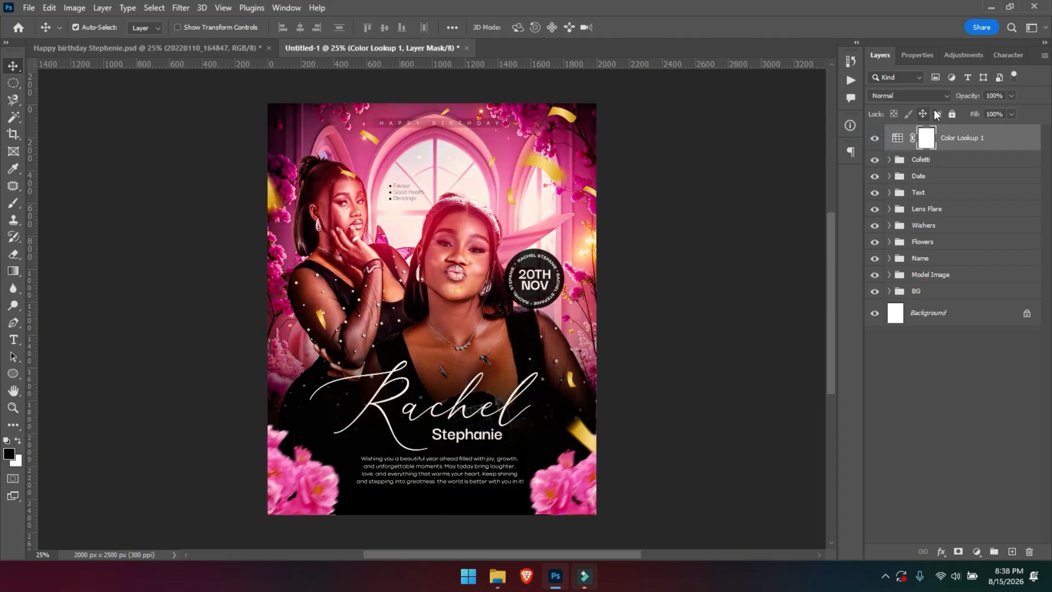
left_click_drag(968, 98, 957, 124)
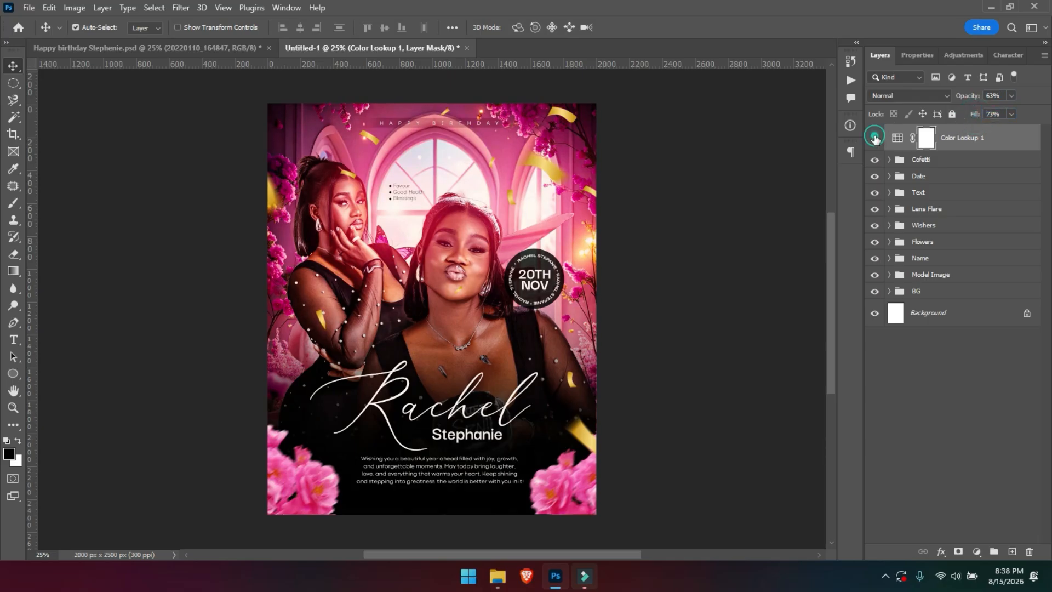
key("ctrl+minus")
key("ctrl+plus")
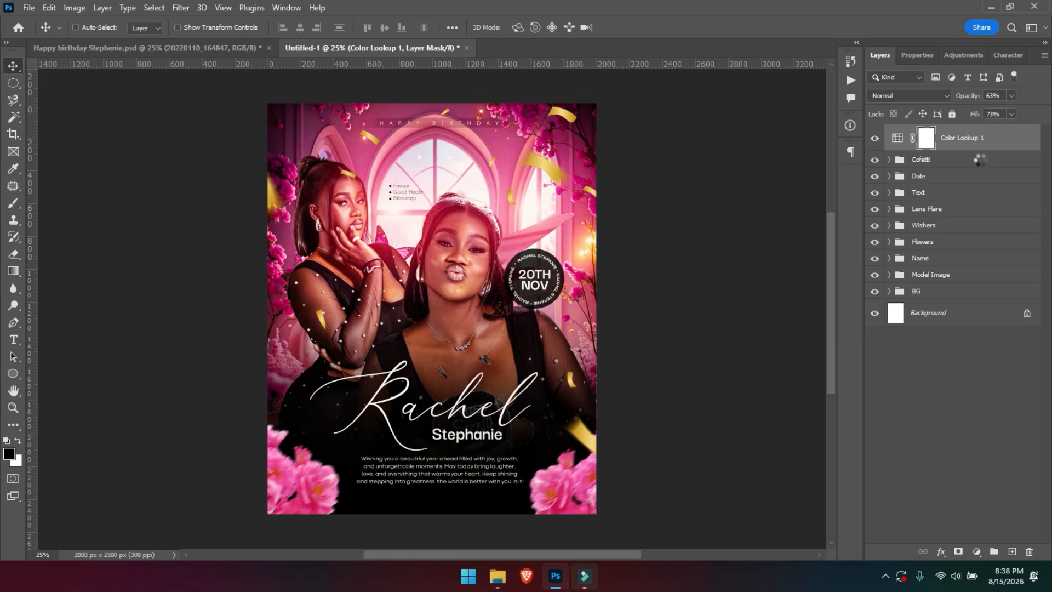
key("ctrl+shift+alt+e")
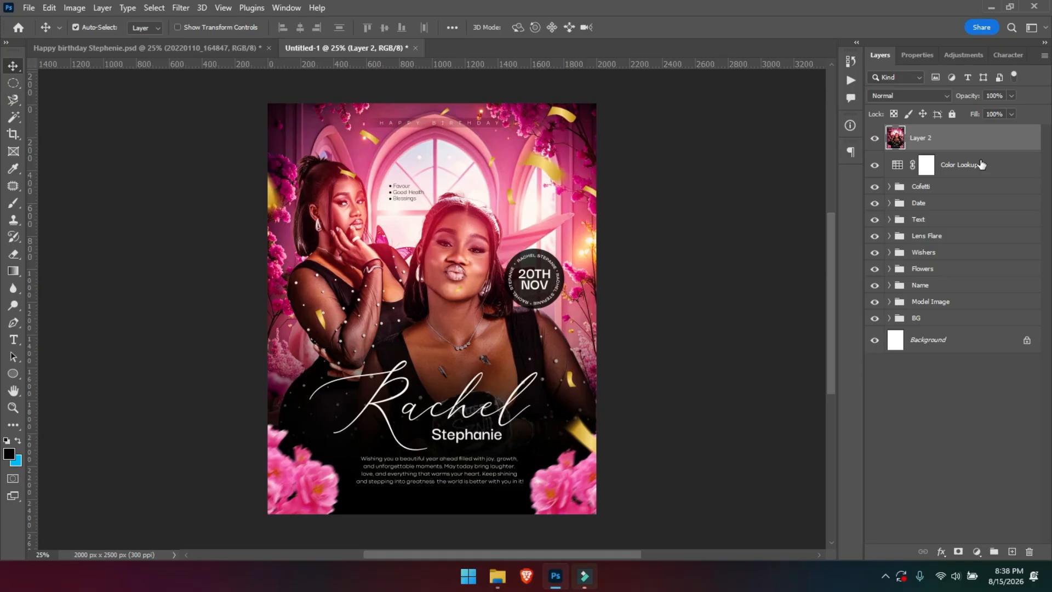
In the Camera Raw Filter, raise Contrast and darken Shadows to -7 on the merged layer.
left_click(181, 8)
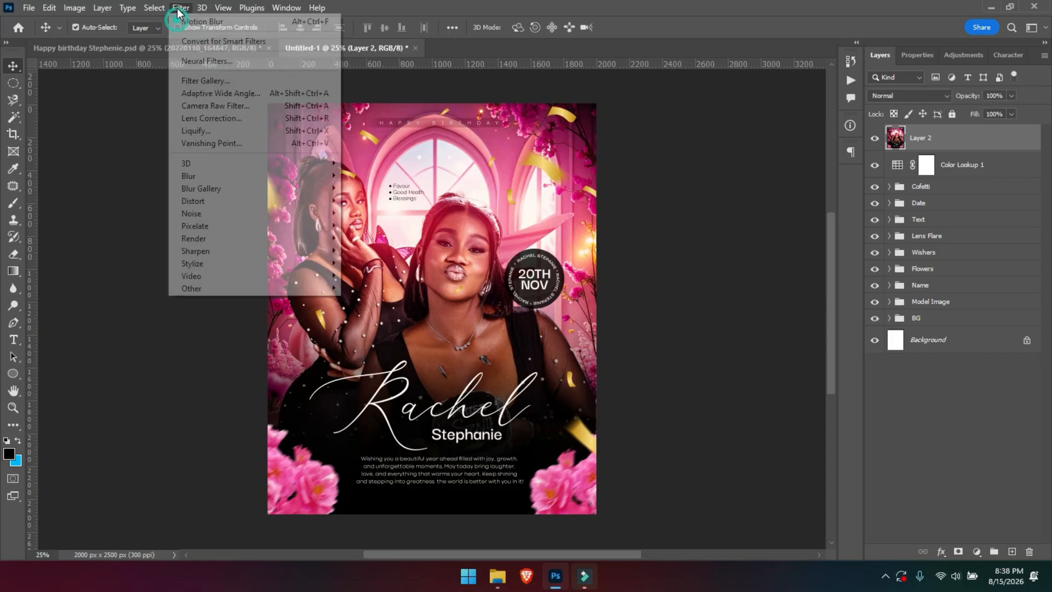
left_click(211, 106)
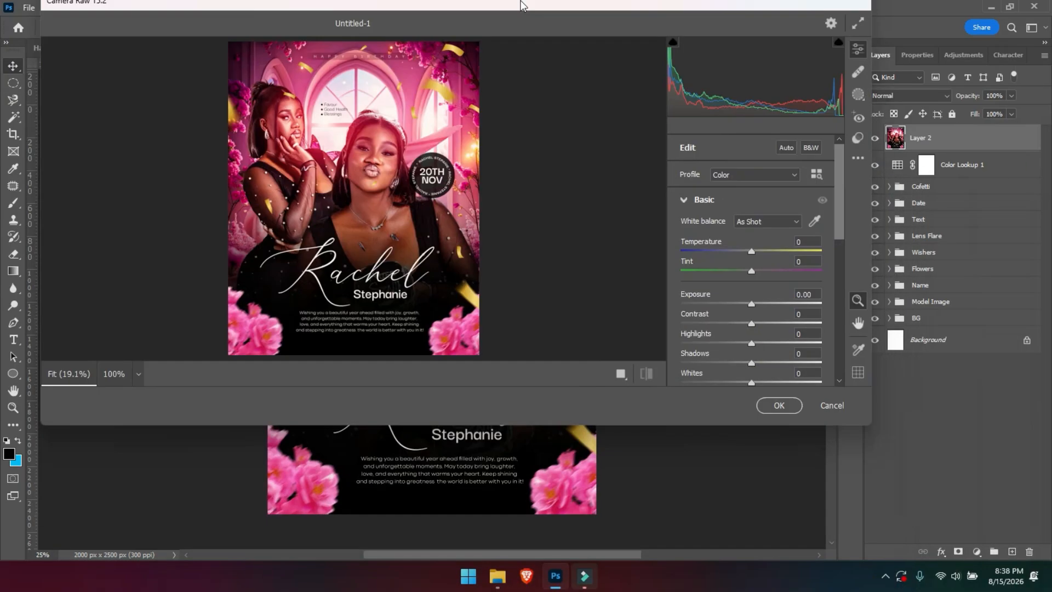
left_click_drag(520, 5, 530, 30)
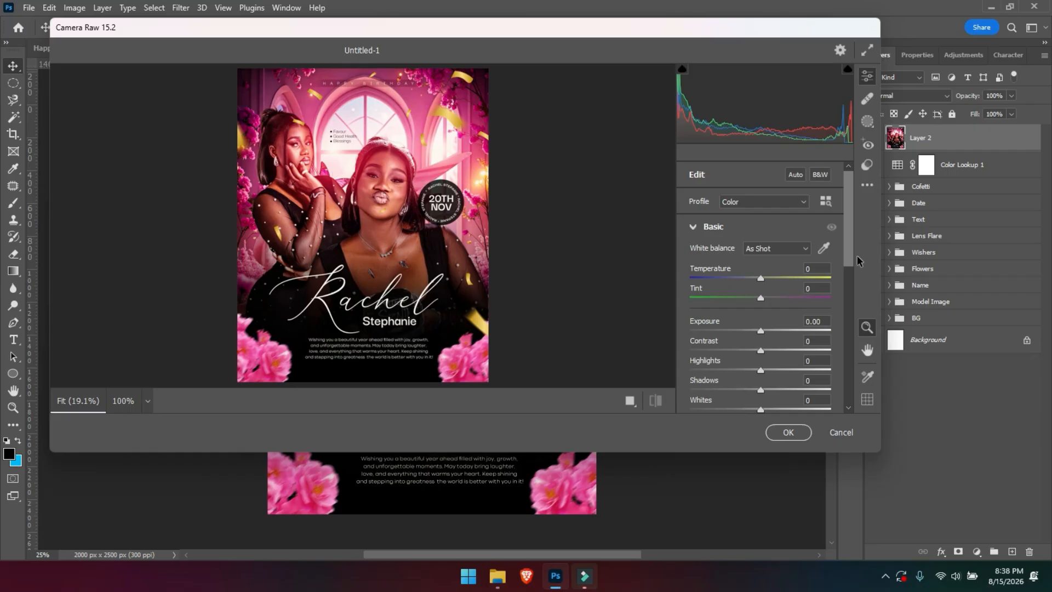
left_click_drag(875, 455, 984, 537)
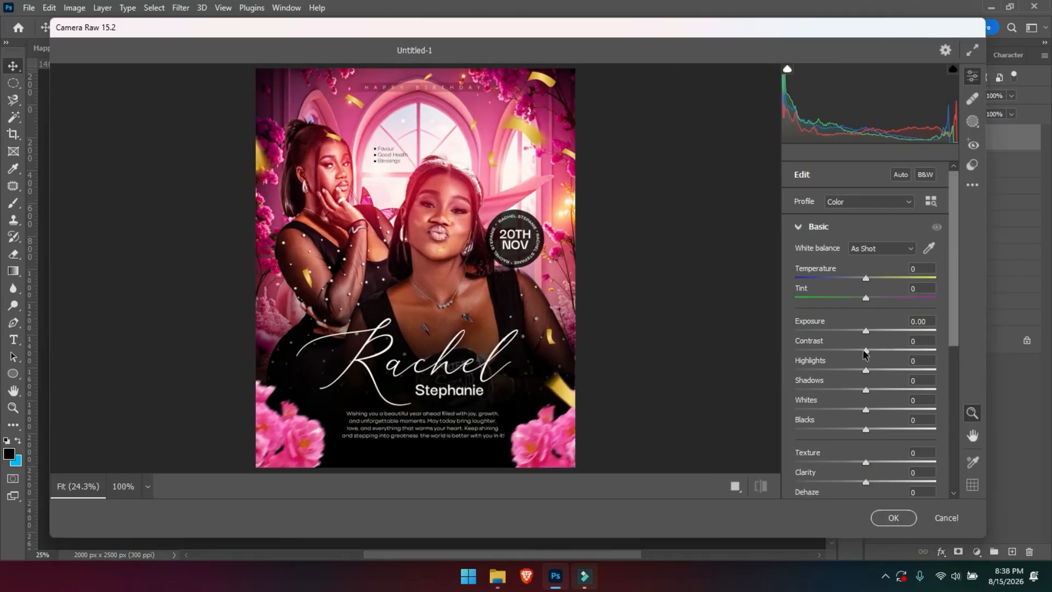
left_click_drag(866, 349, 875, 353)
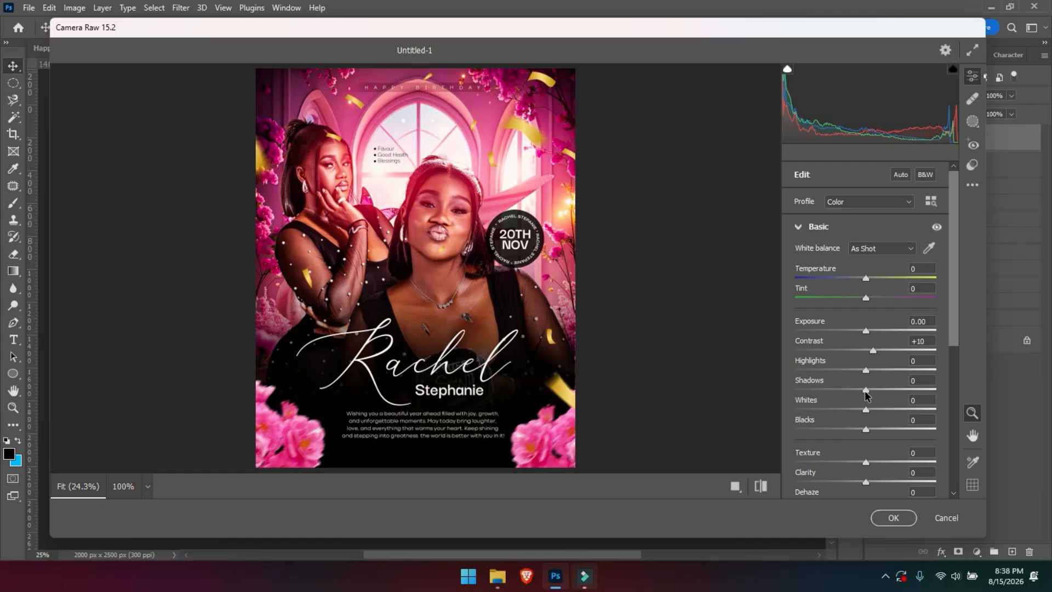
left_click_drag(865, 390, 871, 482)
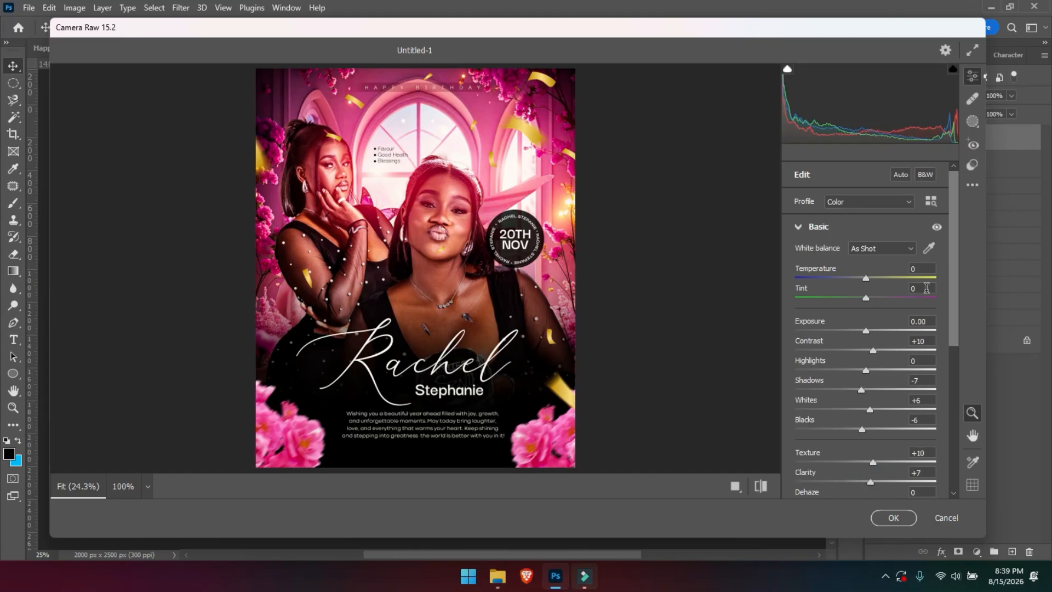
left_click_drag(953, 289, 951, 331)
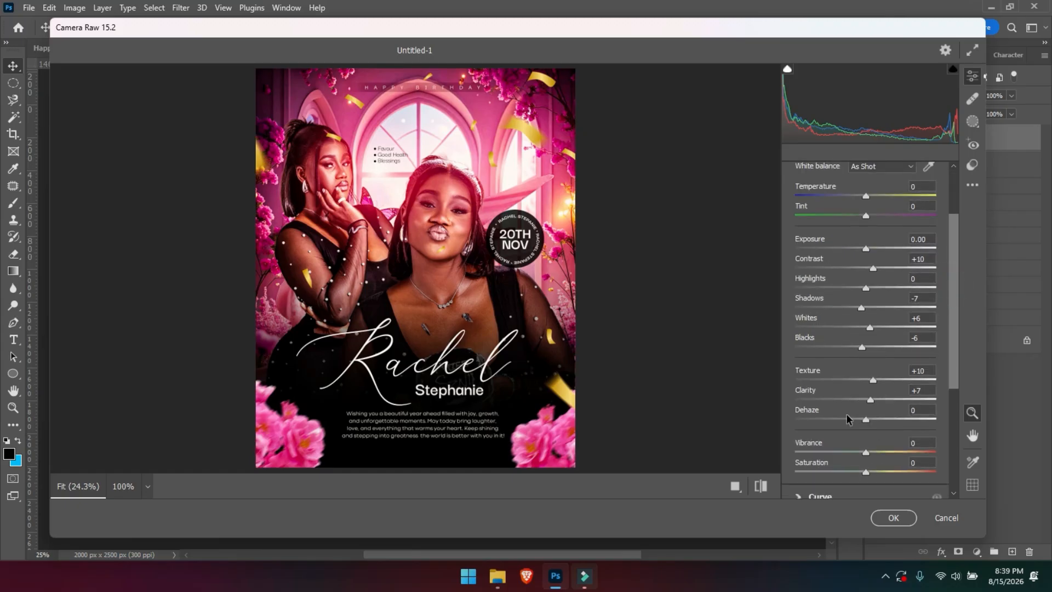
left_click(759, 486)
left_click(760, 487)
Add Grain of 12 in the Effects panel and apply the Camera Raw grade.
scroll(951, 347, "down", 5)
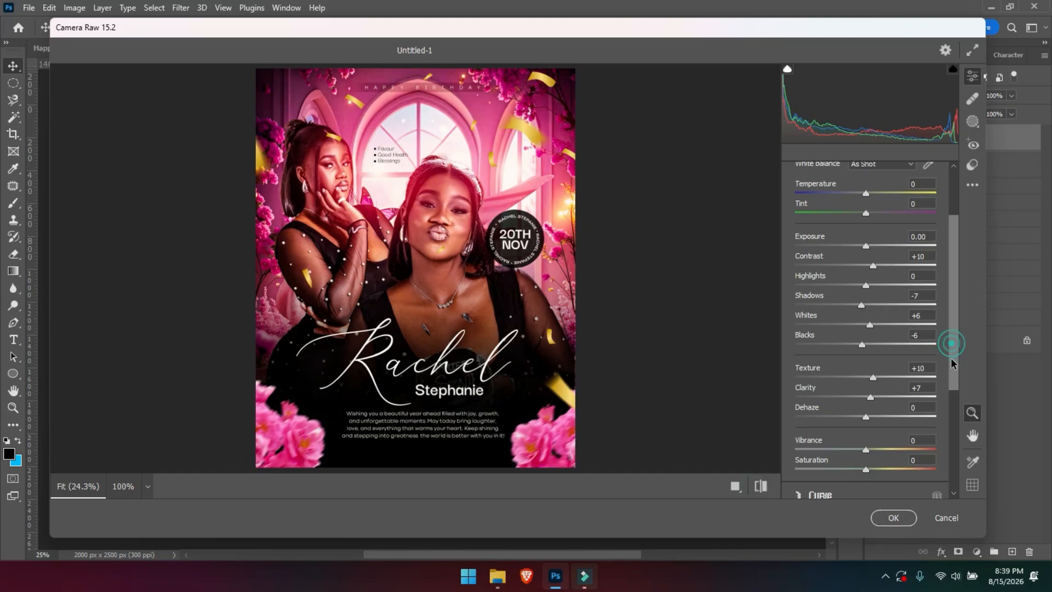
scroll(951, 421, "down", 2)
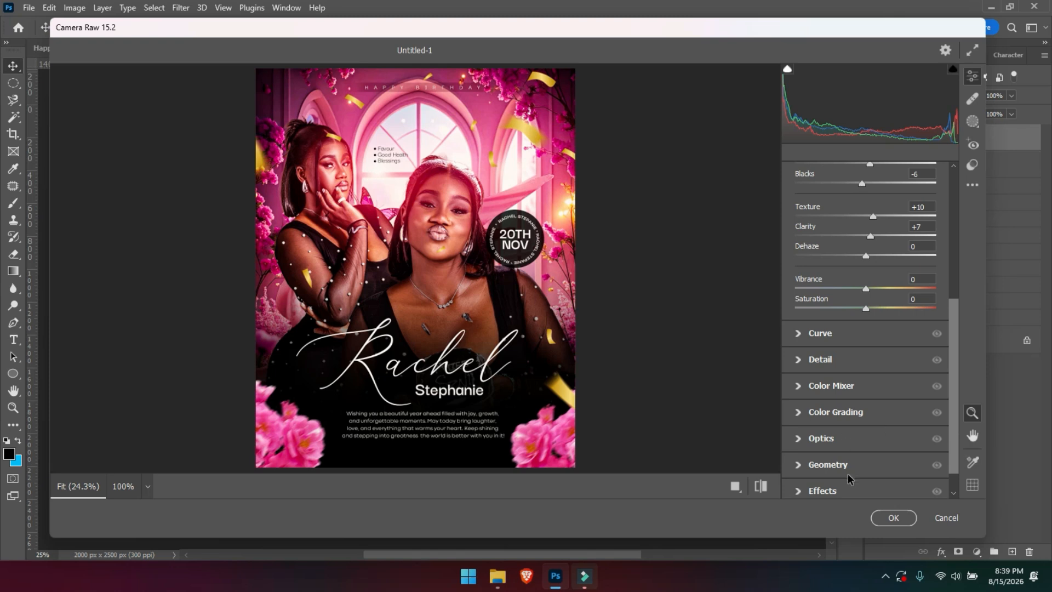
scroll(954, 435, "down", 1)
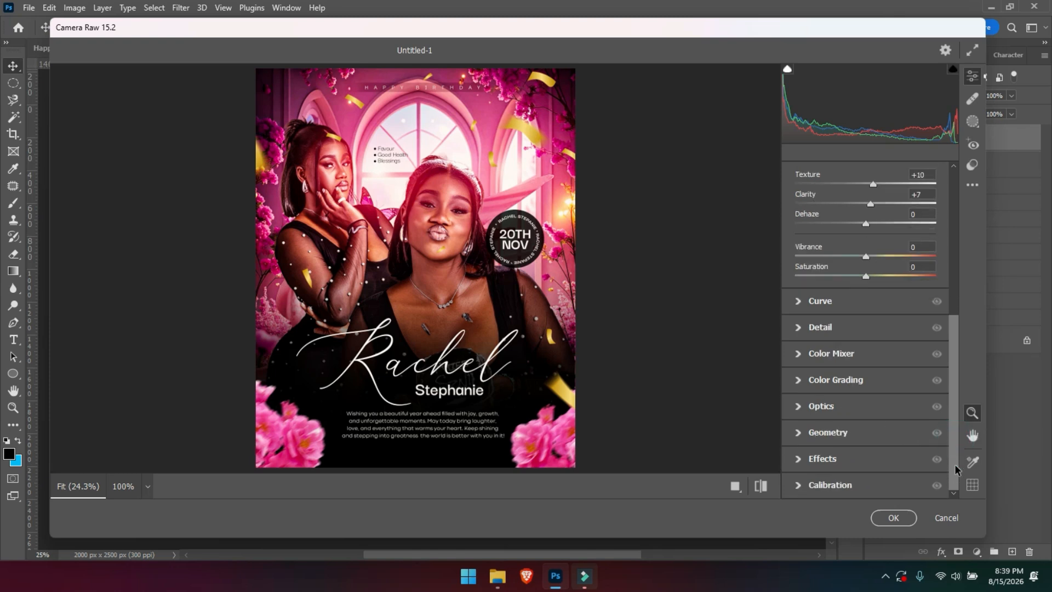
left_click(800, 463)
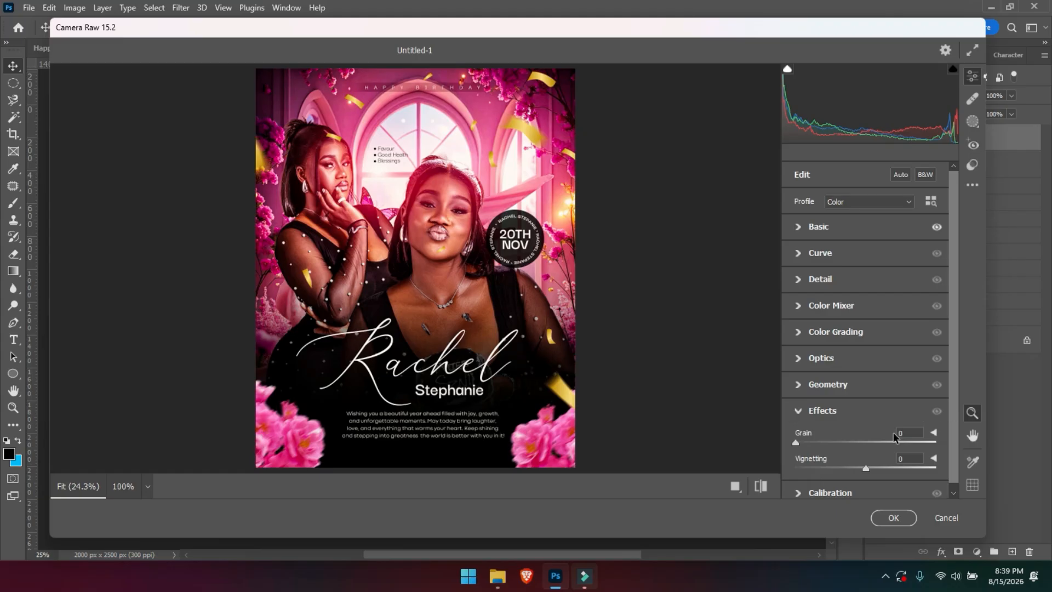
left_click_drag(796, 443, 816, 446)
left_click(892, 518)
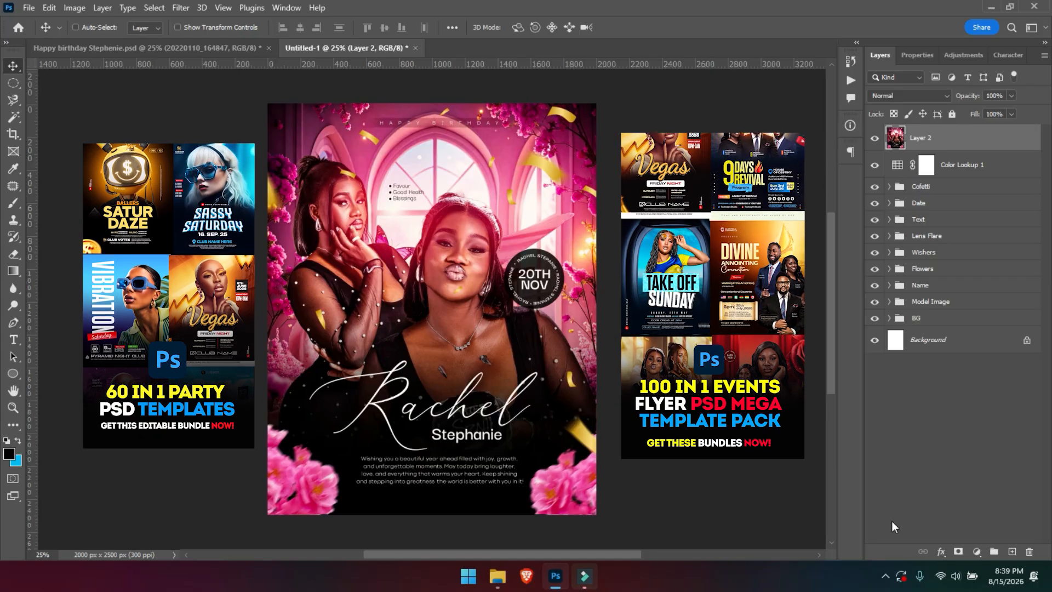
Apply the Camera Raw grade to Layer 2 and view the finished pink birthday flyer.
key("ctrl")
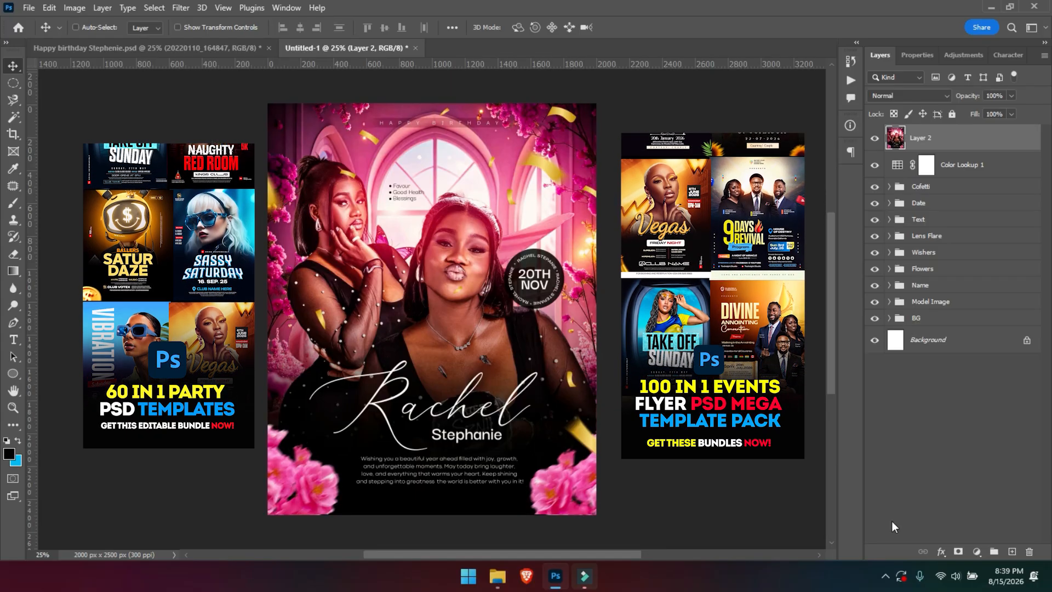
key("ctrl")
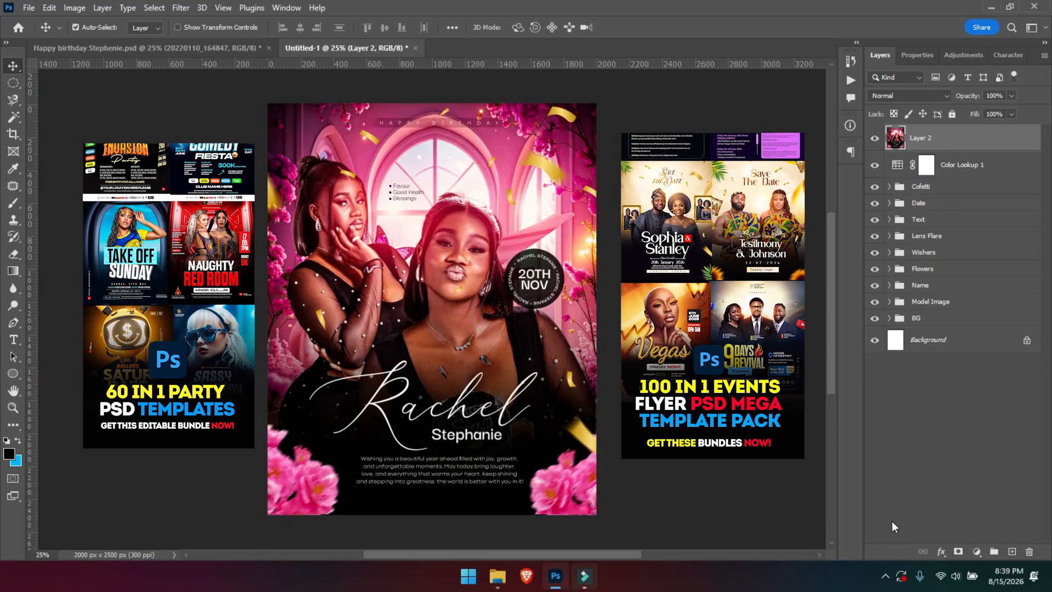